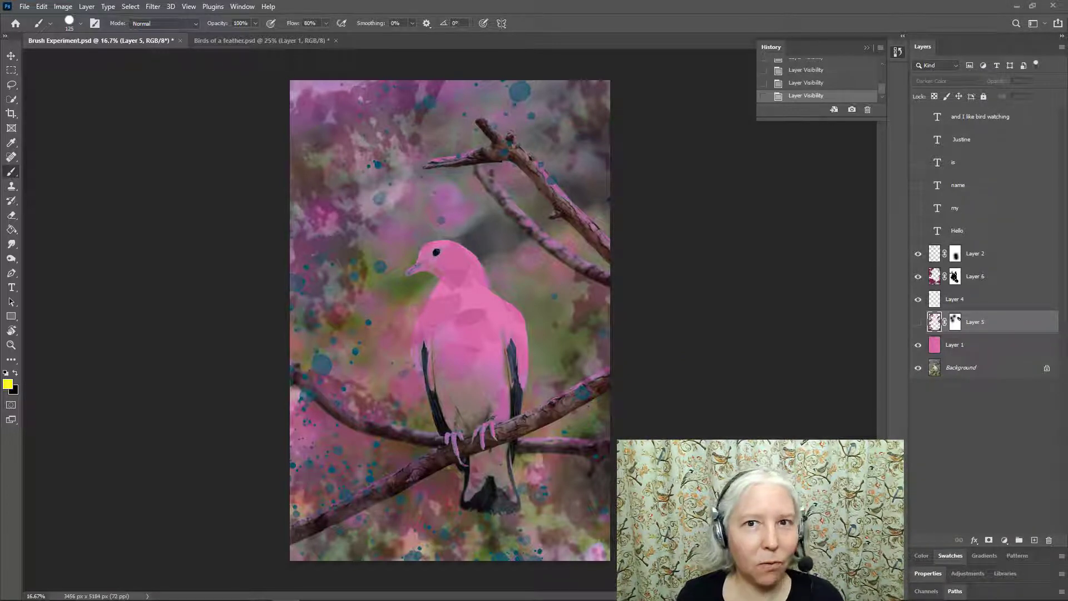
# - Switch to the Google Classroom page in Chrome and expand the "Blend Modes and Brushes with a Photo" assignment under Photoshop Tutorials
pyautogui.moveTo(432, 599)
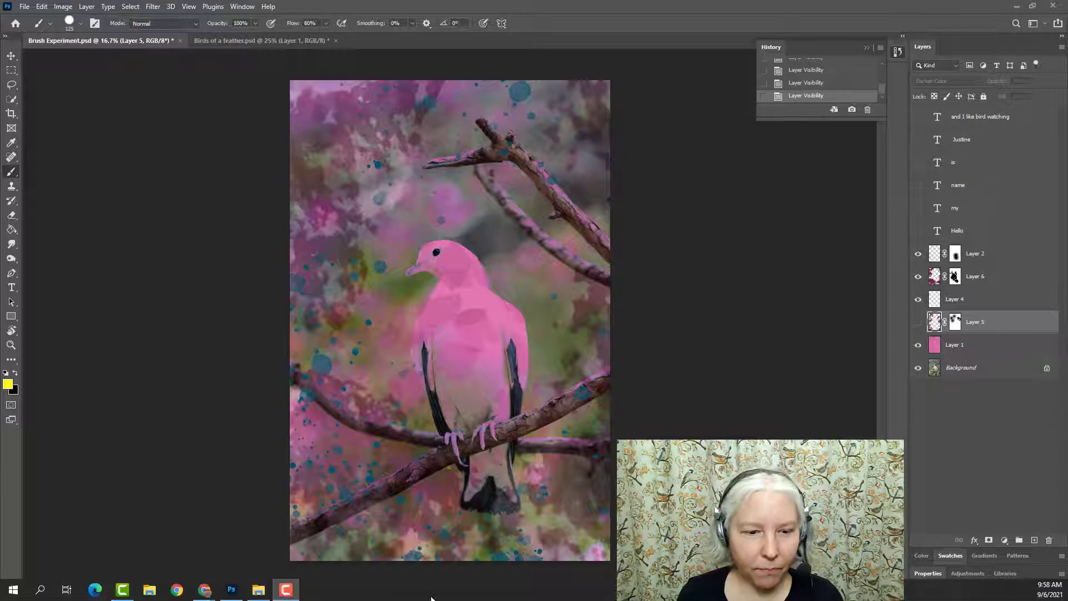
pyautogui.moveTo(206, 591)
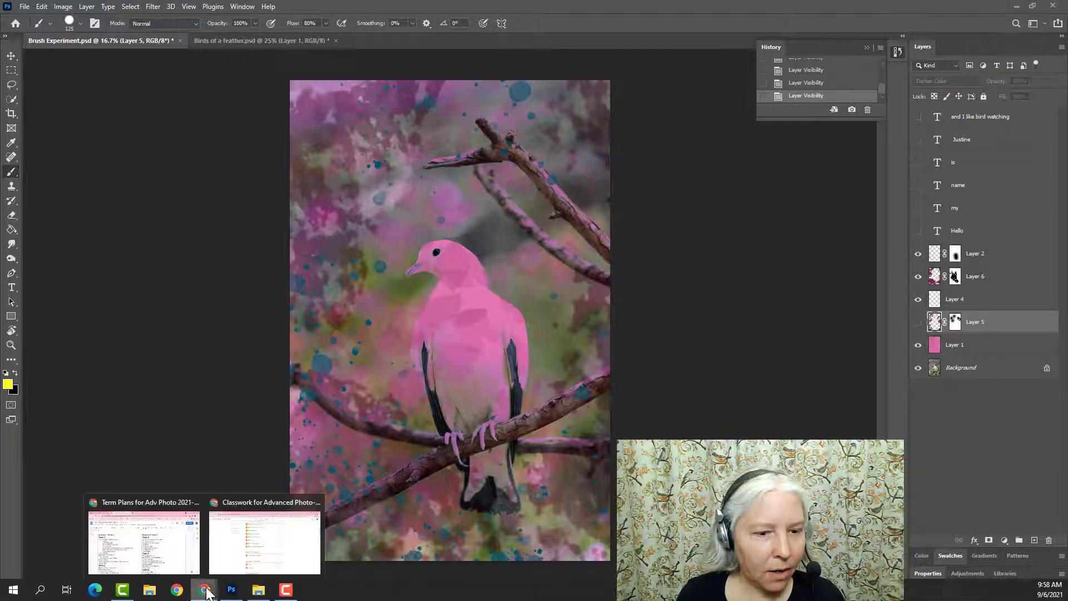
pyautogui.click(233, 546)
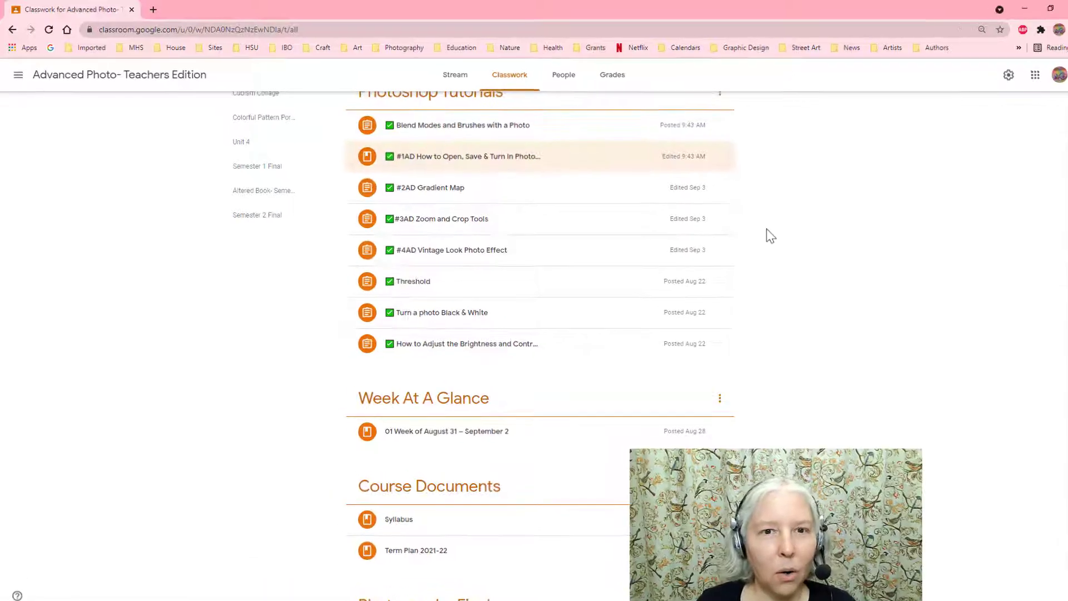
pyautogui.scroll(1, 759, 231)
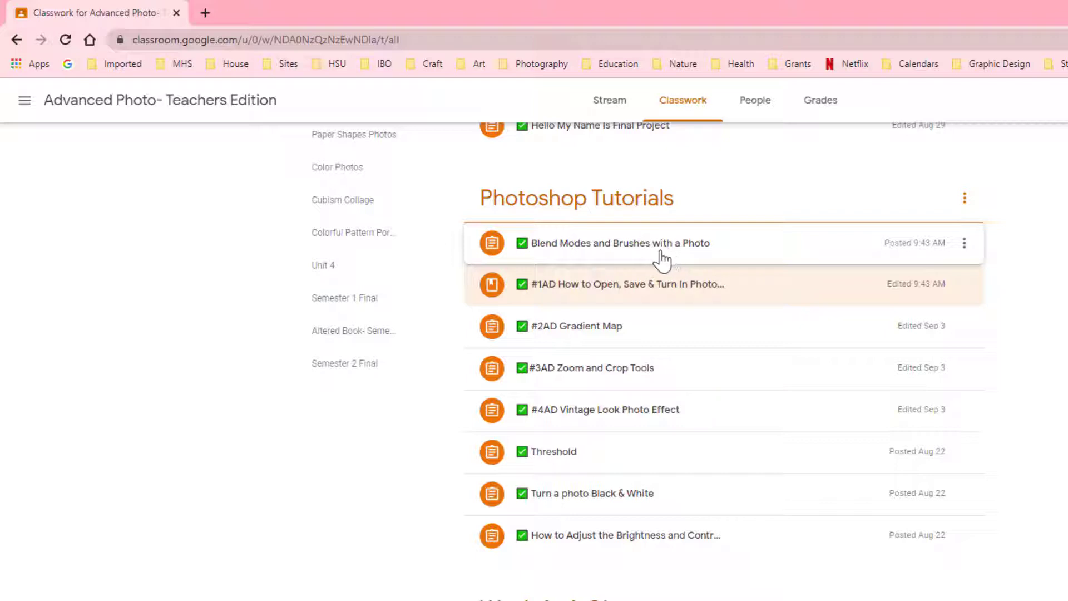
pyautogui.click(792, 257)
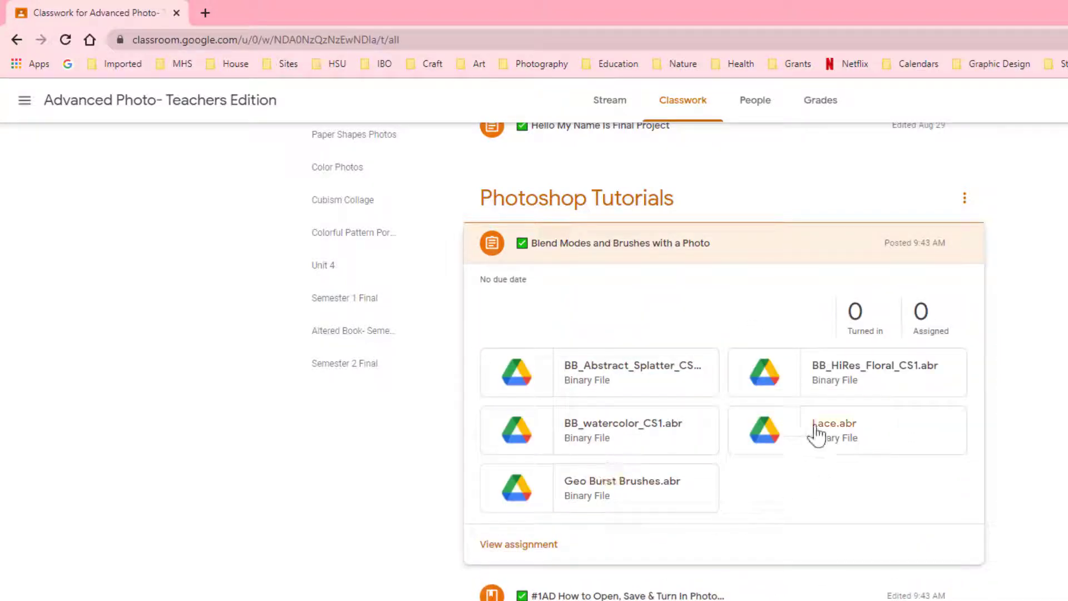
# - Download the attached BB_watercolor_CS1.abr brush file from the assignment and save it in the Downloads folder
pyautogui.click(623, 433)
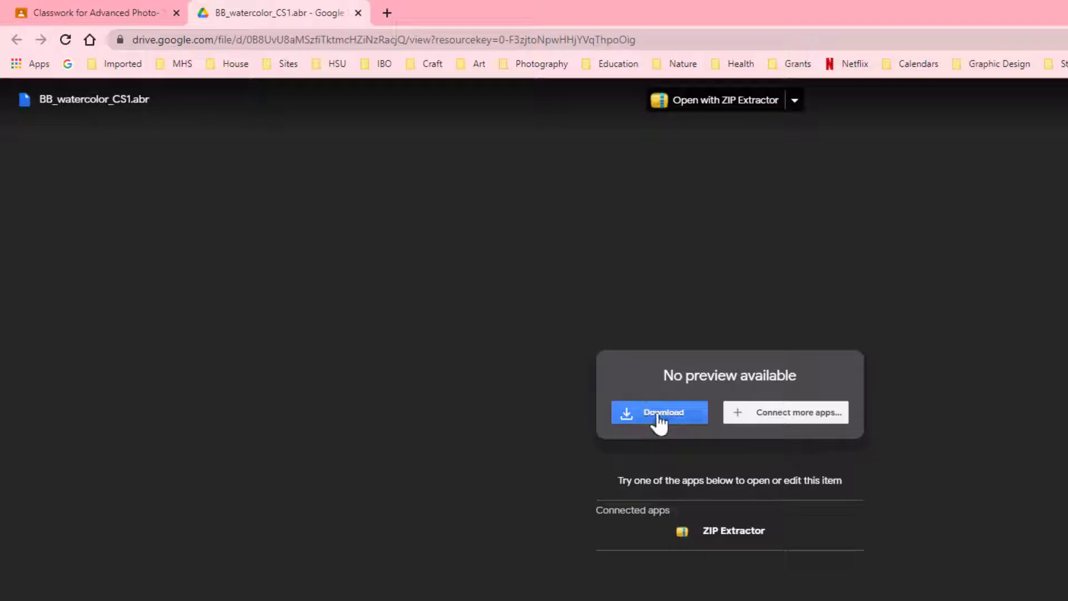
pyautogui.click(666, 422)
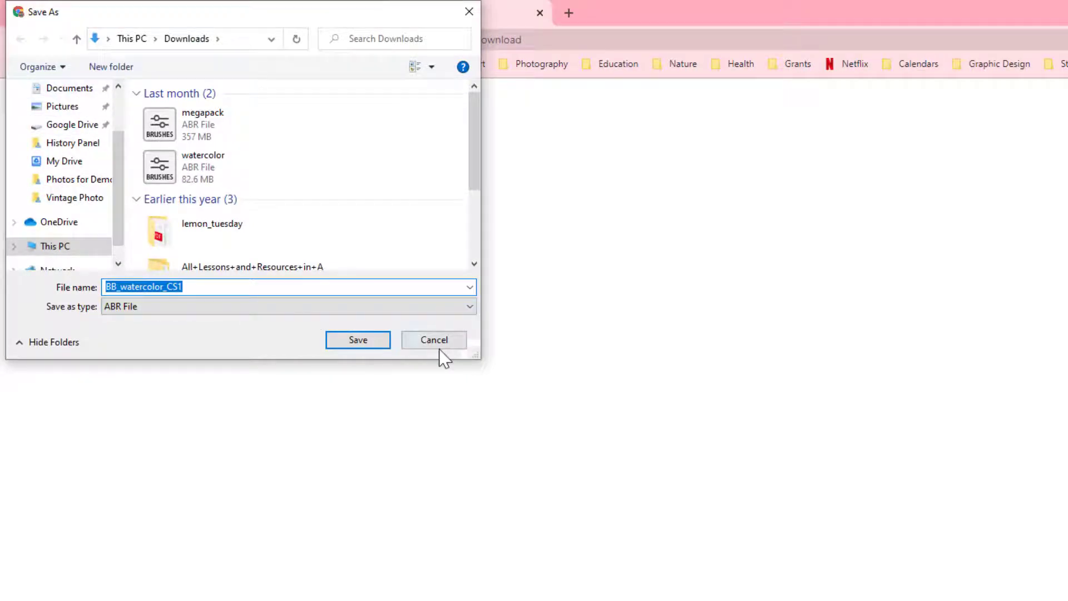
pyautogui.click(364, 343)
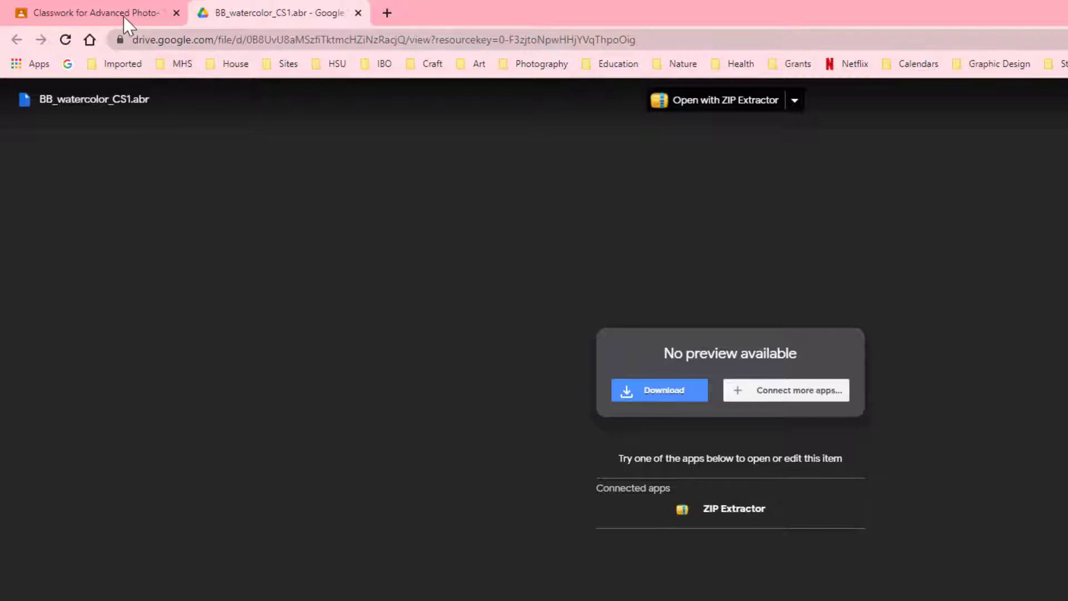
# - Return to the assignment and download Geo Burst Brushes.abr into the Downloads folder
pyautogui.click(68, 16)
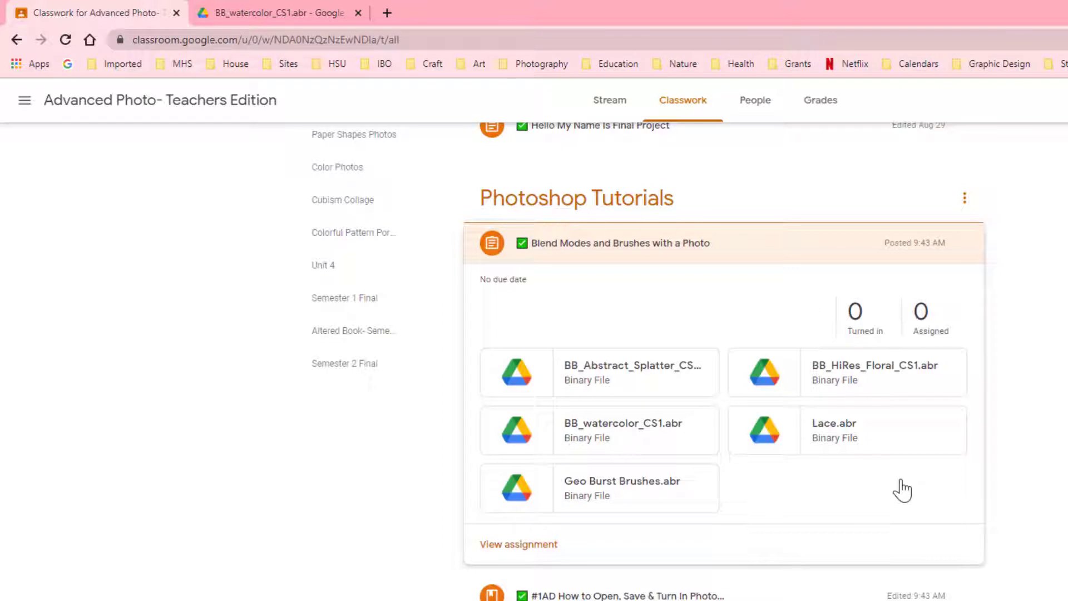
pyautogui.click(615, 493)
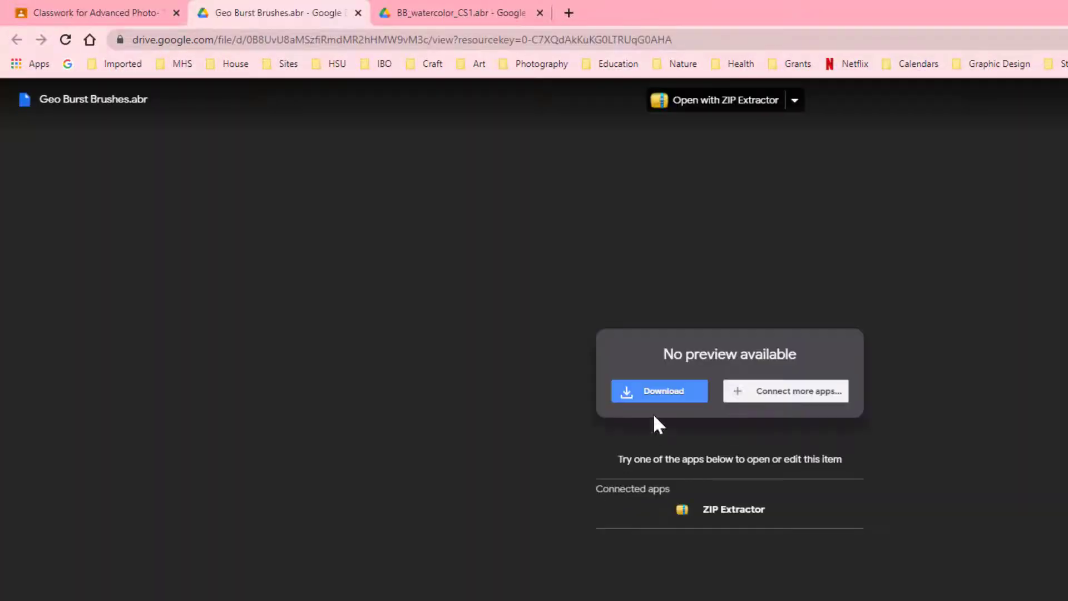
pyautogui.click(664, 392)
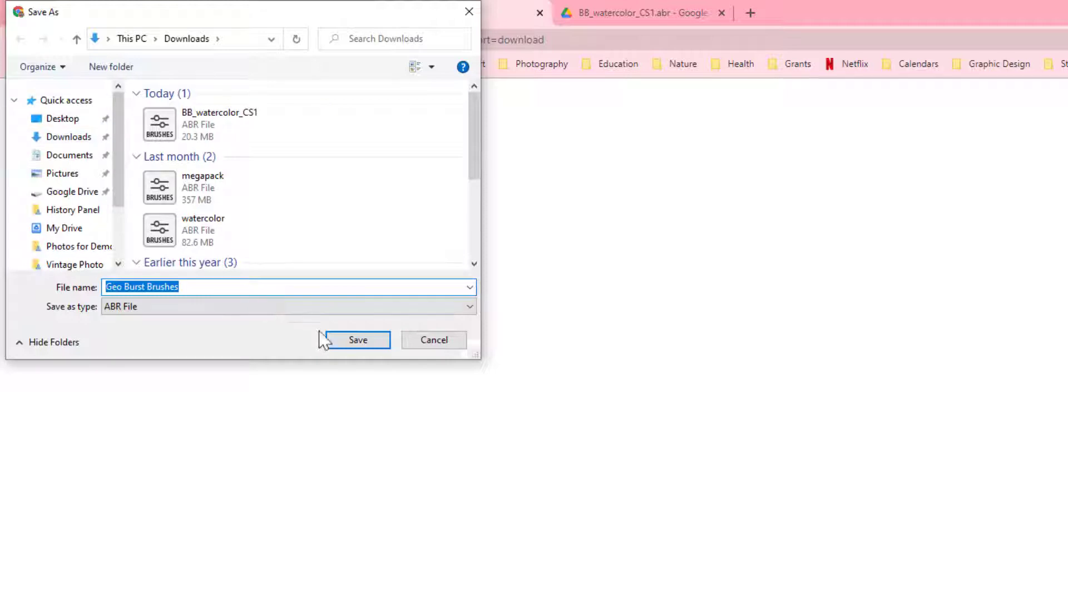
pyautogui.click(367, 341)
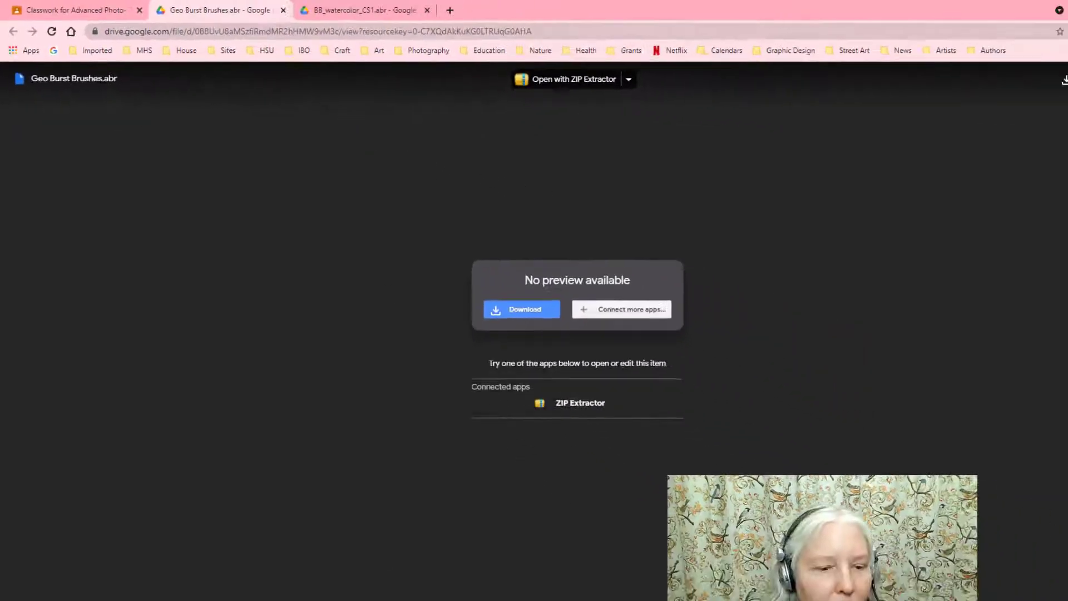
# - Switch to Photoshop and import the BB_watercolor_CS1 brush set from Downloads through the Brush Preset picker
pyautogui.moveTo(251, 600)
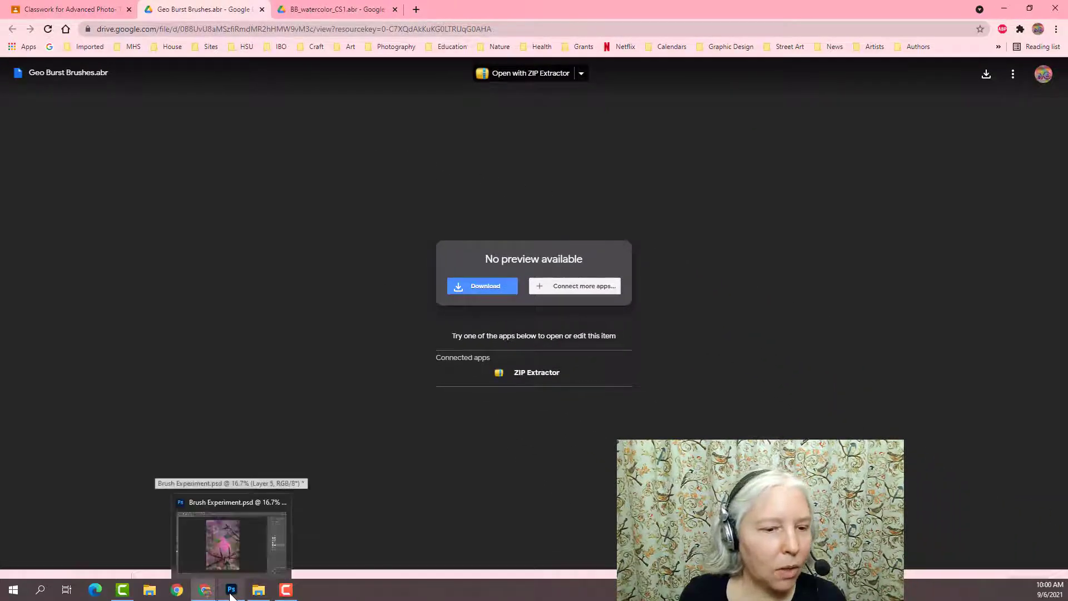
pyautogui.click(232, 592)
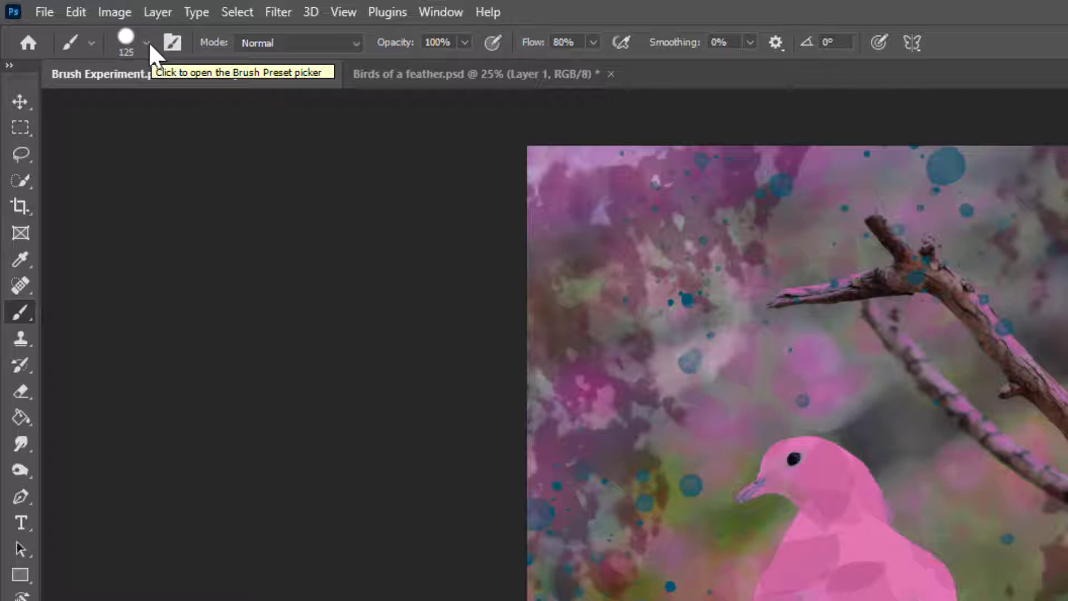
pyautogui.click(147, 41)
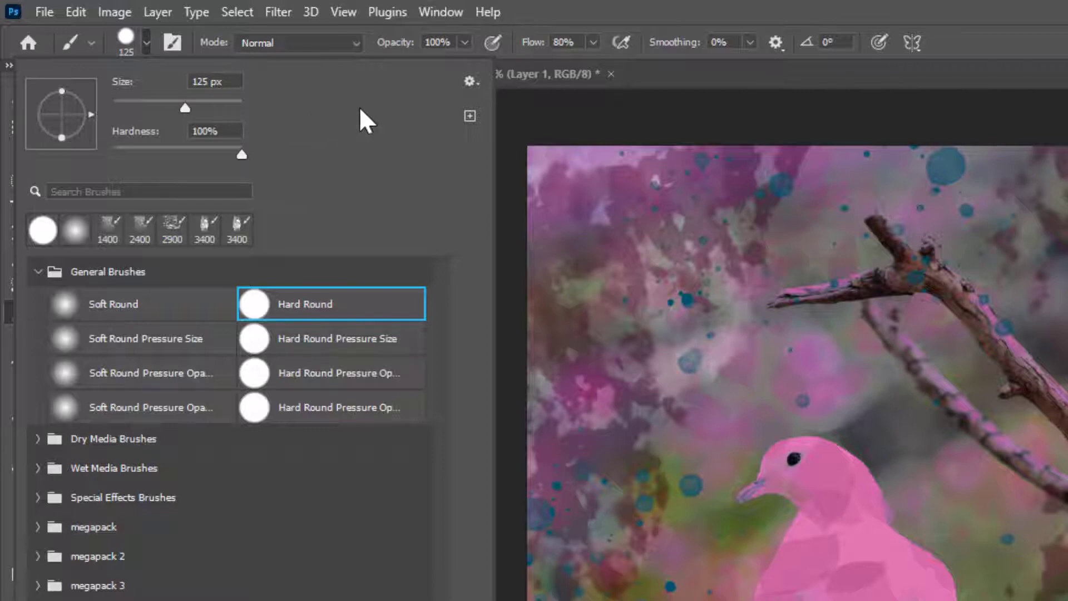
pyautogui.click(473, 81)
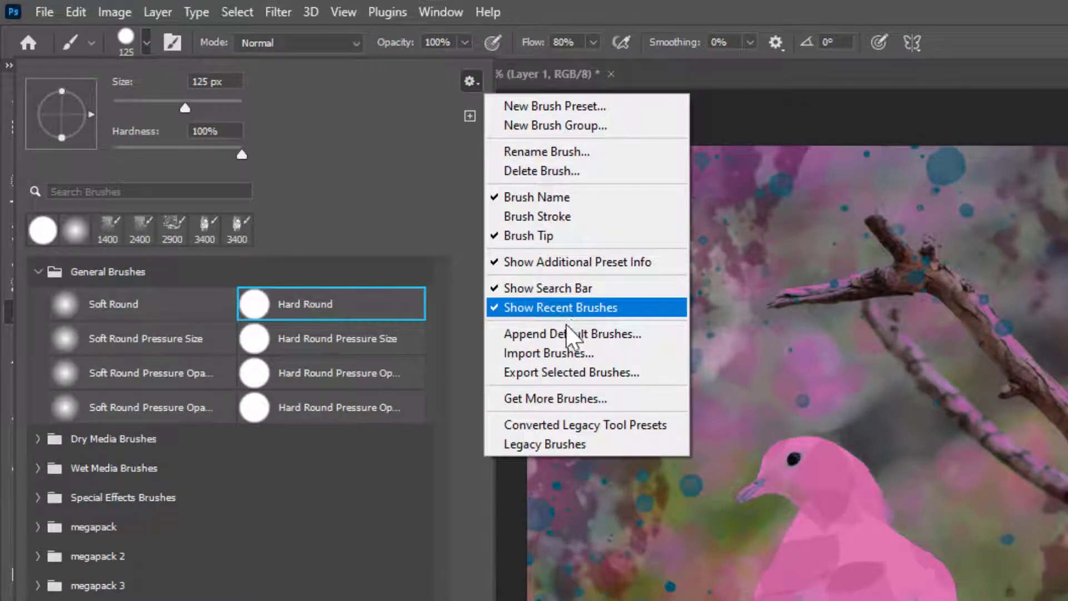
pyautogui.click(587, 354)
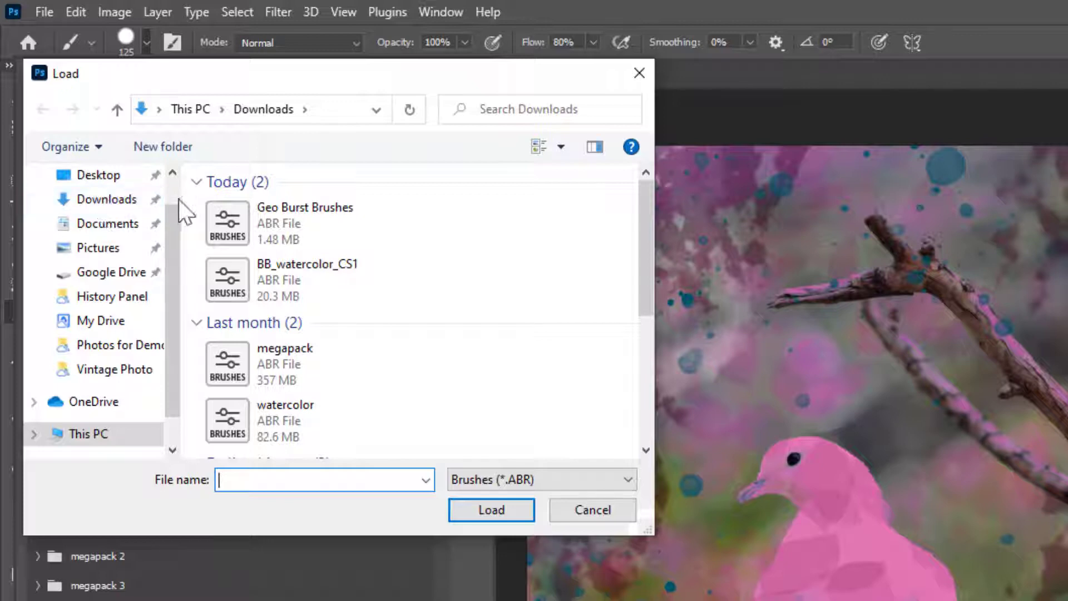
pyautogui.click(93, 202)
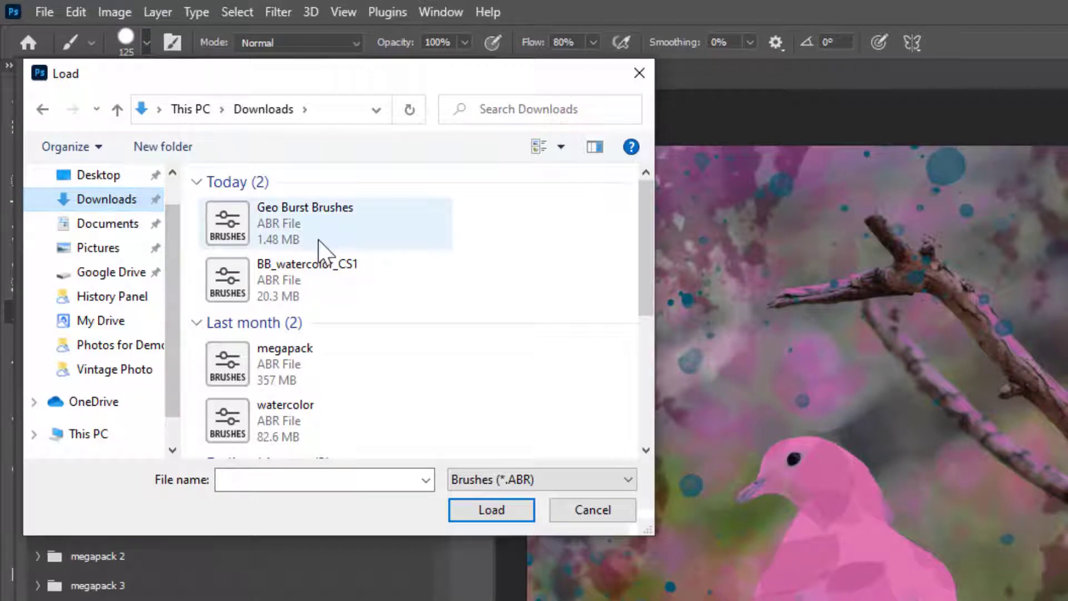
pyautogui.click(309, 274)
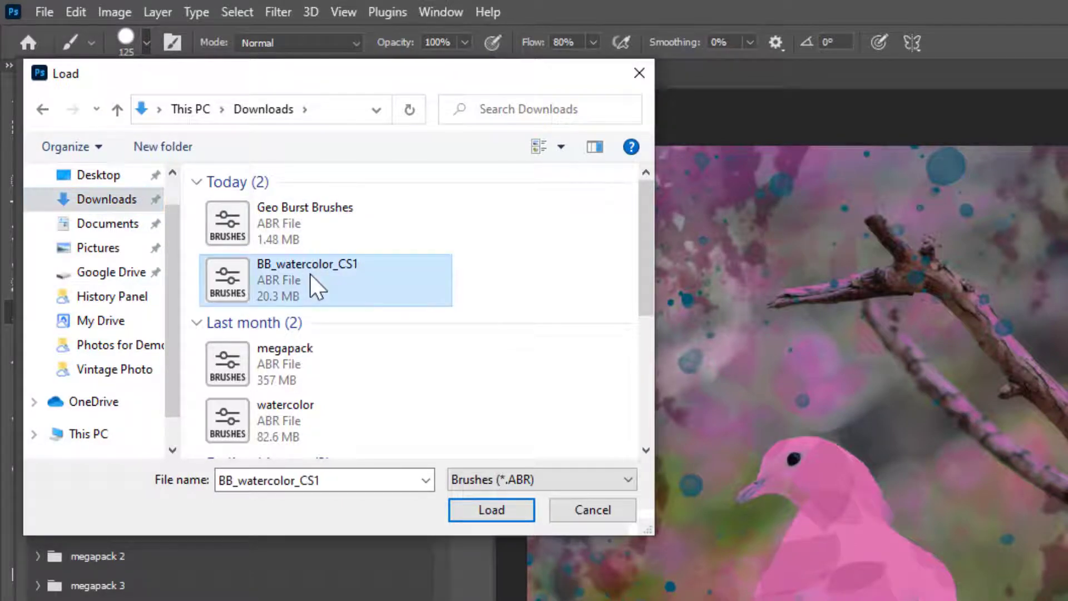
pyautogui.click(492, 510)
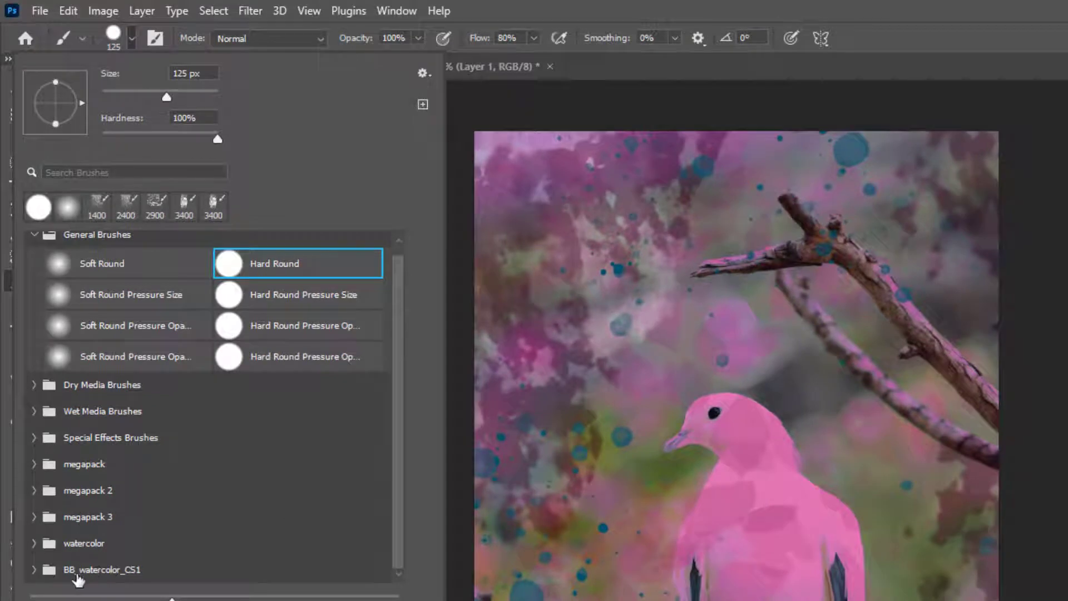
# - Import the Geo Burst Brushes set from the Downloads folder into the brush presets
pyautogui.click(428, 77)
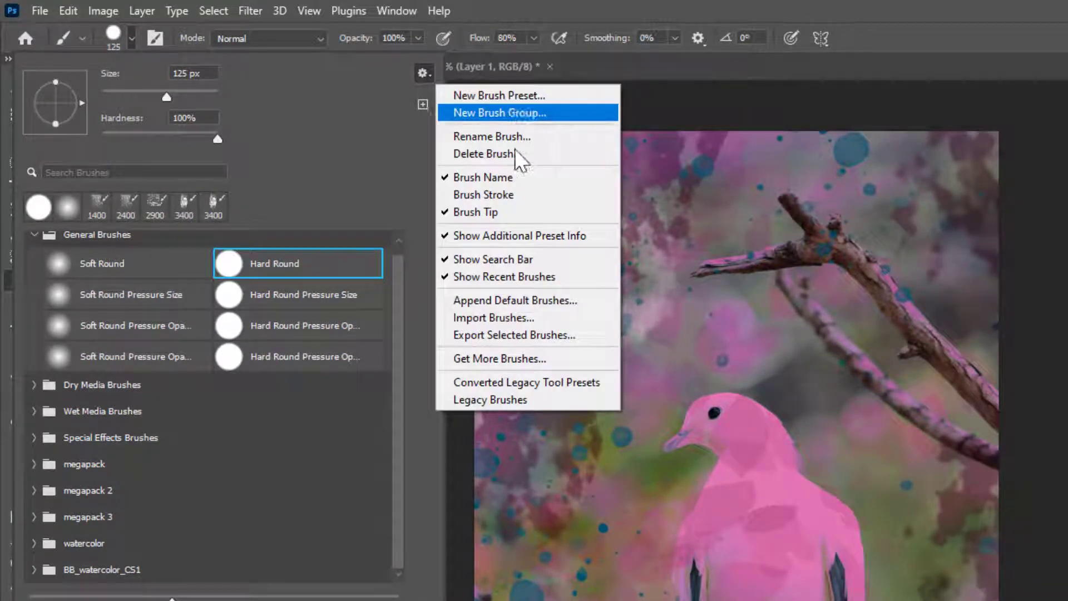
pyautogui.click(522, 318)
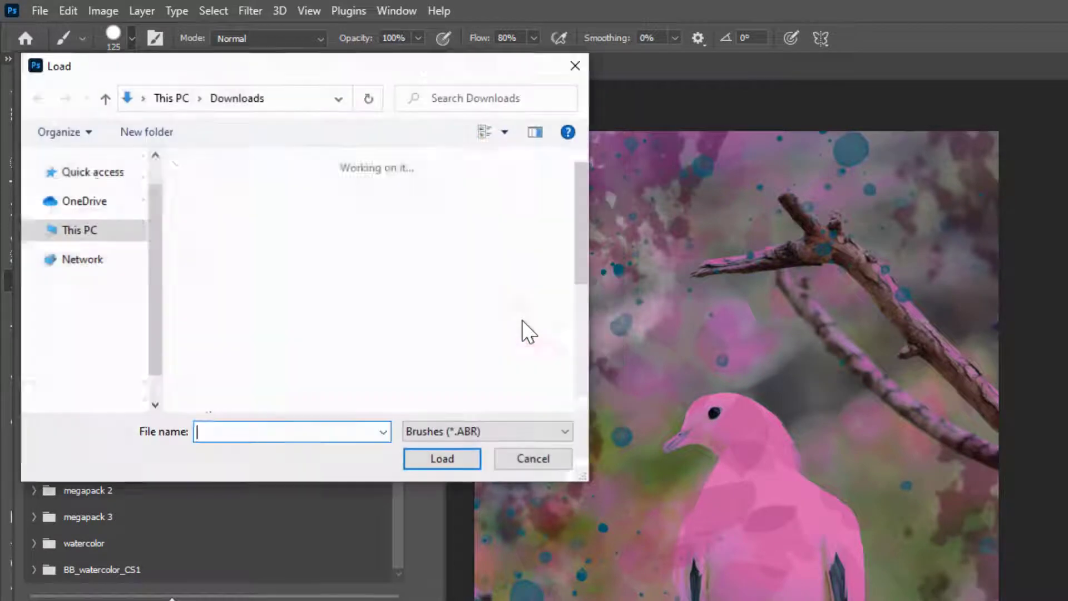
pyautogui.click(249, 189)
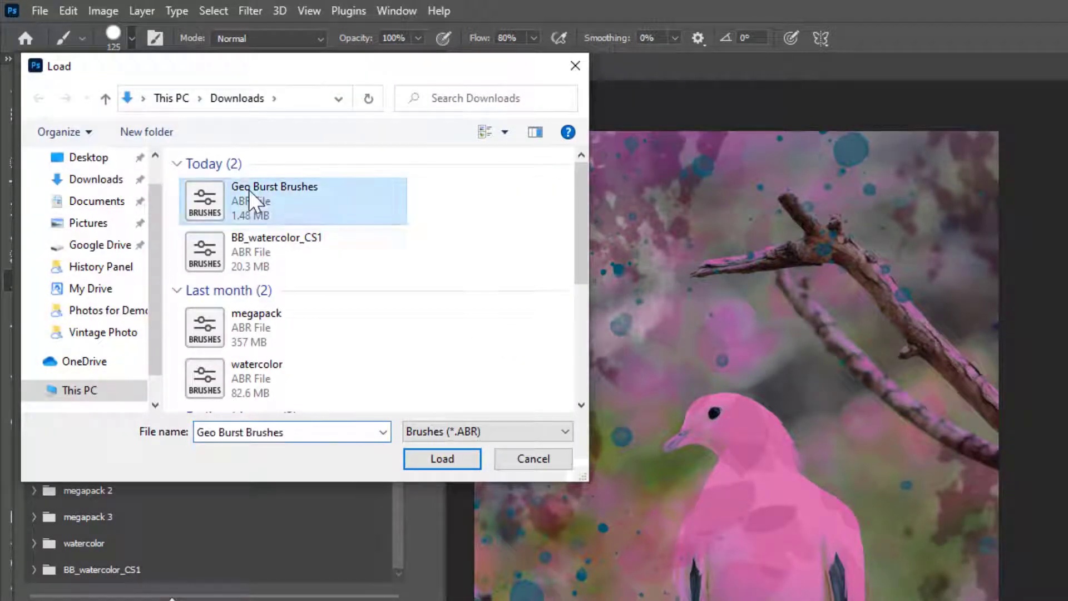
pyautogui.click(451, 458)
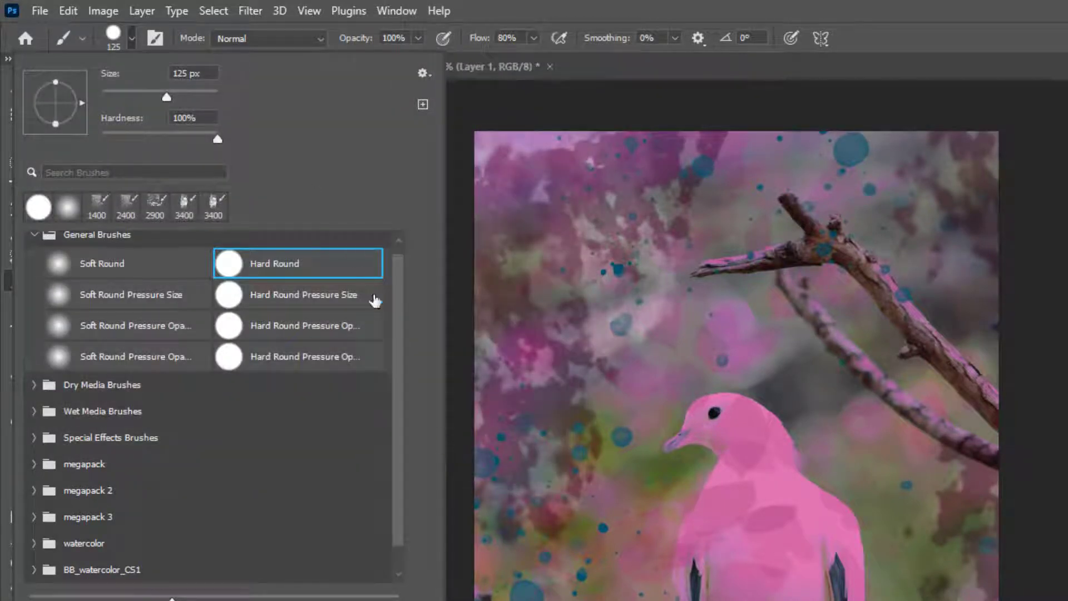
# - Expand the Geo Burst Brushes and BB_watercolor_CS1 groups and look through the brushes they contain
pyautogui.scroll(-1, 405, 333)
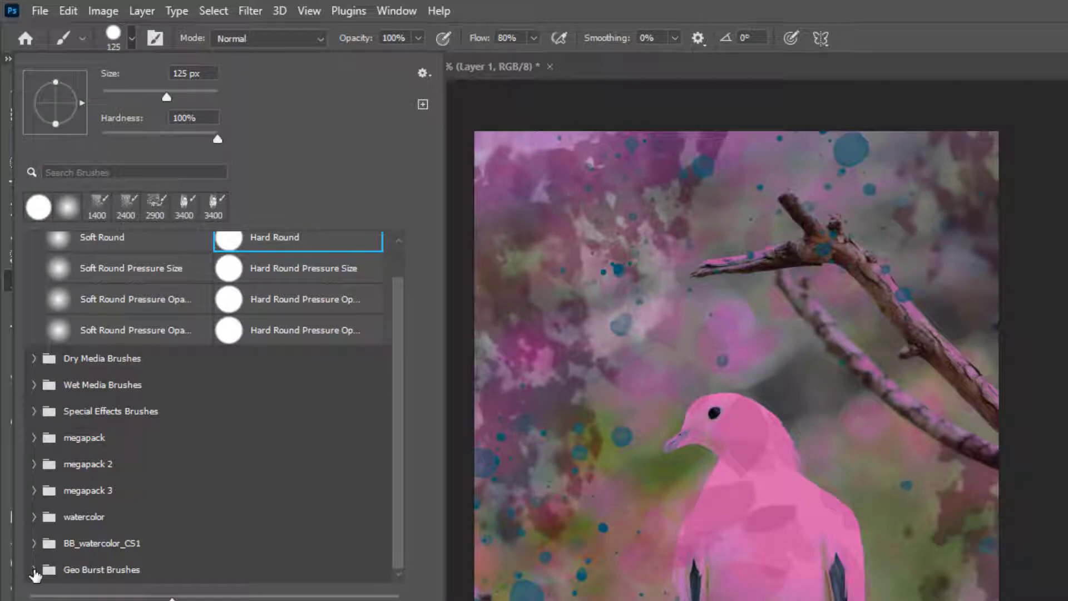
pyautogui.click(33, 569)
pyautogui.scroll(-3, 50, 567)
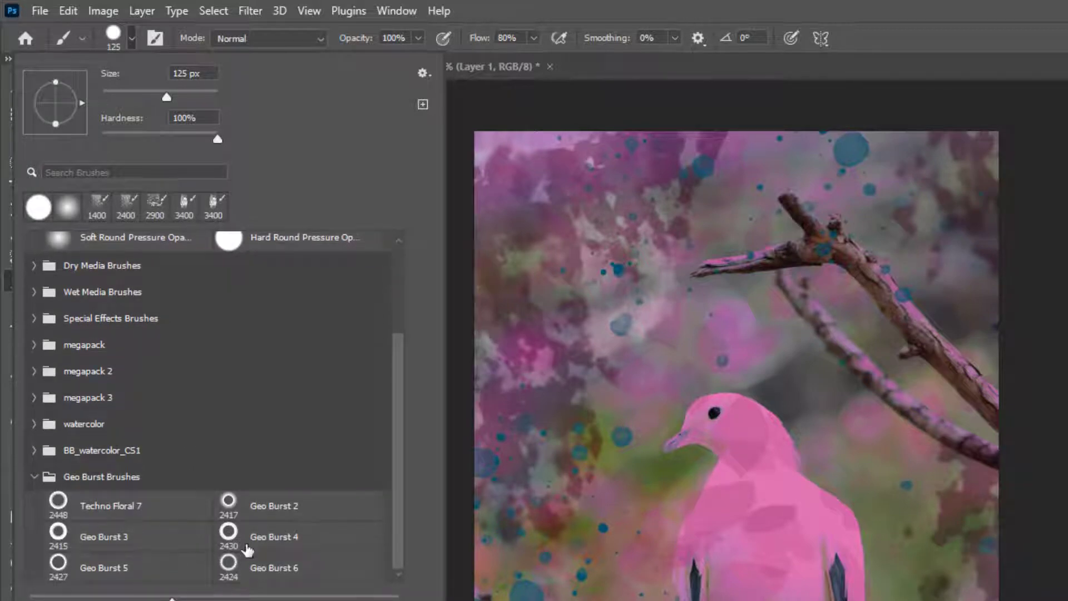
pyautogui.click(35, 452)
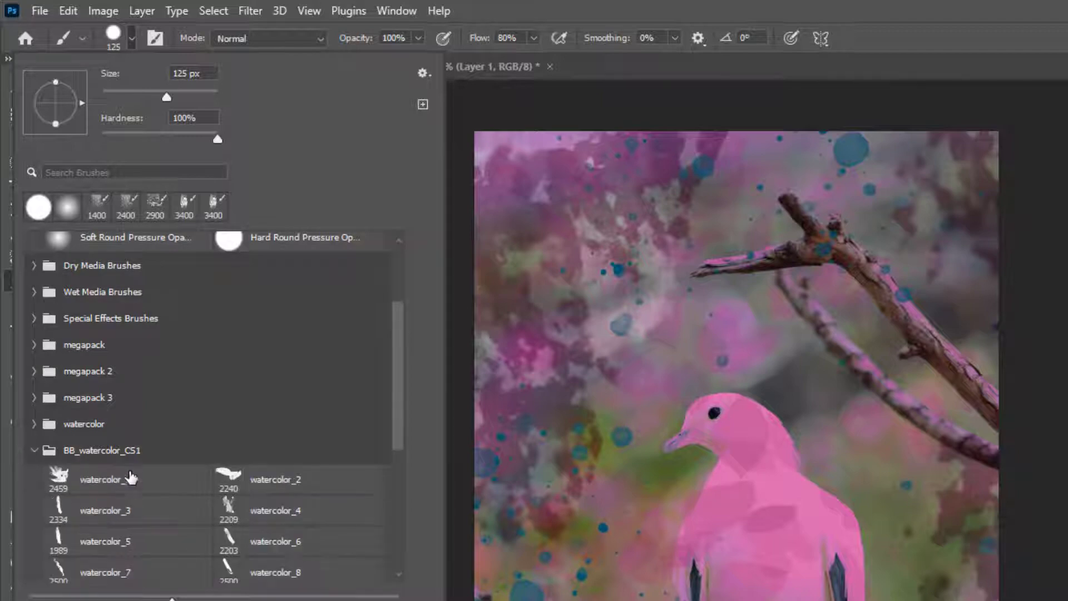
pyautogui.scroll(-3, 136, 494)
pyautogui.scroll(-5, 279, 476)
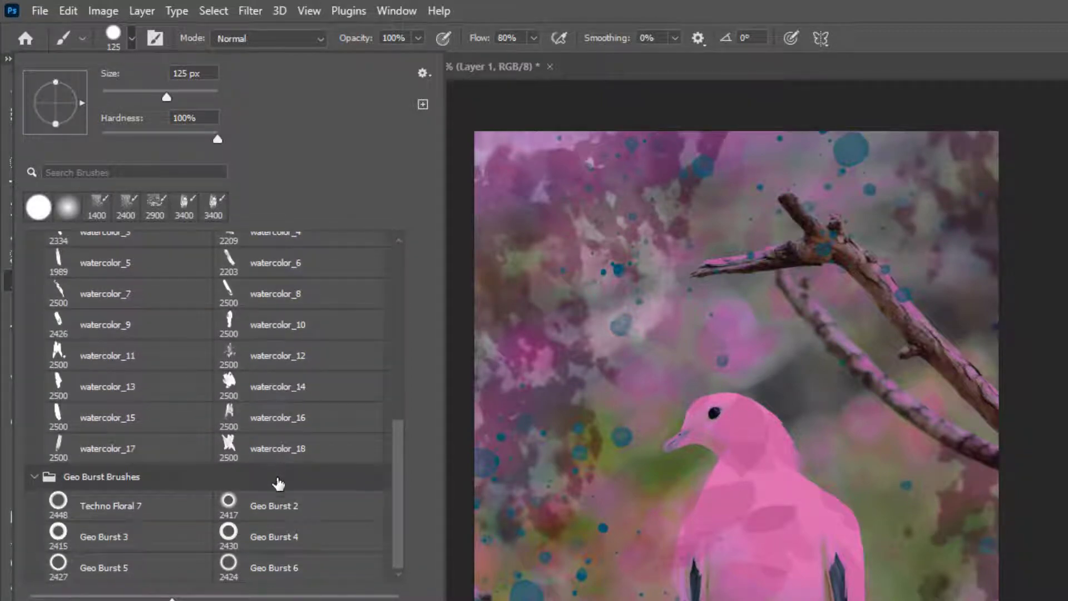
pyautogui.scroll(6, 278, 483)
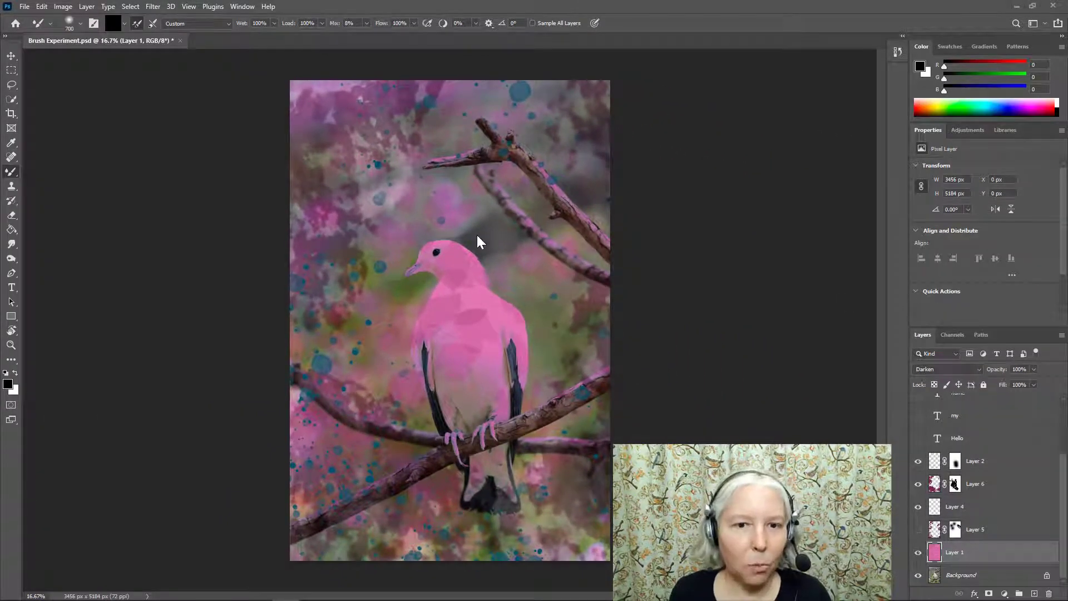
# - Browse for a photo to open, going to the Photos for Demos folder inside My Drive > Photo on Google Drive
pyautogui.click(25, 7)
pyautogui.click(31, 31)
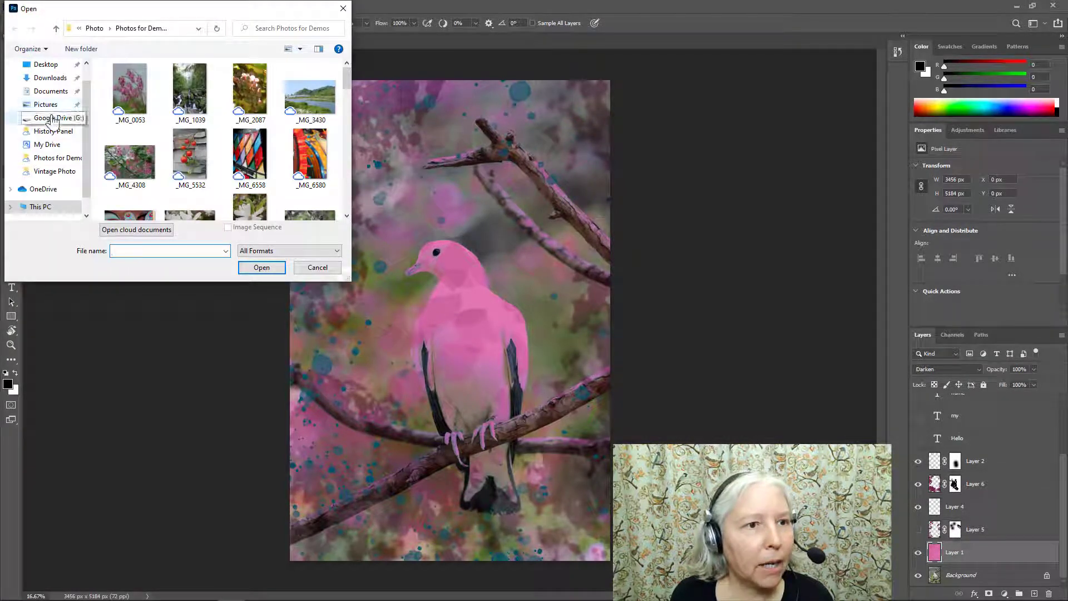
pyautogui.click(51, 118)
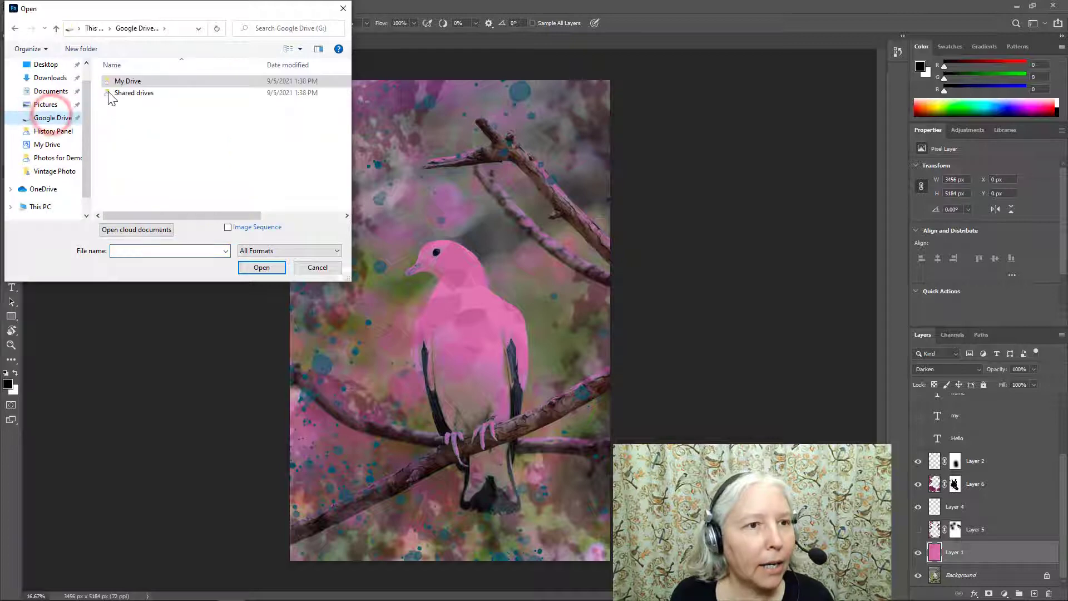
pyautogui.click(120, 82)
pyautogui.doubleClick(121, 83)
pyautogui.scroll(-5, 276, 162)
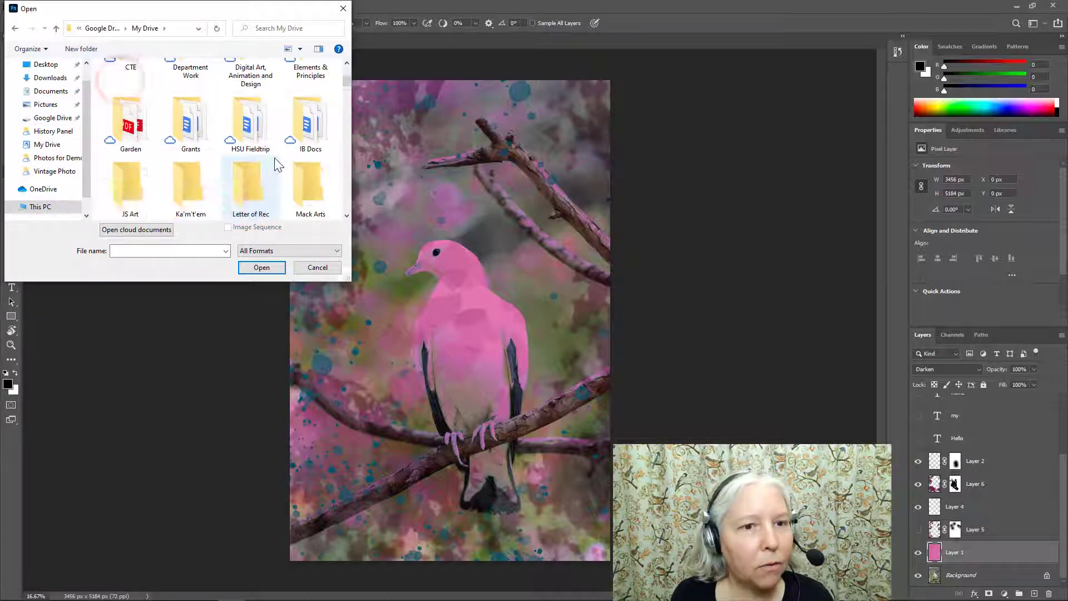
pyautogui.scroll(-1, 278, 164)
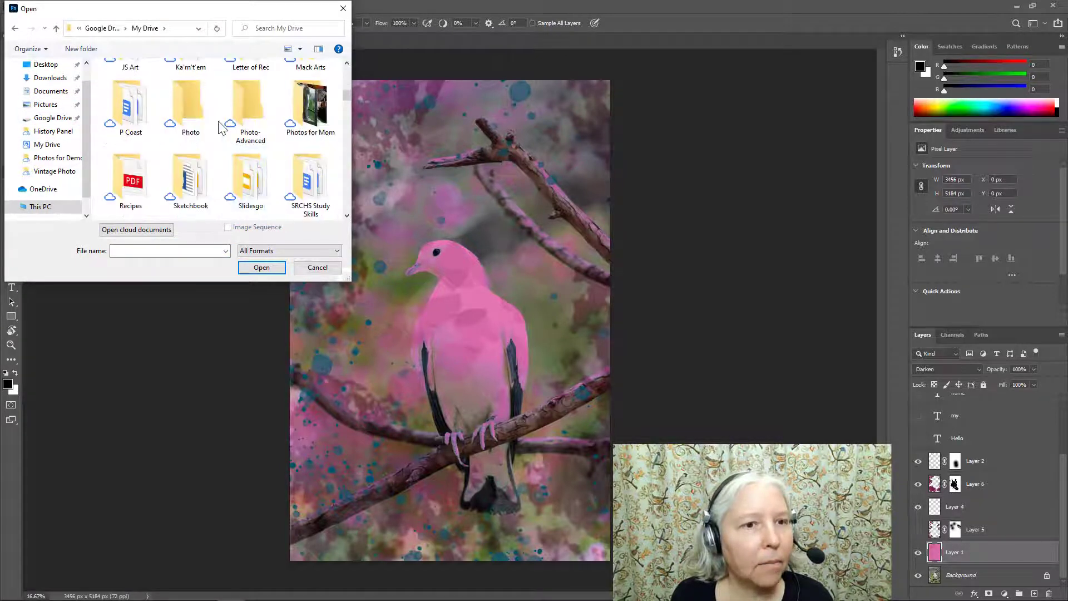
pyautogui.click(180, 106)
pyautogui.doubleClick(179, 106)
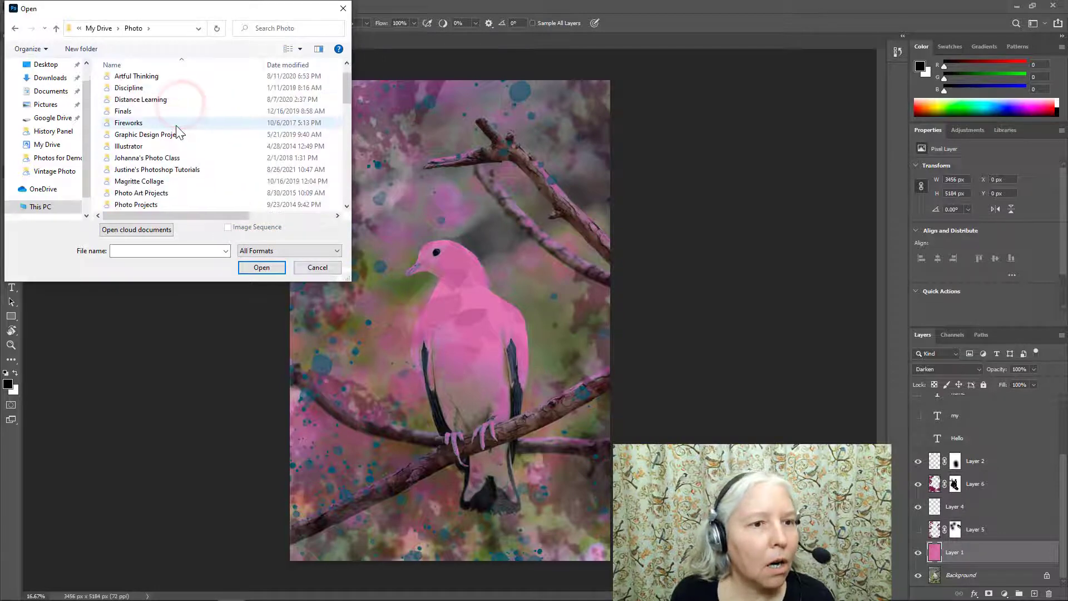
pyautogui.scroll(-1, 172, 158)
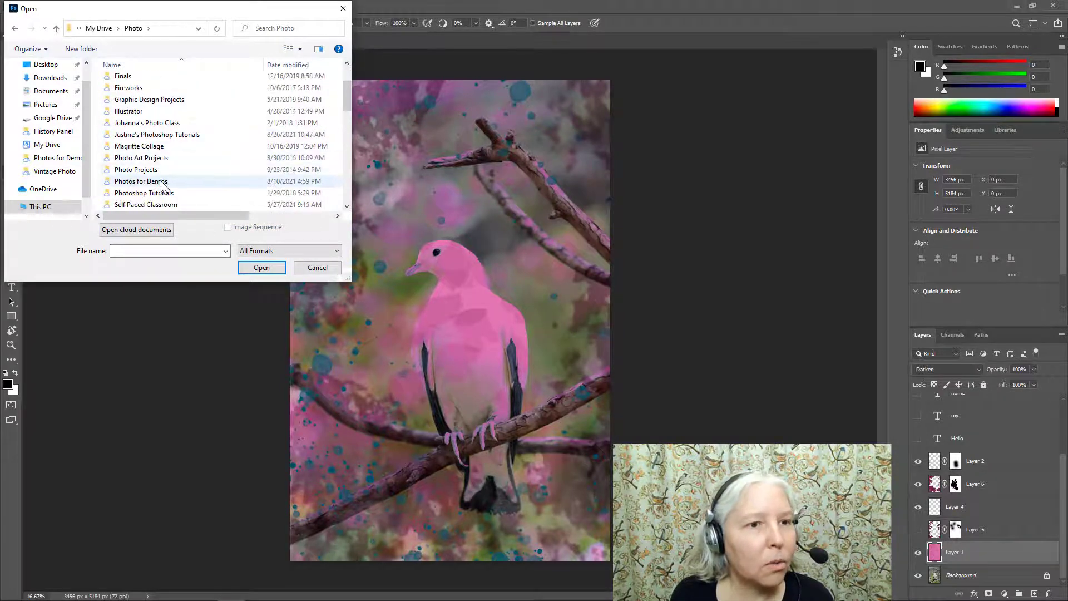
pyautogui.click(160, 181)
pyautogui.doubleClick(159, 181)
# - Open the photo _MG_8032 of the white bird from the Photos for Demos folder
pyautogui.scroll(-3, 223, 150)
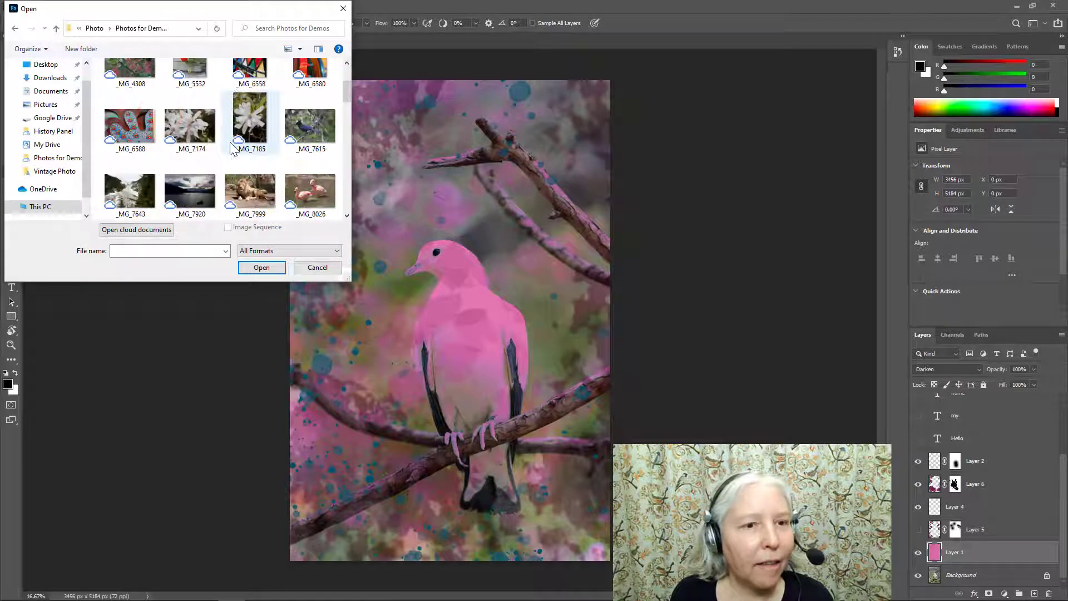
pyautogui.click(135, 183)
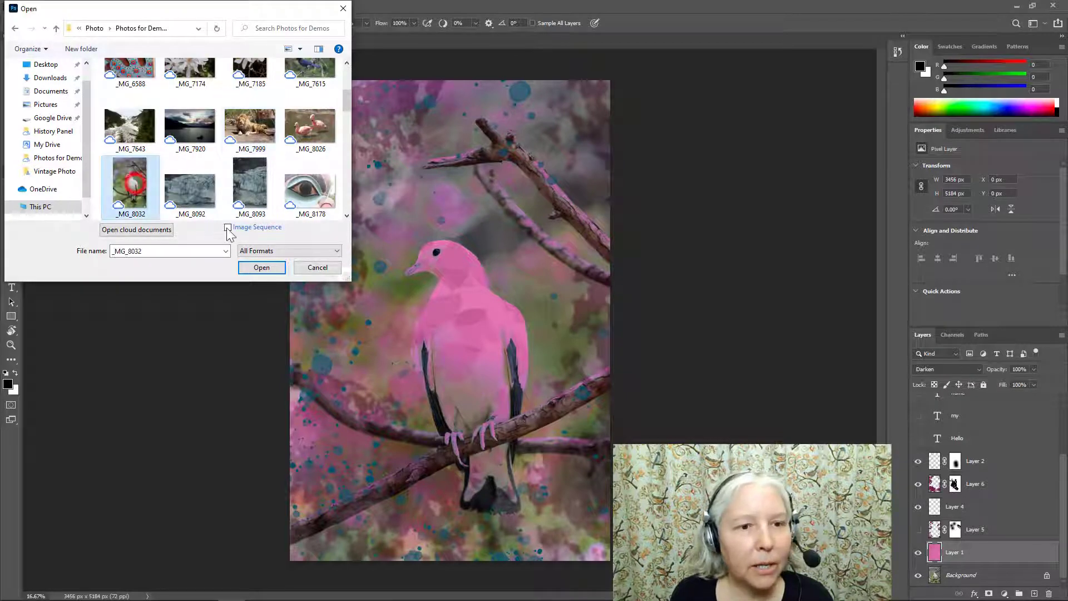
pyautogui.click(254, 267)
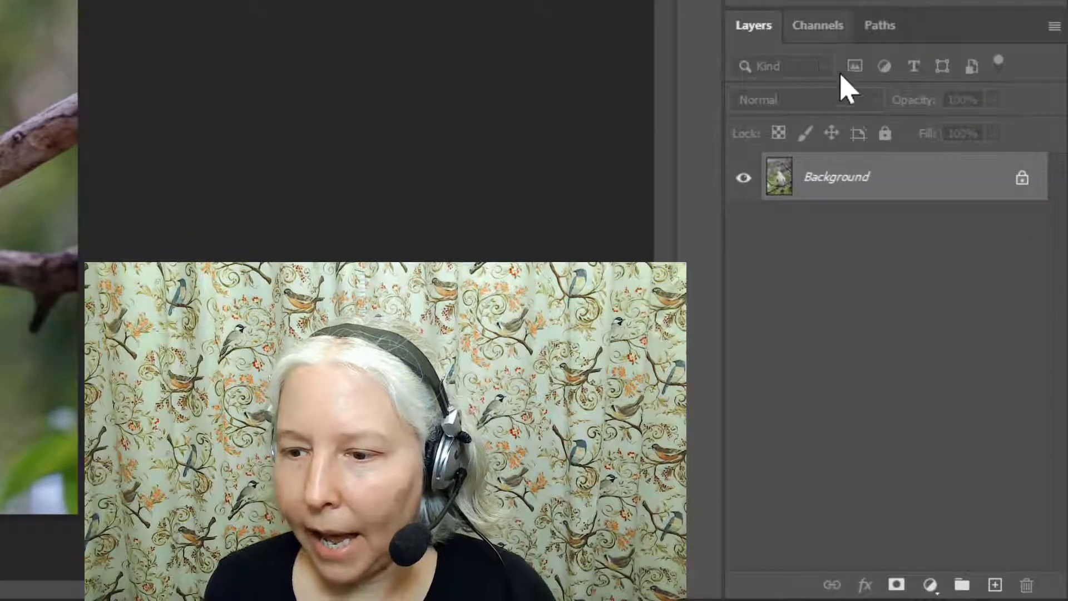
# - Add a new empty layer above the Background, then detach the Swatches panel and stretch it to show more colour groups
pyautogui.click(996, 585)
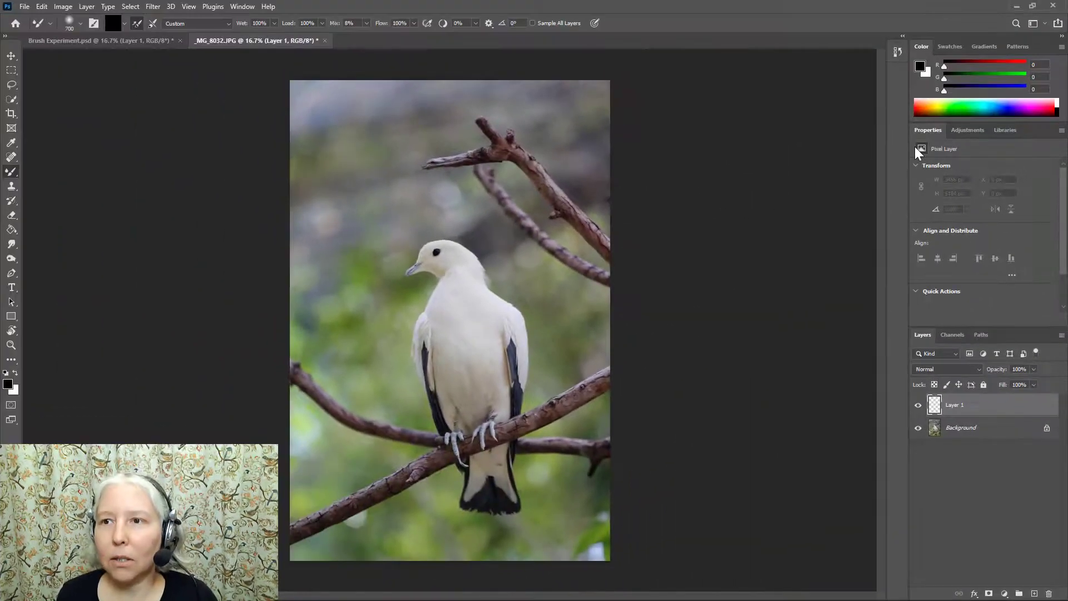
pyautogui.click(948, 47)
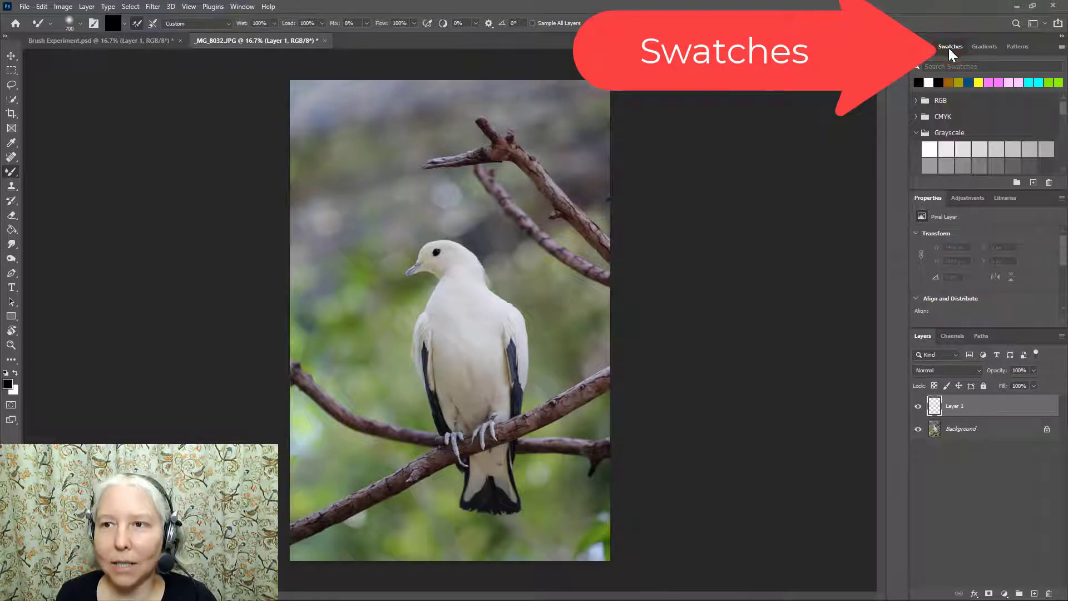
pyautogui.moveTo(949, 48); pyautogui.dragTo(737, 54)
pyautogui.moveTo(779, 199); pyautogui.dragTo(777, 582)
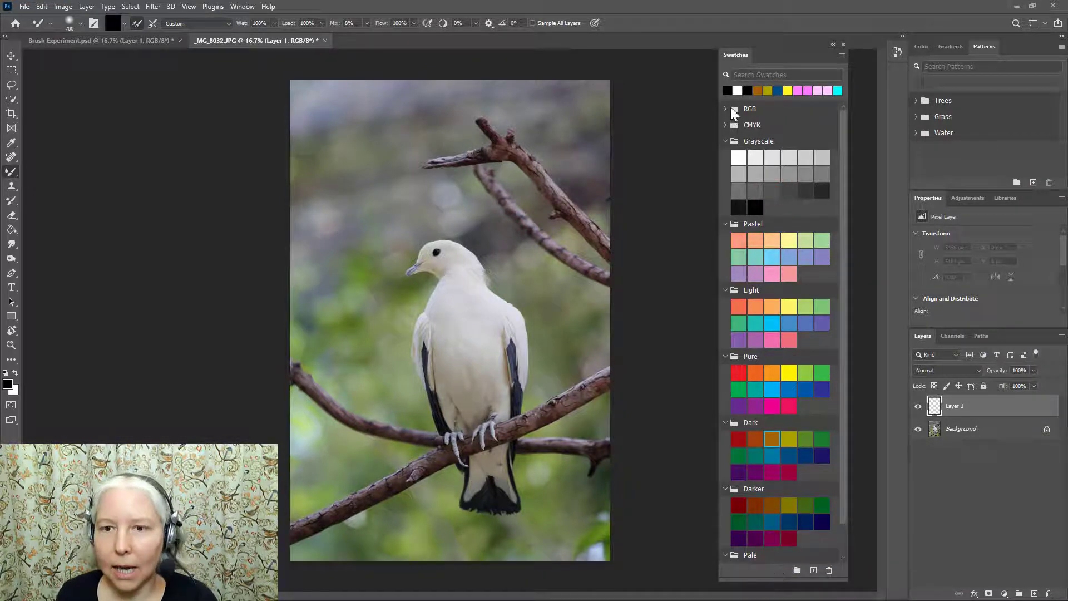
# - Fill Layer 1 with the dark crimson swatch from the Darker group using the Paint Bucket tool
pyautogui.click(726, 223)
pyautogui.click(726, 223)
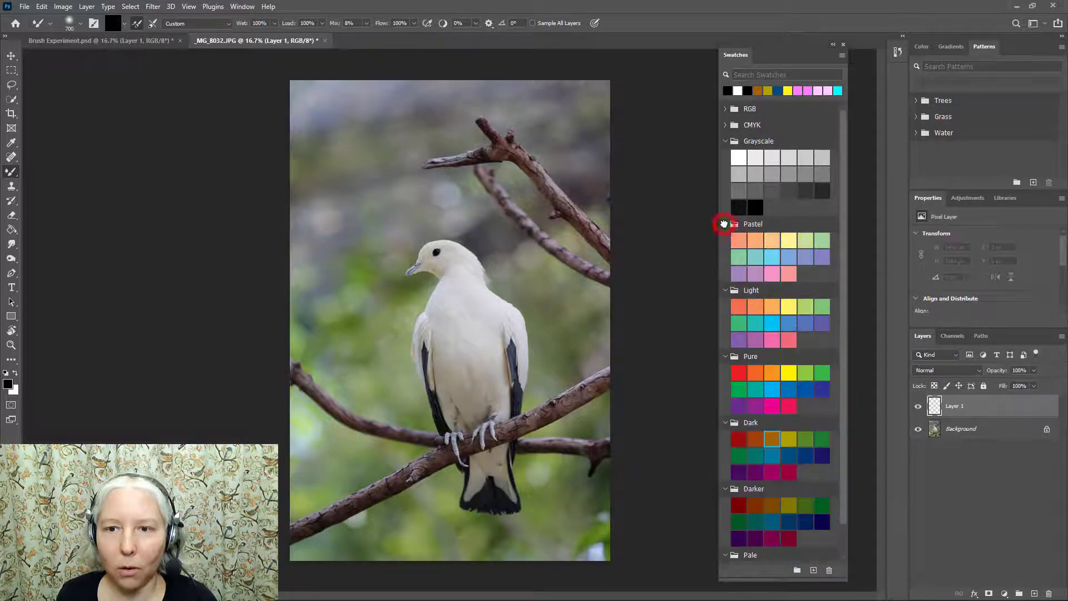
pyautogui.scroll(-2, 803, 277)
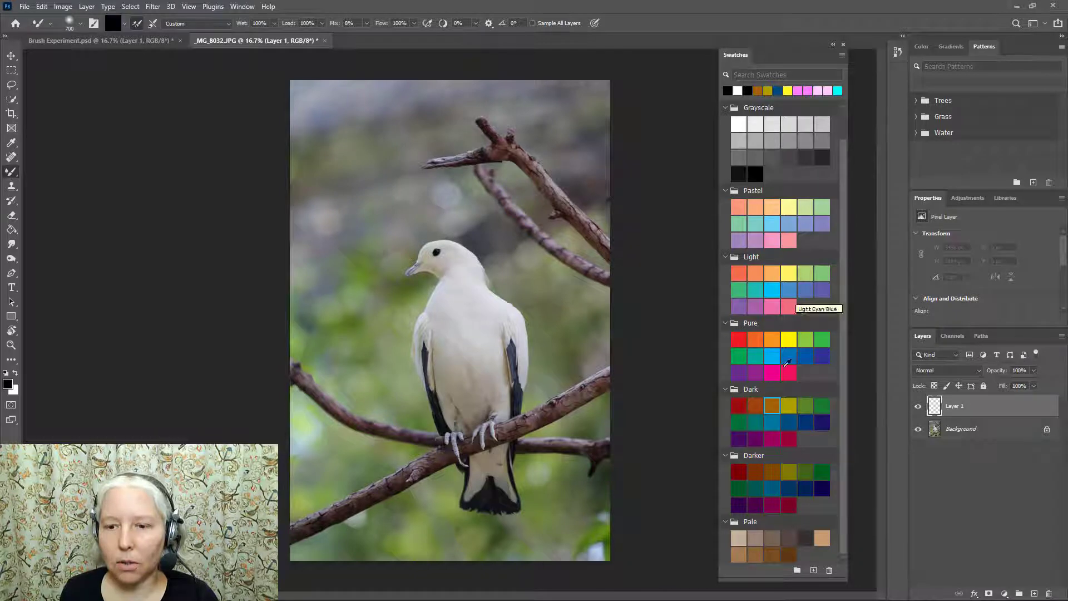
pyautogui.click(790, 505)
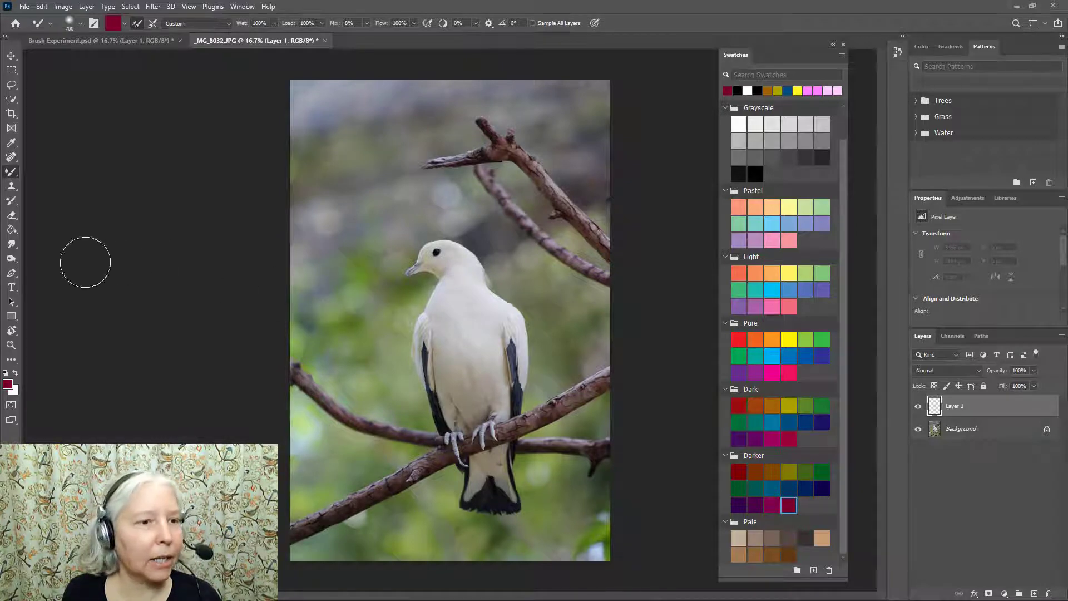
pyautogui.click(11, 231)
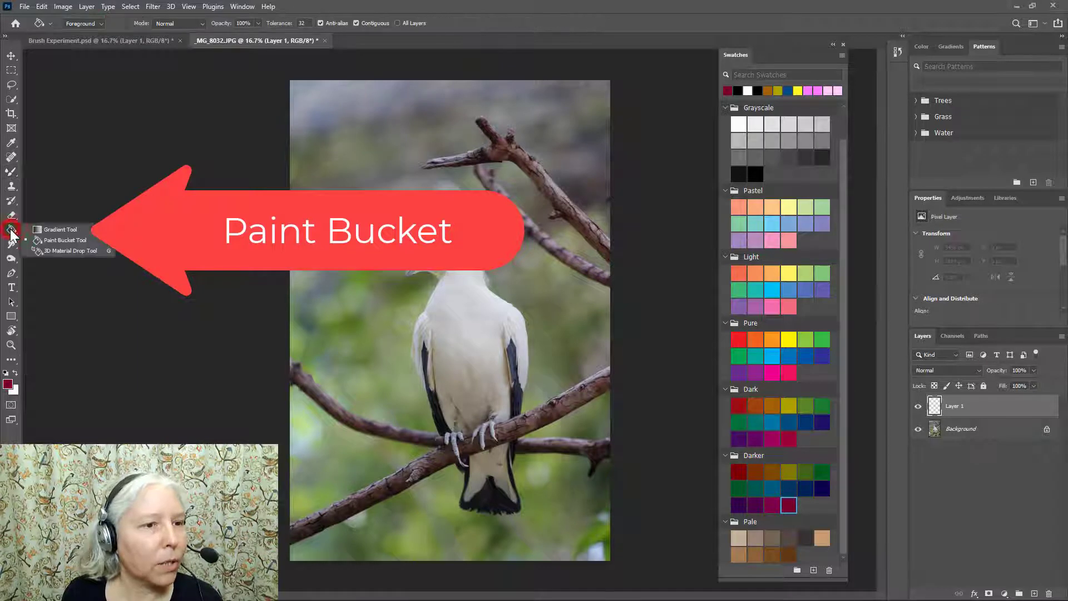
pyautogui.click(63, 235)
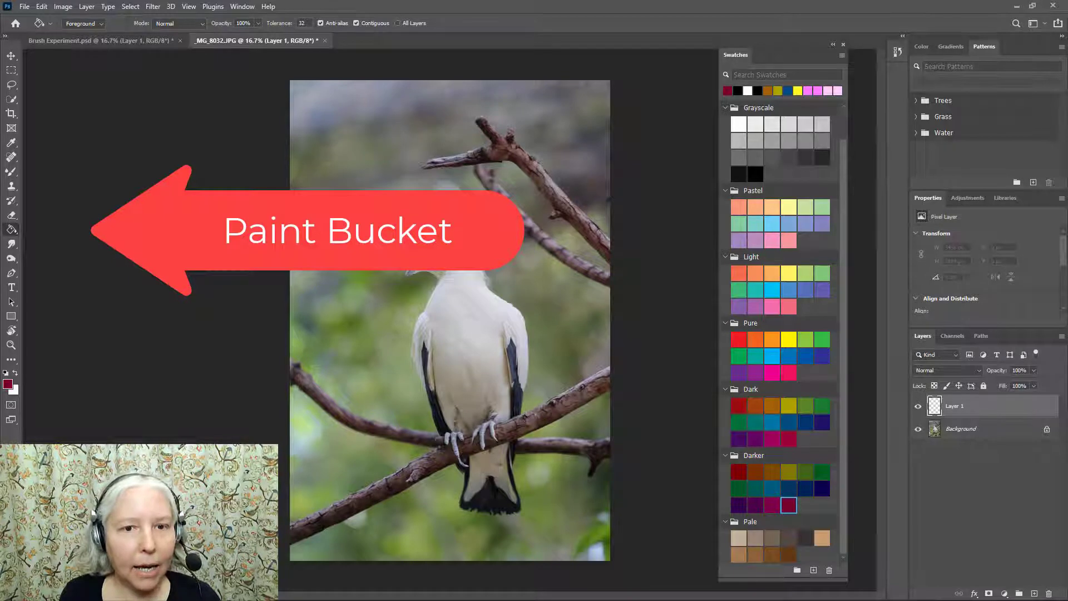
pyautogui.click(359, 195)
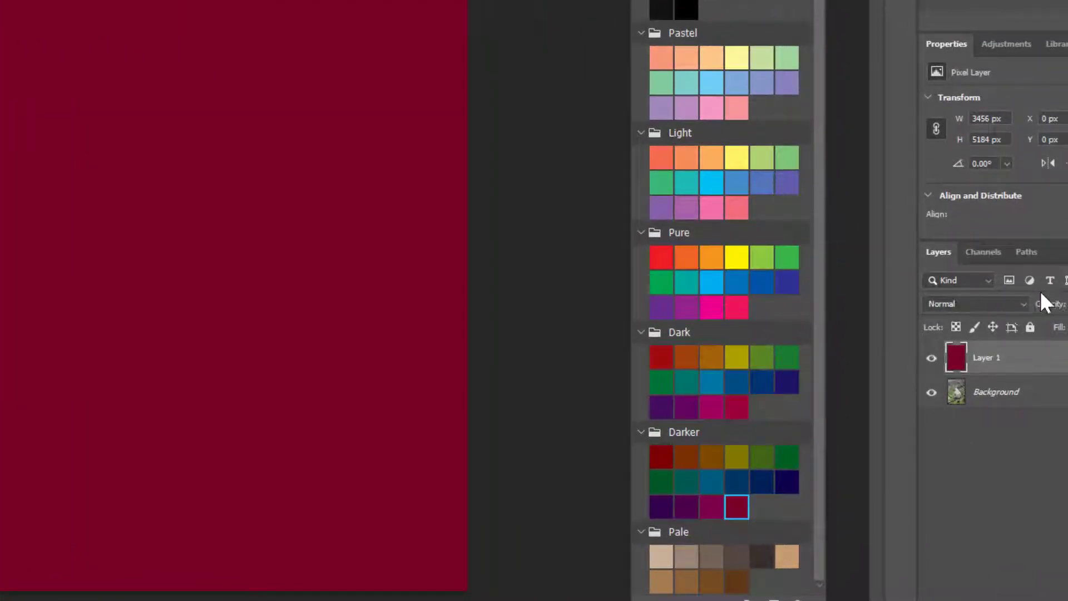
# - Try blend modes on Layer 1 from Darken through Multiply and Lighten, and settle on Screen
pyautogui.click(1023, 301)
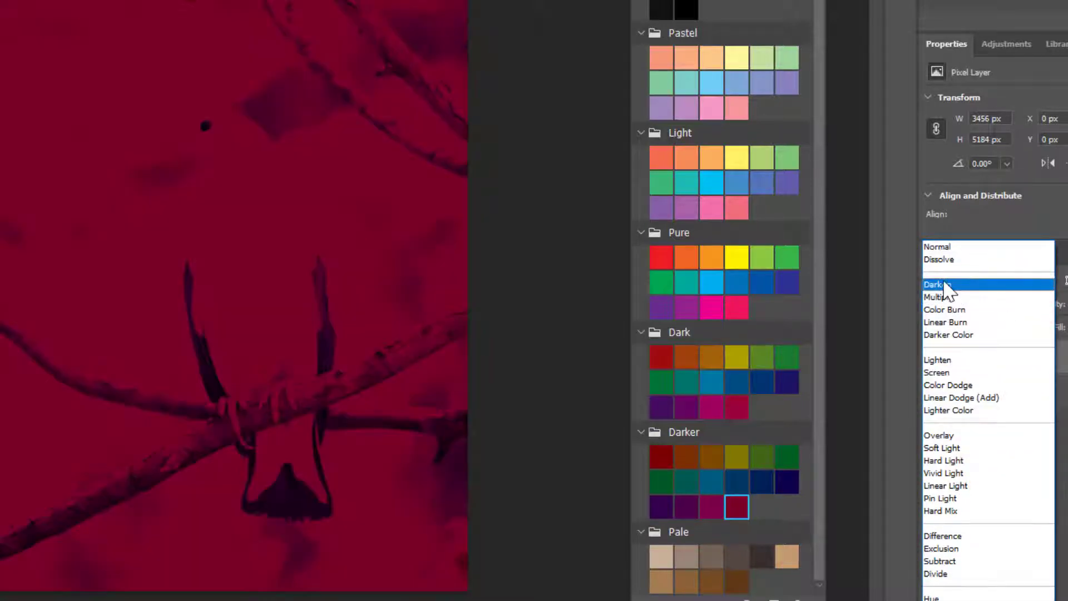
pyautogui.click(944, 285)
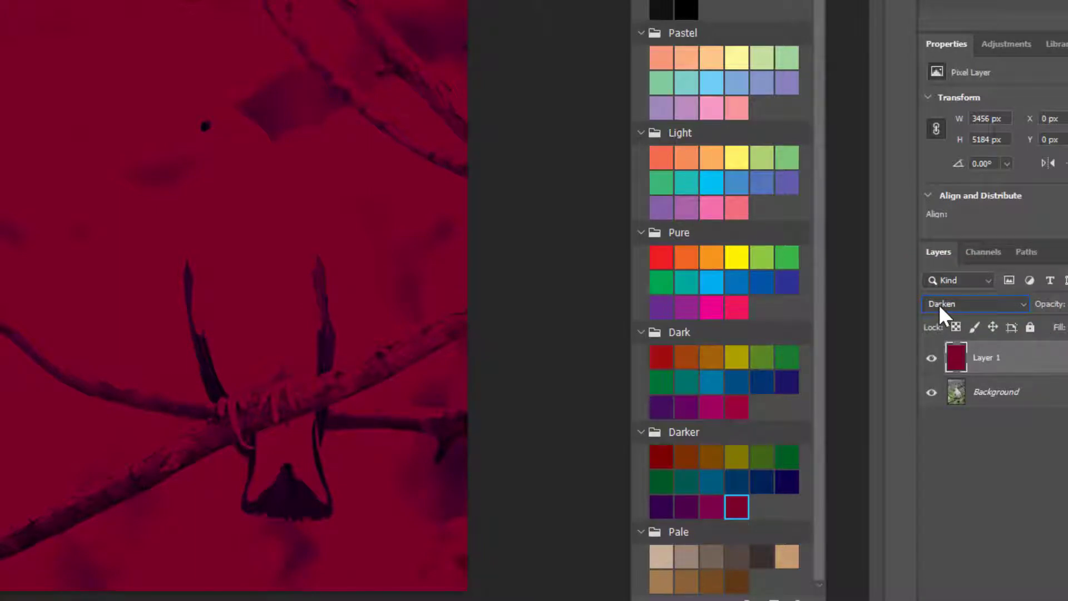
pyautogui.press('Down')
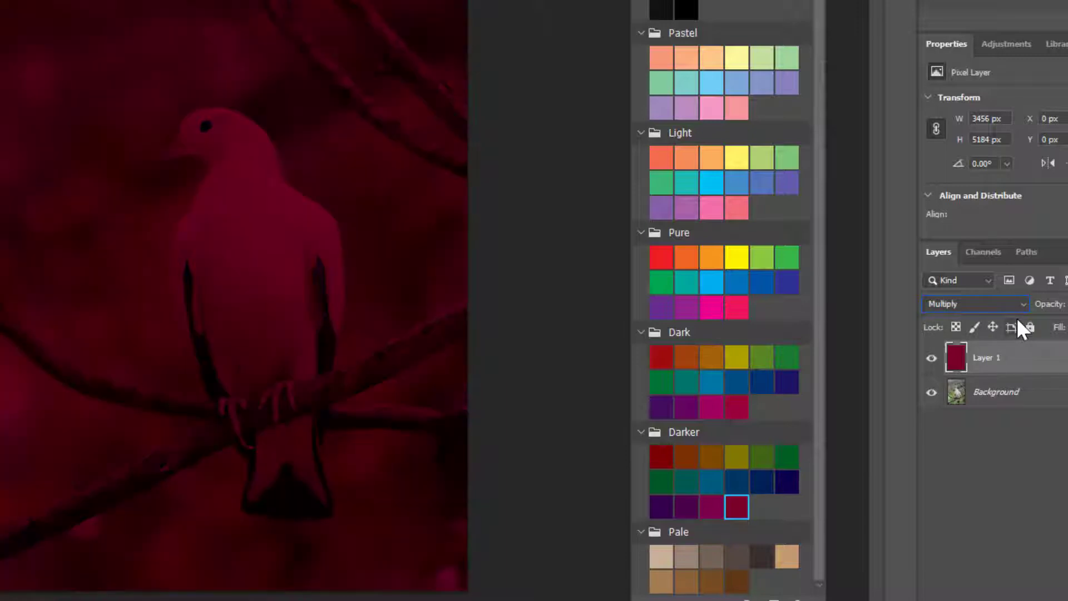
pyautogui.press('Down')
pyautogui.press('Down')
pyautogui.press('Down')
pyautogui.press('Down')
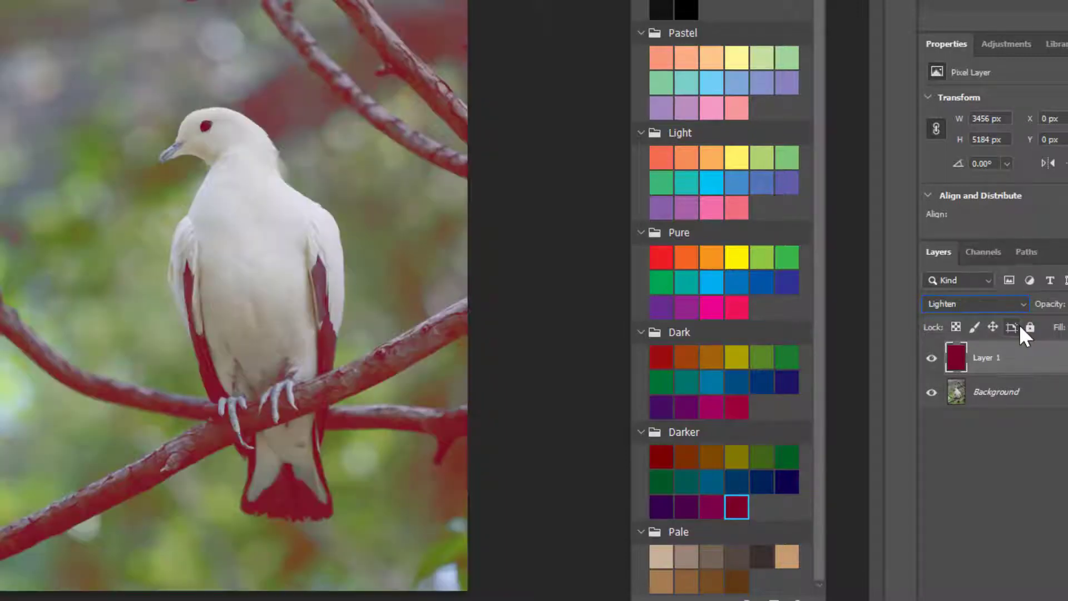
pyautogui.press('Down')
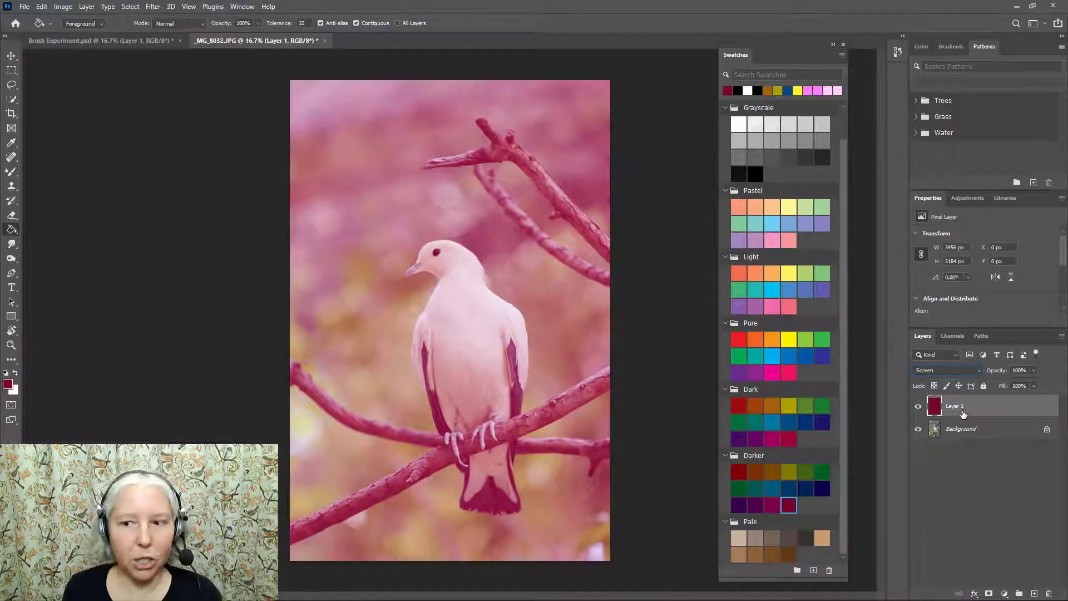
# - Switch from the Mixer Brush to the Brush tool and choose the watercolor_4 brush from the BB_watercolor_CS1 set
pyautogui.click(12, 173)
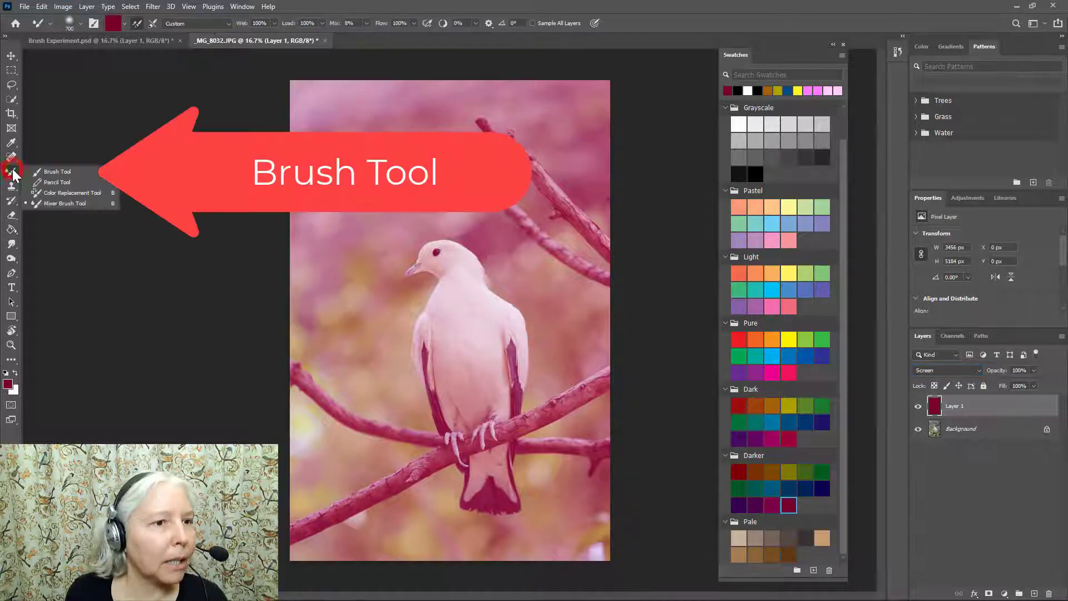
pyautogui.click(58, 170)
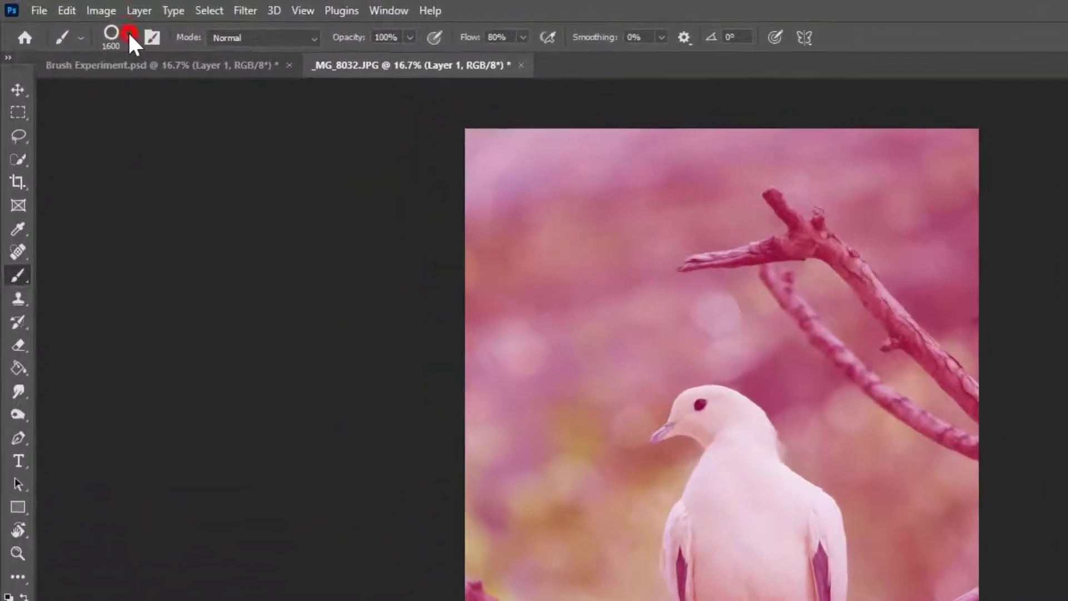
pyautogui.click(79, 23)
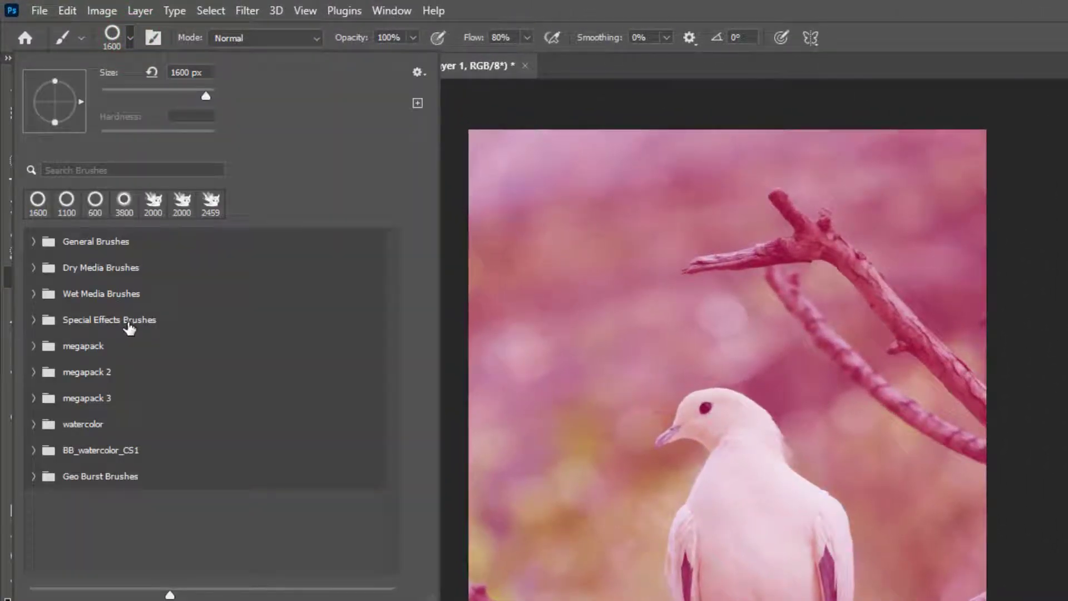
pyautogui.click(34, 476)
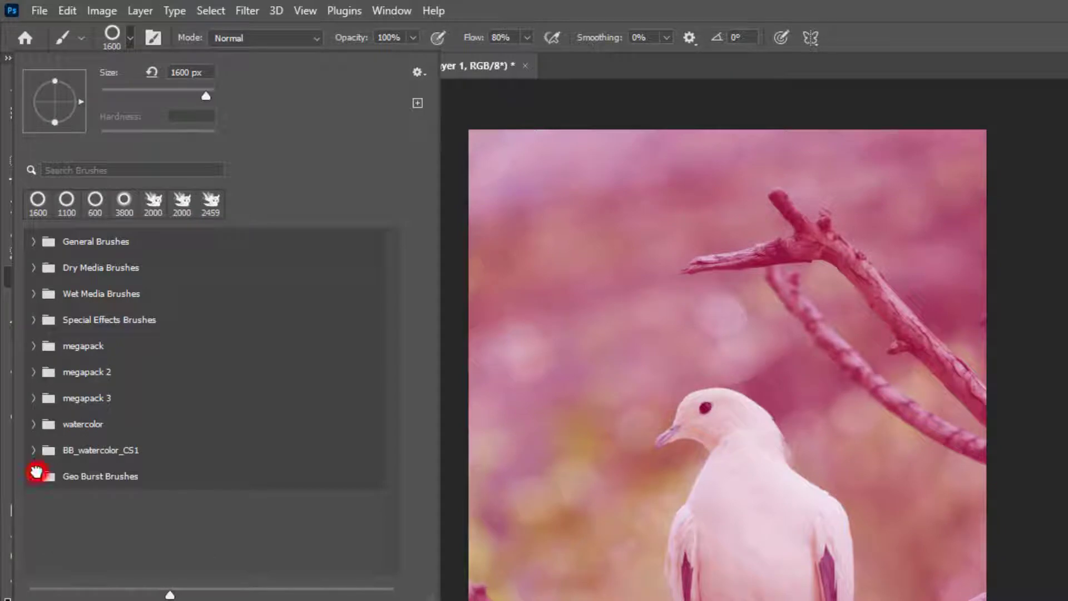
pyautogui.click(33, 449)
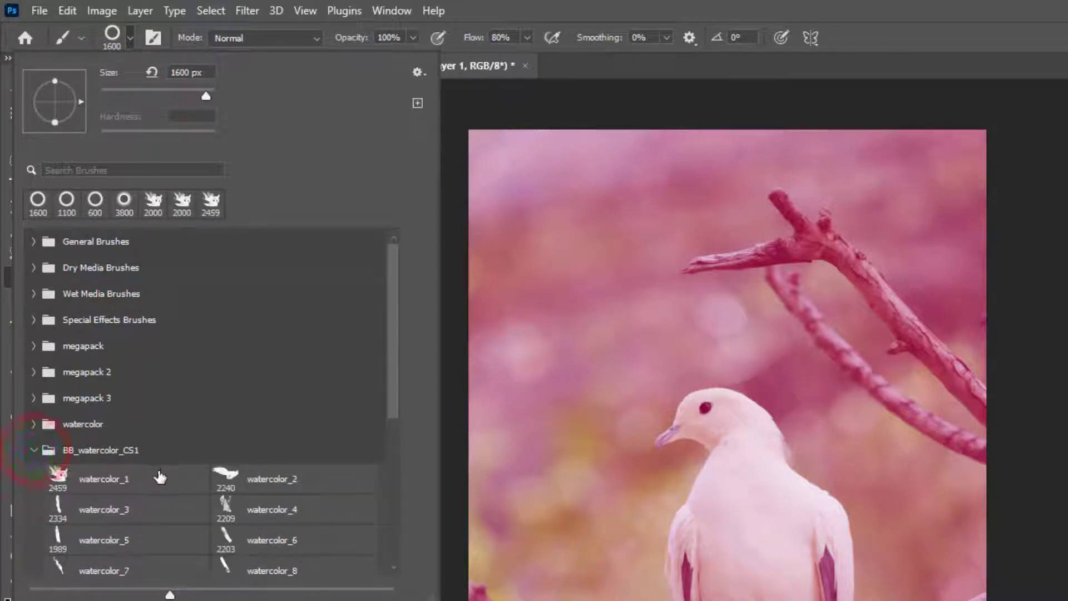
pyautogui.scroll(-2, 160, 477)
pyautogui.scroll(-1, 222, 478)
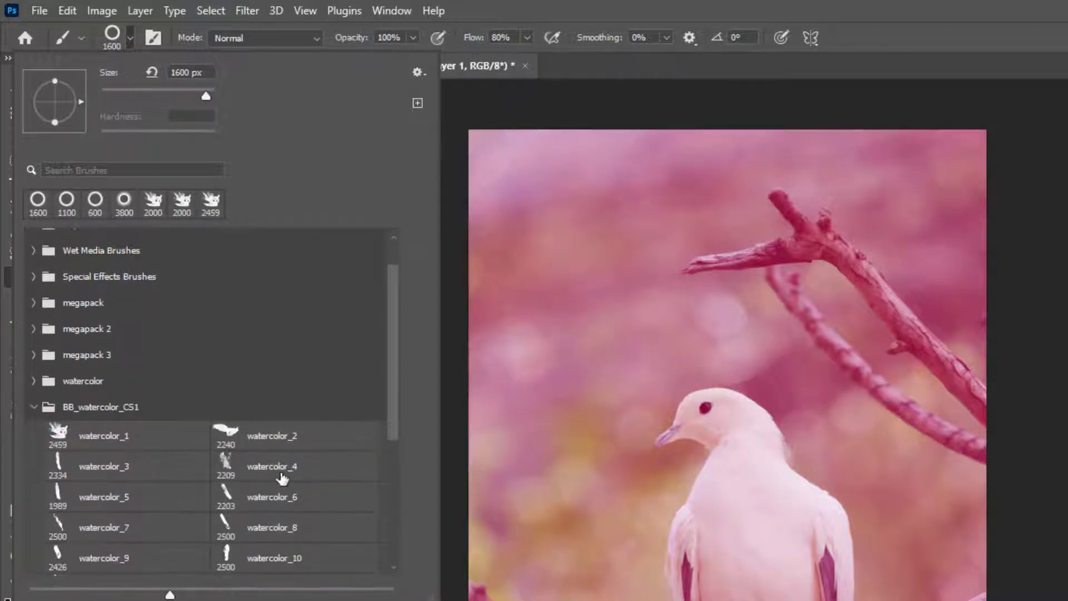
pyautogui.click(268, 470)
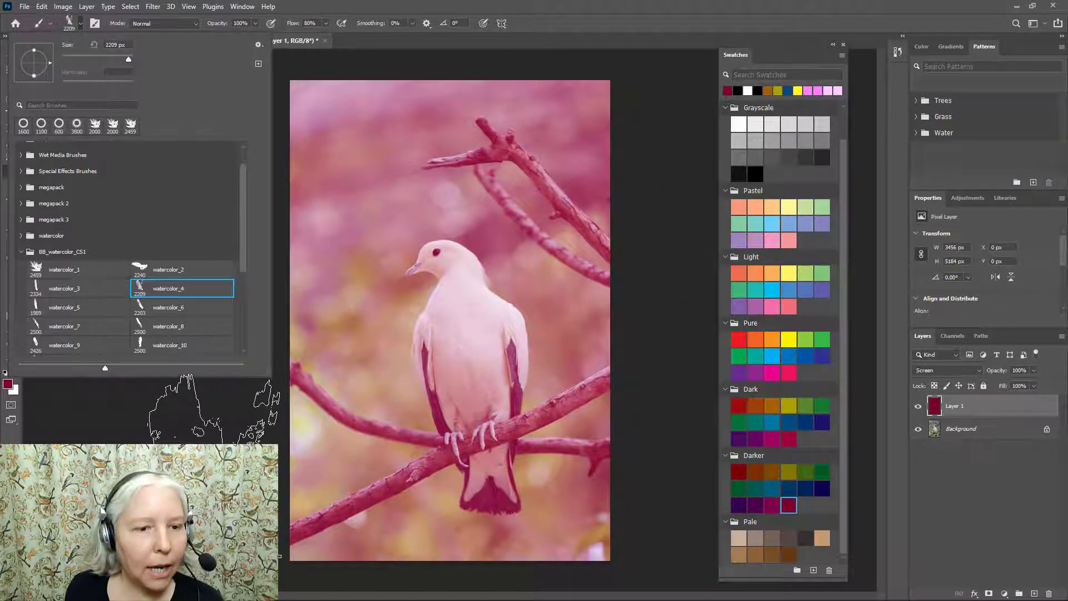
pyautogui.click(211, 489)
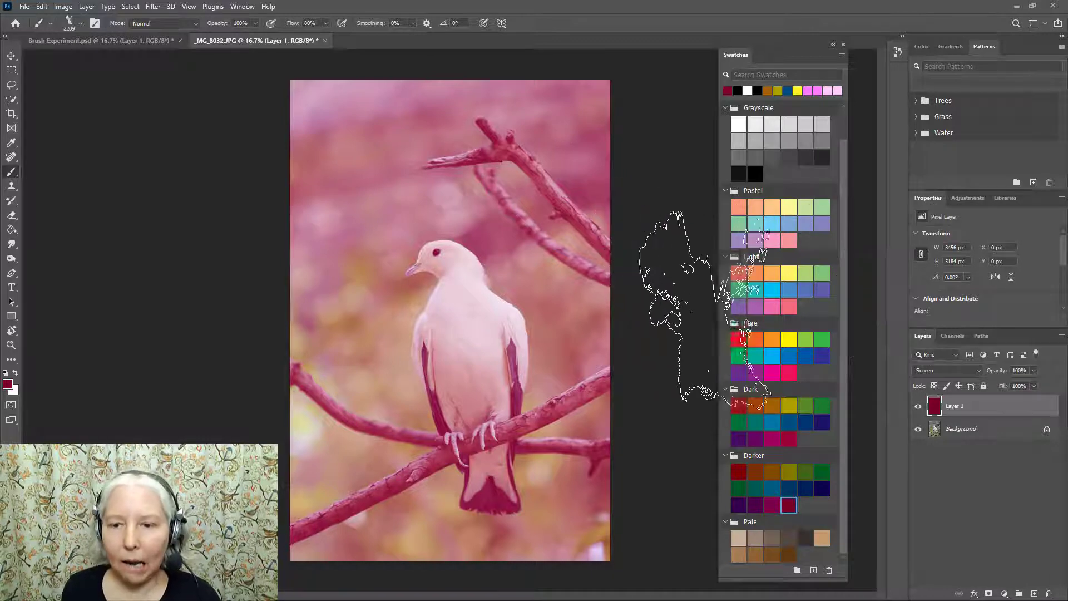
# - Pick the dark brown swatch from the Darker group and stamp the watercolor brush on a new layer at the photo's lower-left corner
pyautogui.click(776, 469)
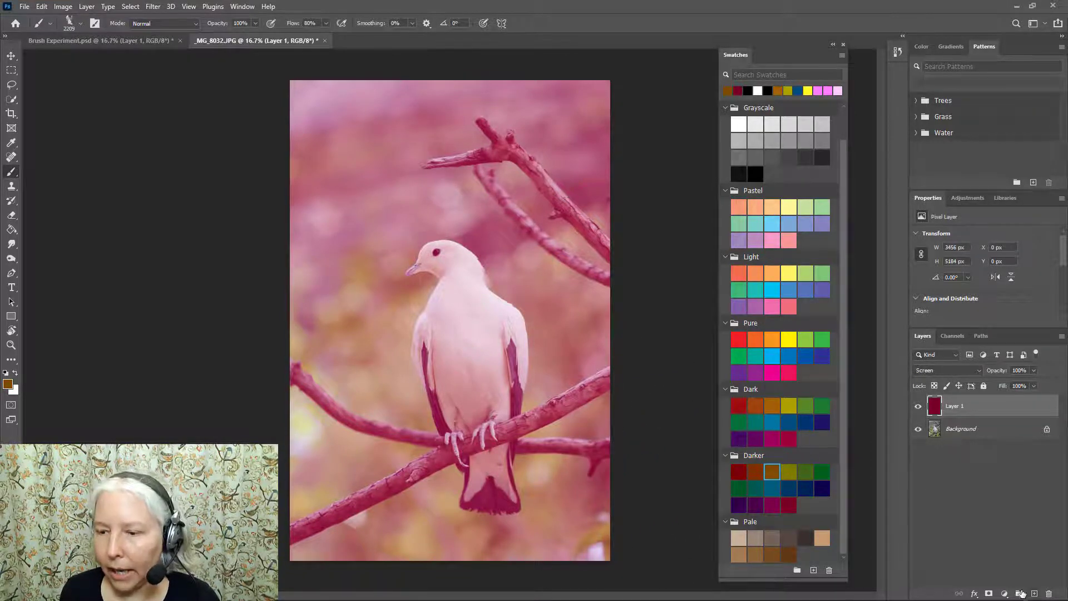
pyautogui.click(1034, 595)
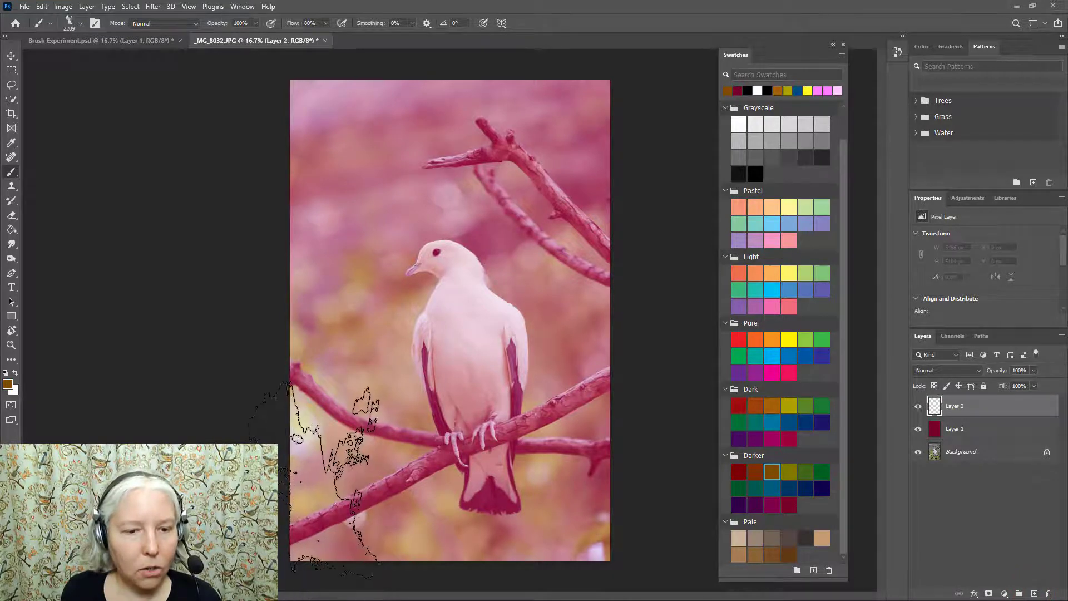
pyautogui.click(315, 483)
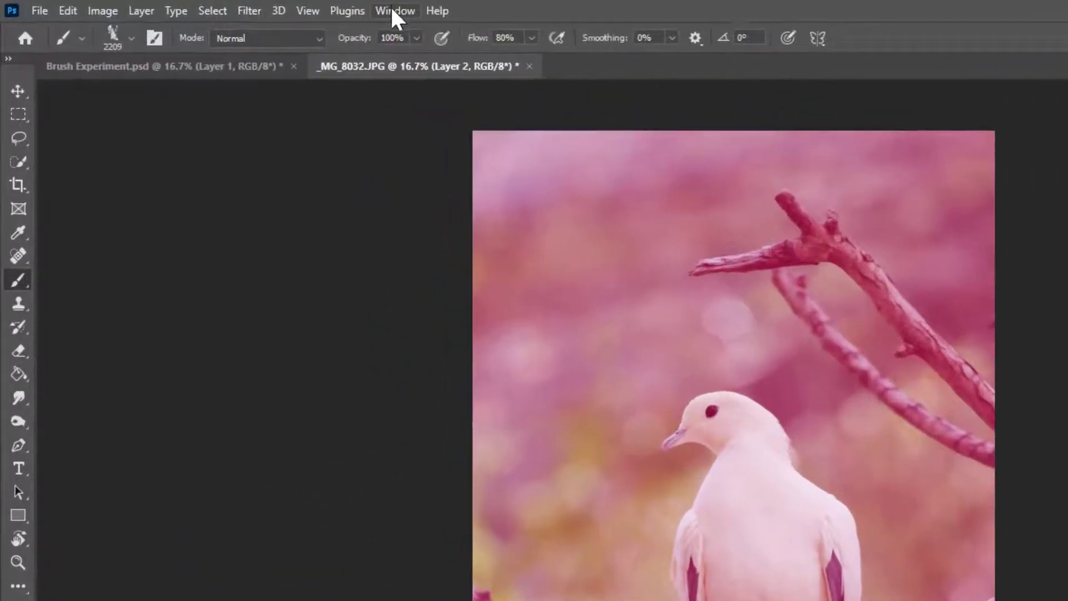
# - Show the Brush Settings and move them out into the empty canvas area beside the photo
pyautogui.click(243, 7)
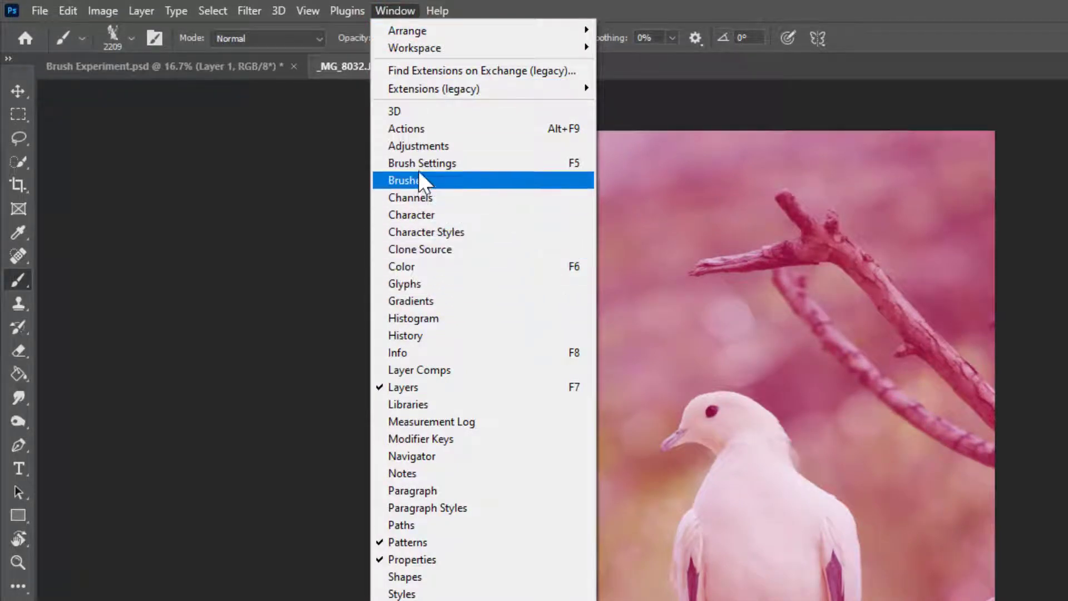
pyautogui.click(436, 163)
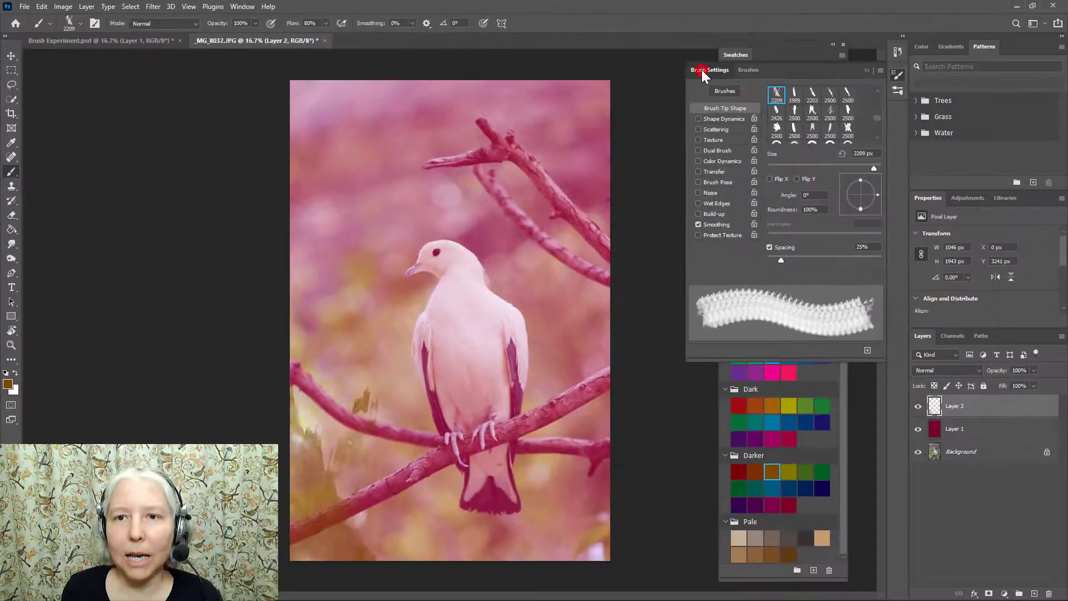
pyautogui.moveTo(702, 69); pyautogui.dragTo(95, 76)
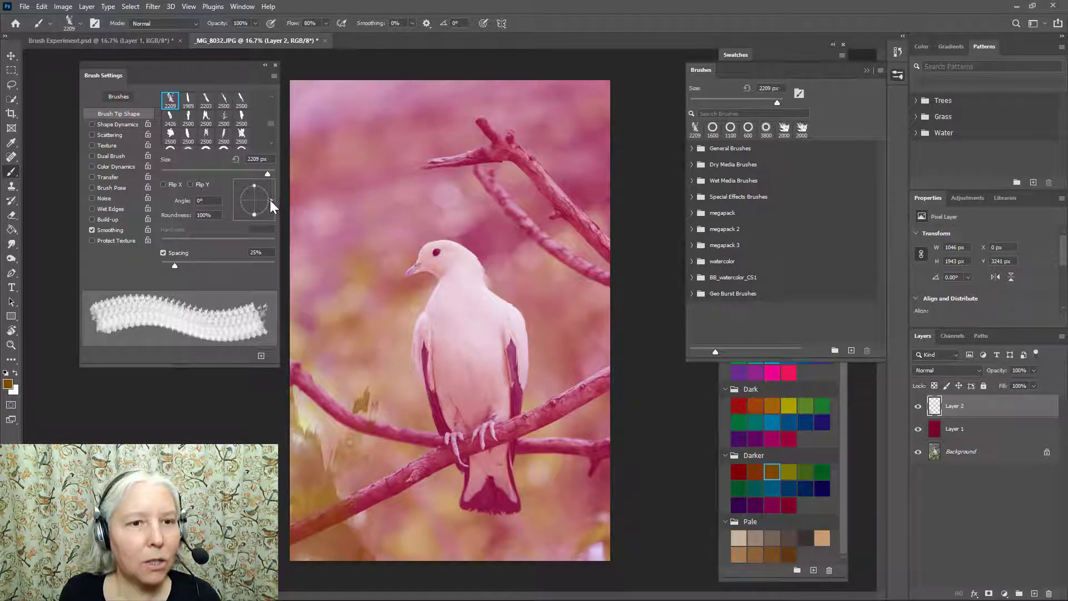
# - Stamp the watercolor brush on the photo's upper-left area at a -70° angle, and on its lower-right area at 51% roundness
pyautogui.moveTo(270, 202); pyautogui.dragTo(259, 210)
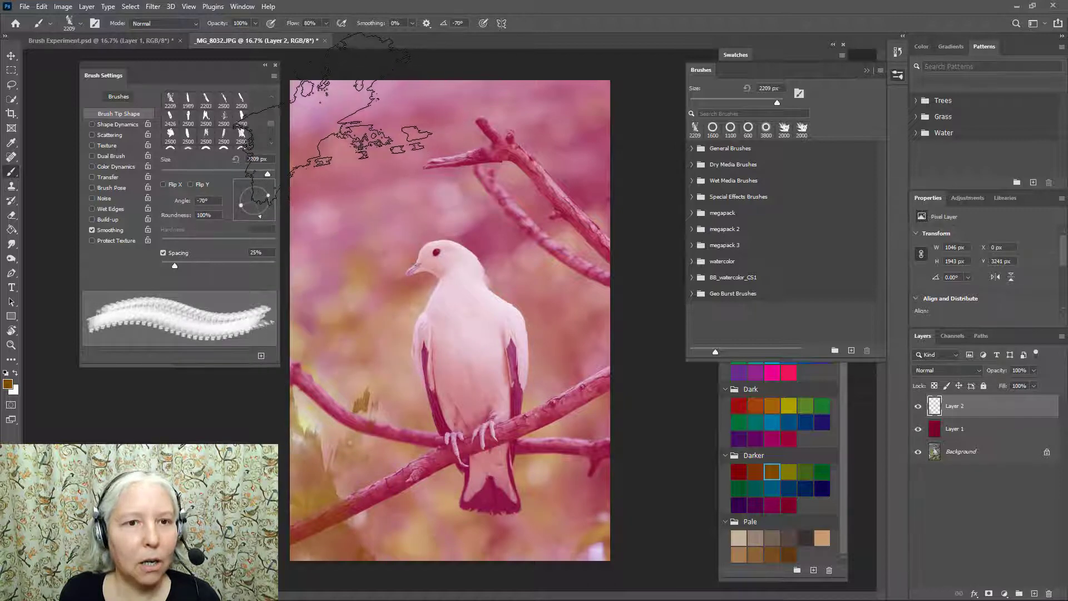
pyautogui.click(350, 126)
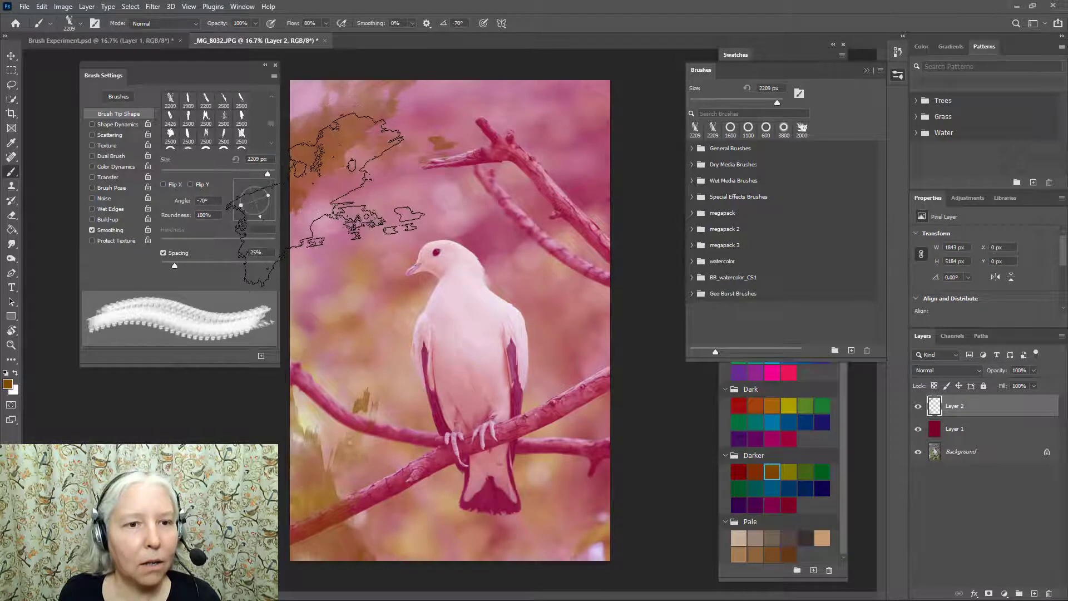
pyautogui.click(322, 199)
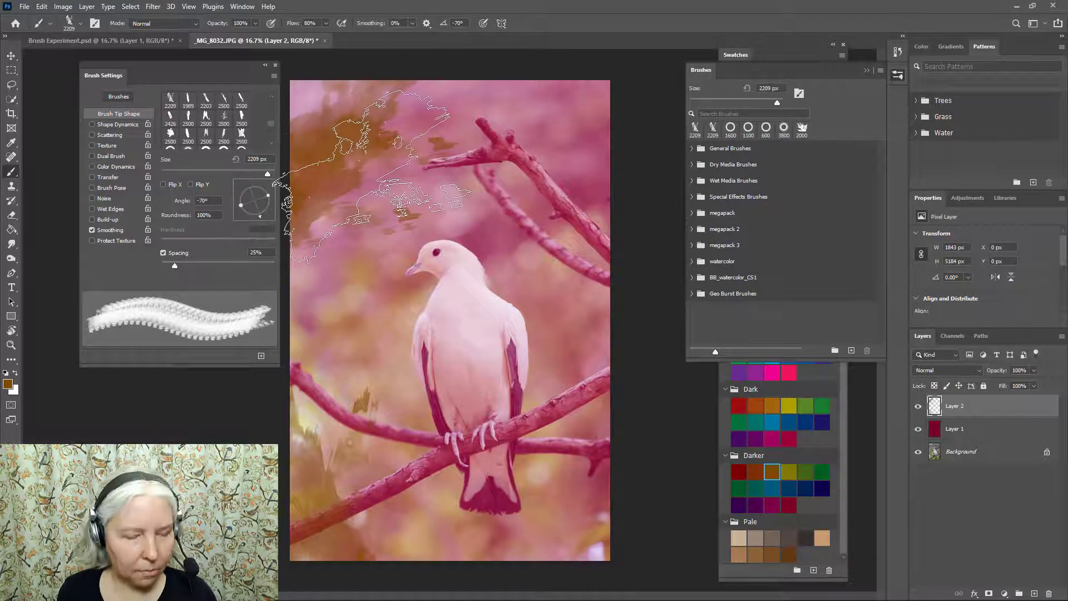
pyautogui.moveTo(268, 194); pyautogui.dragTo(262, 199)
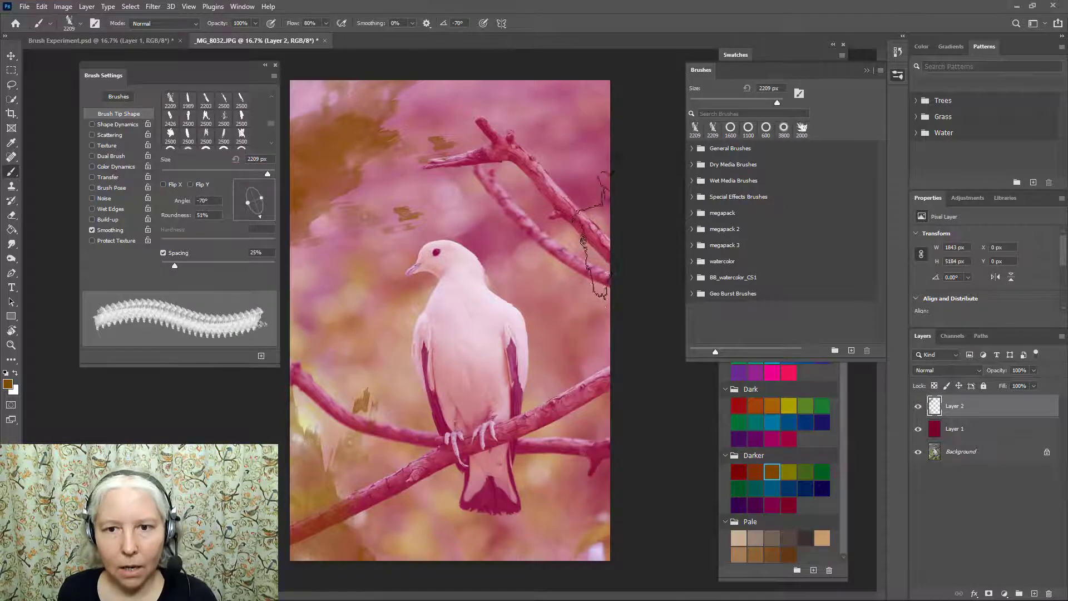
pyautogui.click(576, 421)
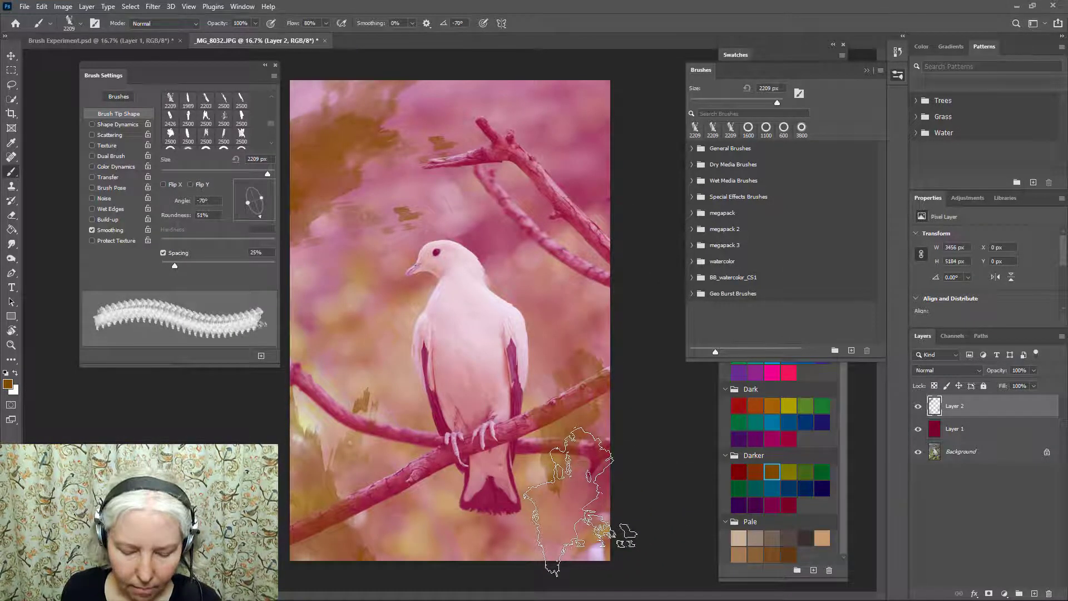
# - Enlarge the watercolor brush to 4000 px and stamp it over the photo's lower-right corner
pyautogui.press(']')
pyautogui.press(']')
pyautogui.press(']')
pyautogui.press(']')
pyautogui.press(']')
pyautogui.press(']')
pyautogui.press(']')
pyautogui.press(']')
pyautogui.press(']')
pyautogui.press(']')
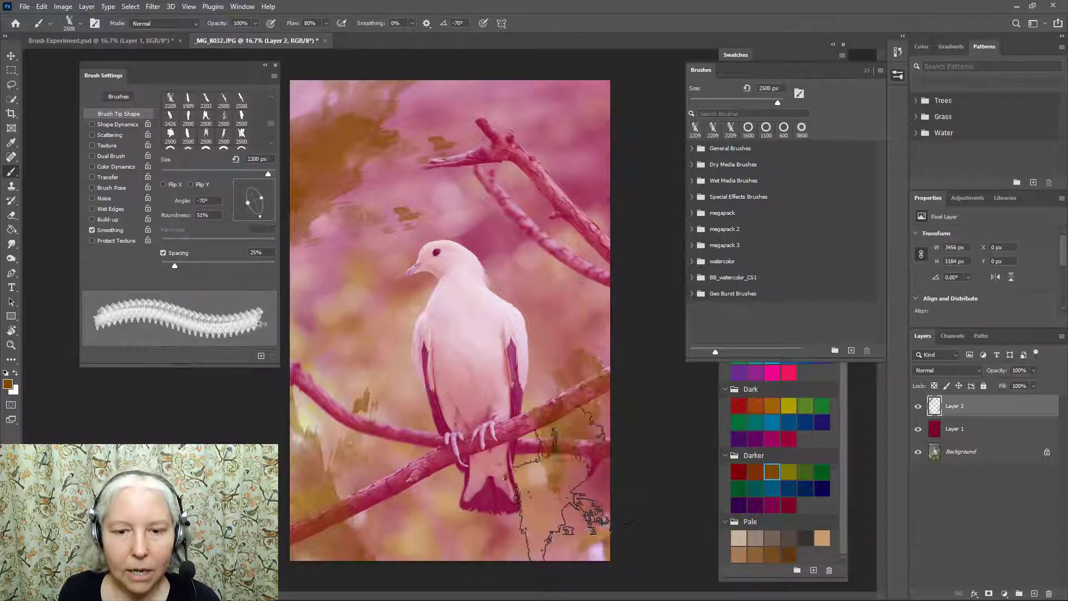
pyautogui.press(']')
pyautogui.press(']')
pyautogui.press(']')
pyautogui.press(']')
pyautogui.press(']')
pyautogui.press(']')
pyautogui.press(']')
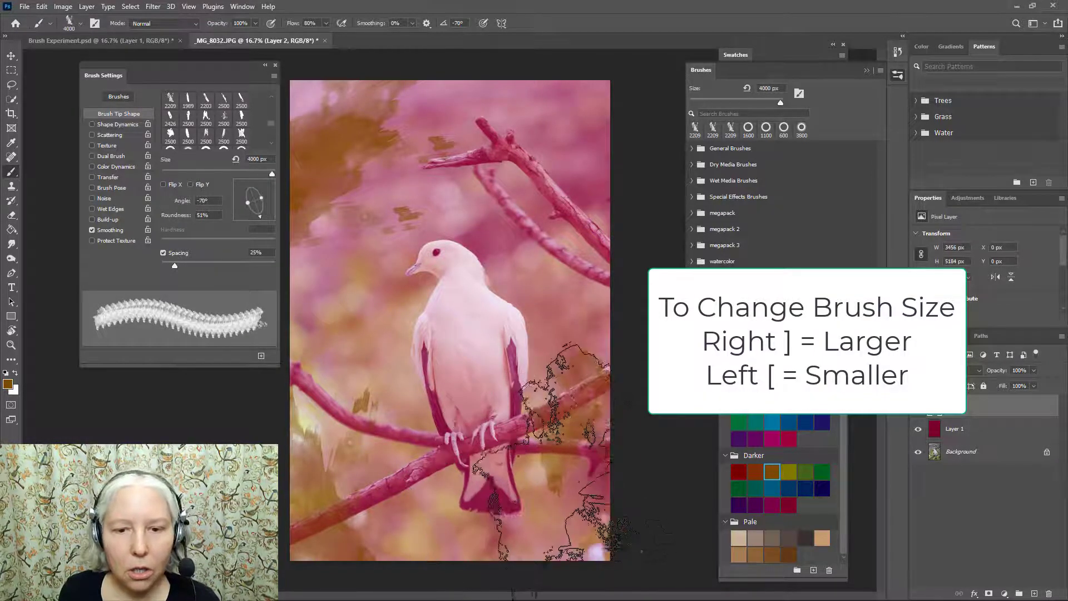
pyautogui.click(563, 481)
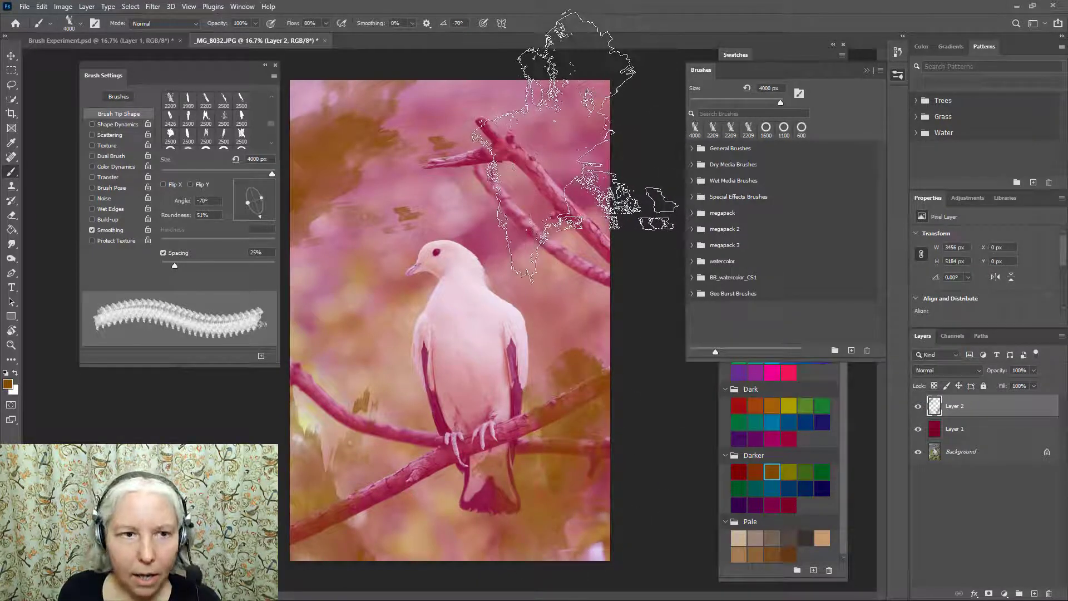
# - Stamp the photo's upper-right area and right edge with the brush tip at -162°, and its left side at 110°
pyautogui.moveTo(249, 186); pyautogui.dragTo(238, 205)
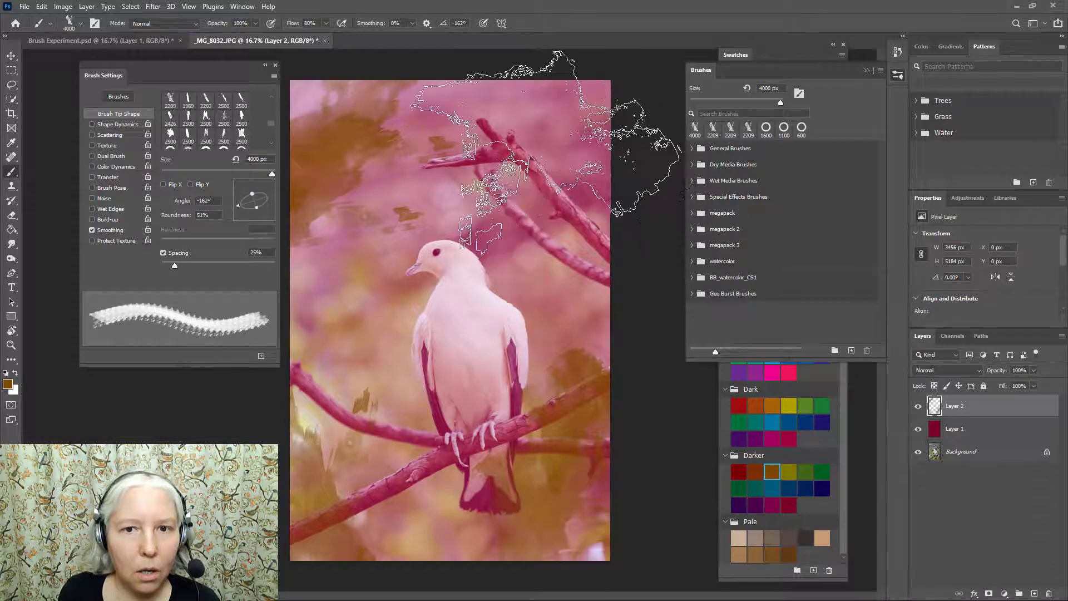
pyautogui.click(554, 136)
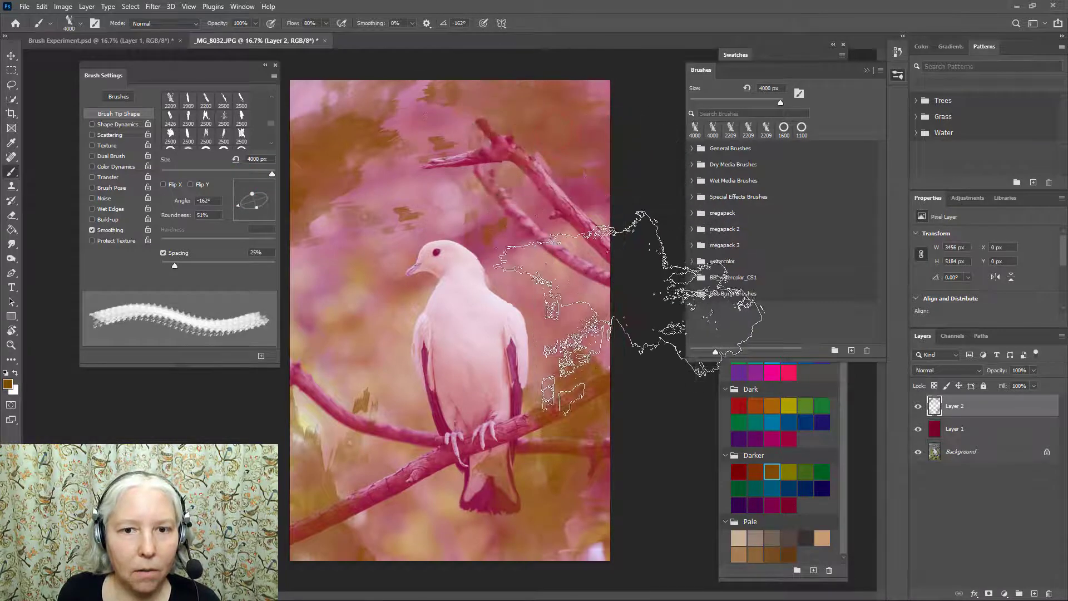
pyautogui.click(627, 299)
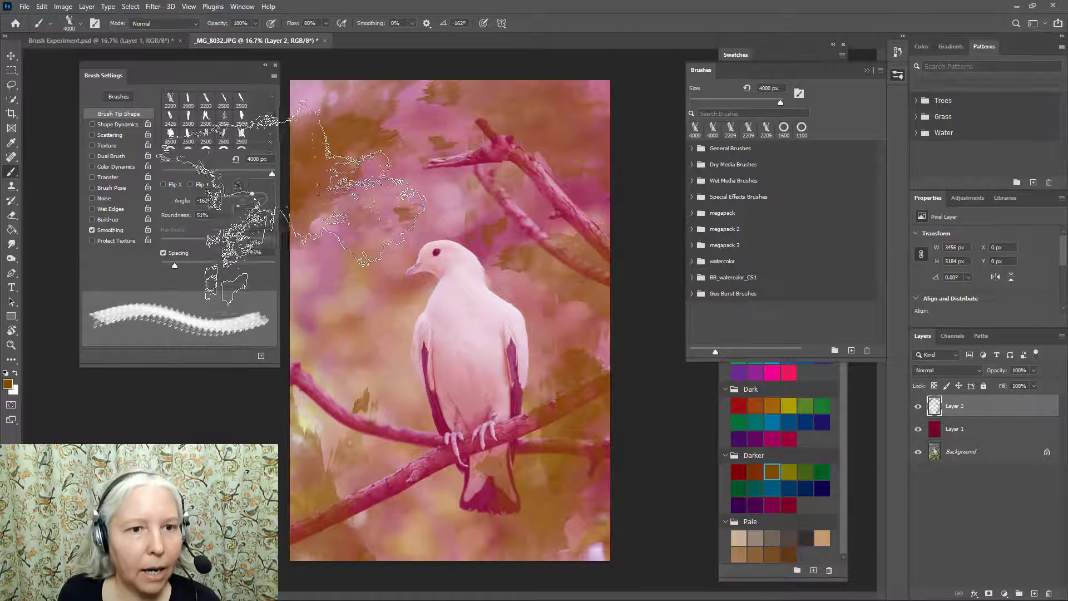
pyautogui.moveTo(249, 189)
pyautogui.mouseDown()
pyautogui.moveTo(261, 190)
pyautogui.moveTo(248, 182)
pyautogui.mouseUp()
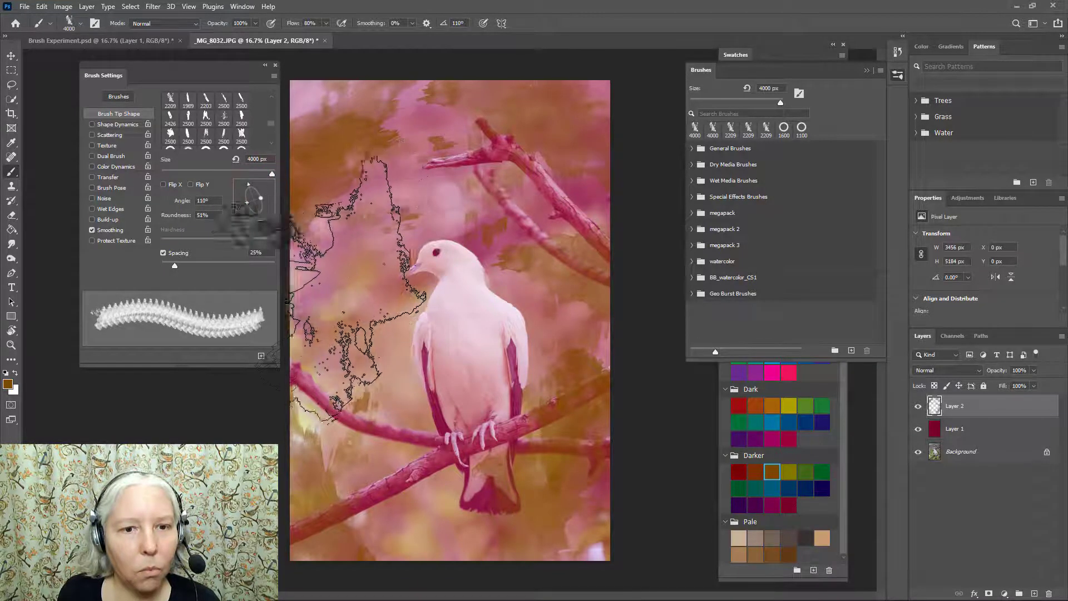
pyautogui.click(322, 303)
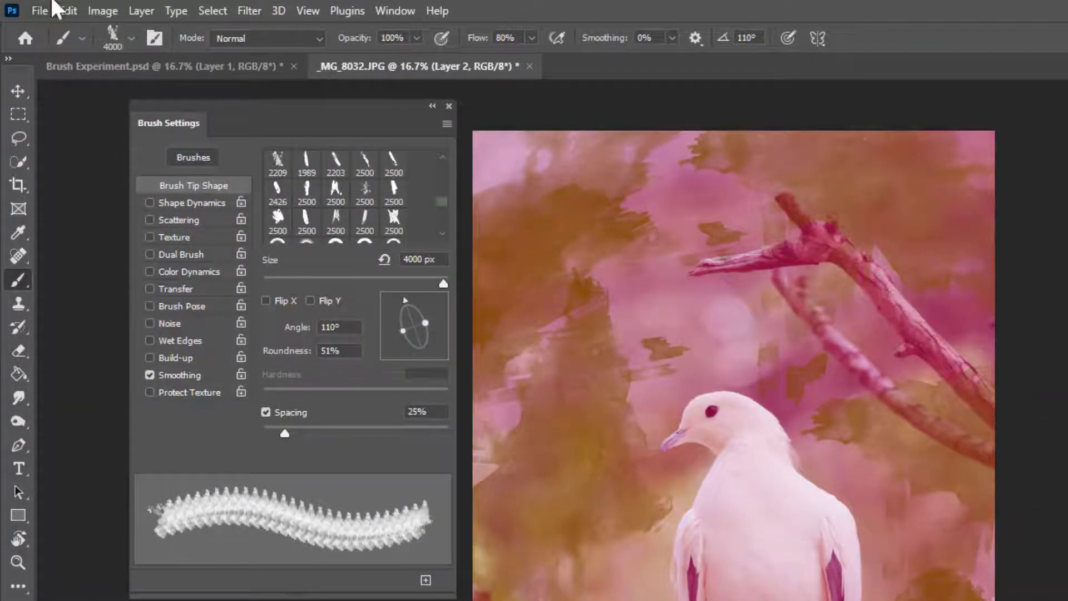
# - Collapse the BB_watercolor_CS1 and Geo Burst sets and choose the second 284 px Kyle's Spatter brush from Special Effects Brushes
pyautogui.click(130, 37)
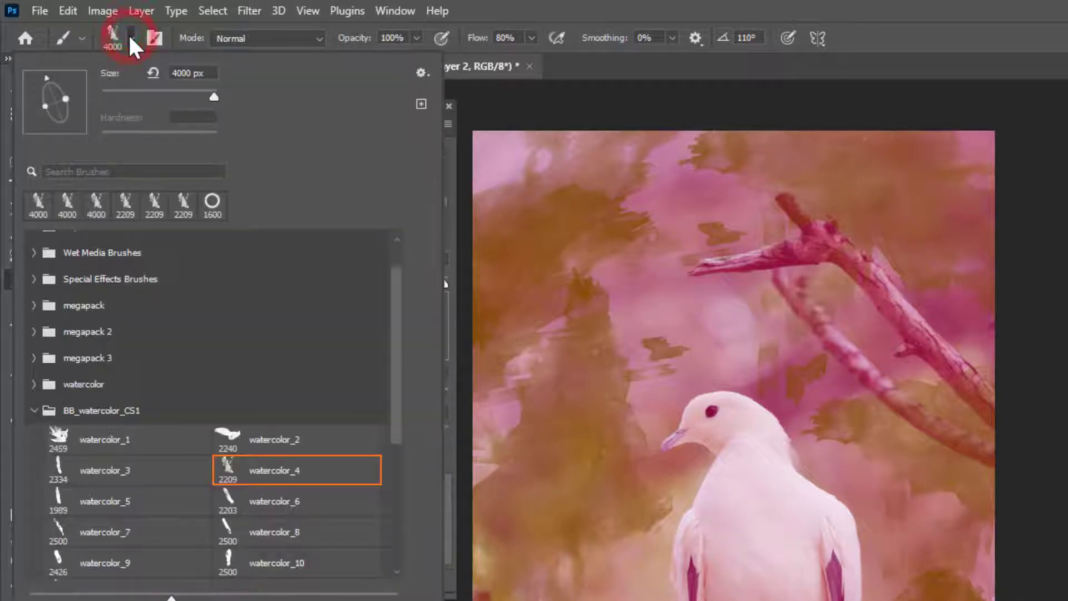
pyautogui.click(35, 410)
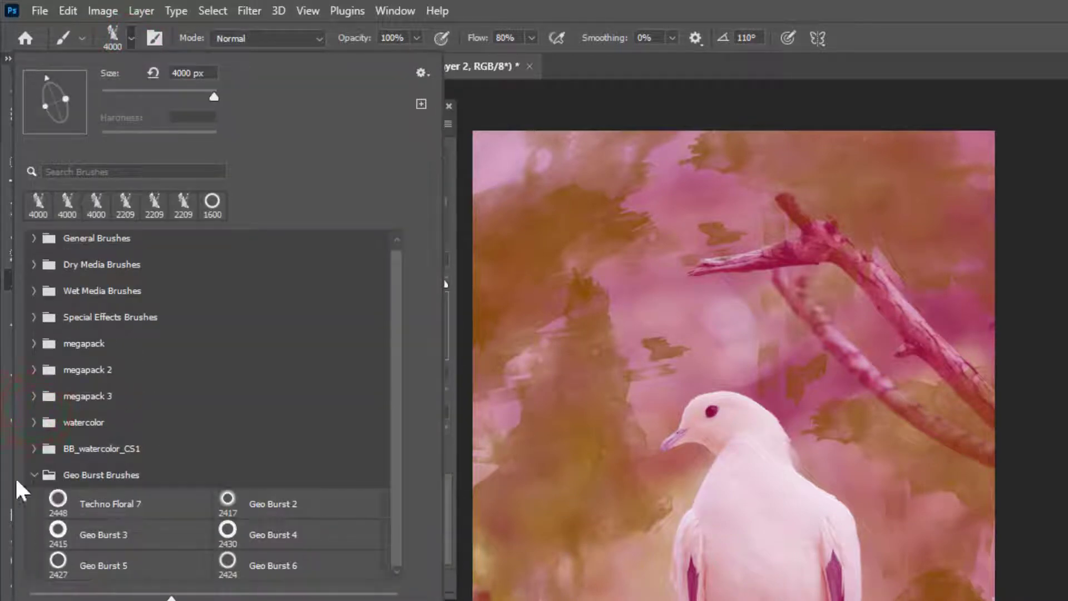
pyautogui.click(34, 474)
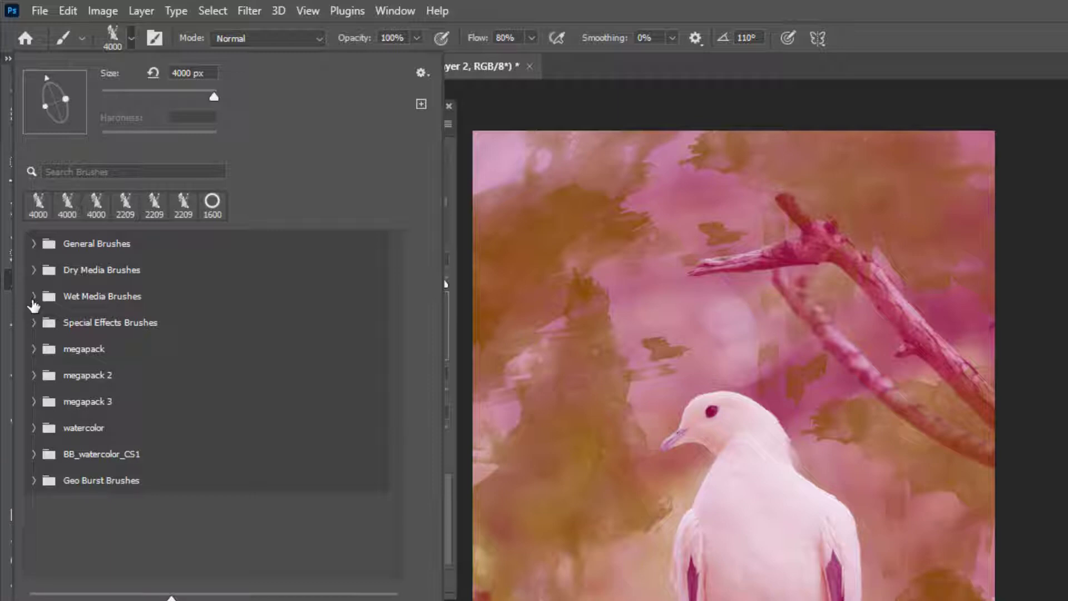
pyautogui.click(32, 296)
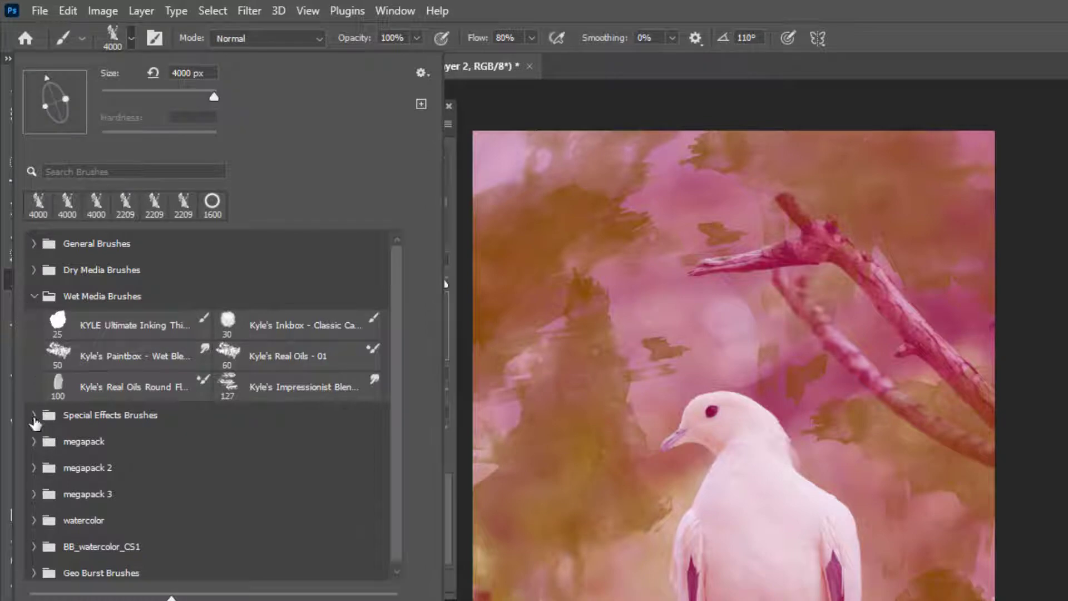
pyautogui.click(33, 416)
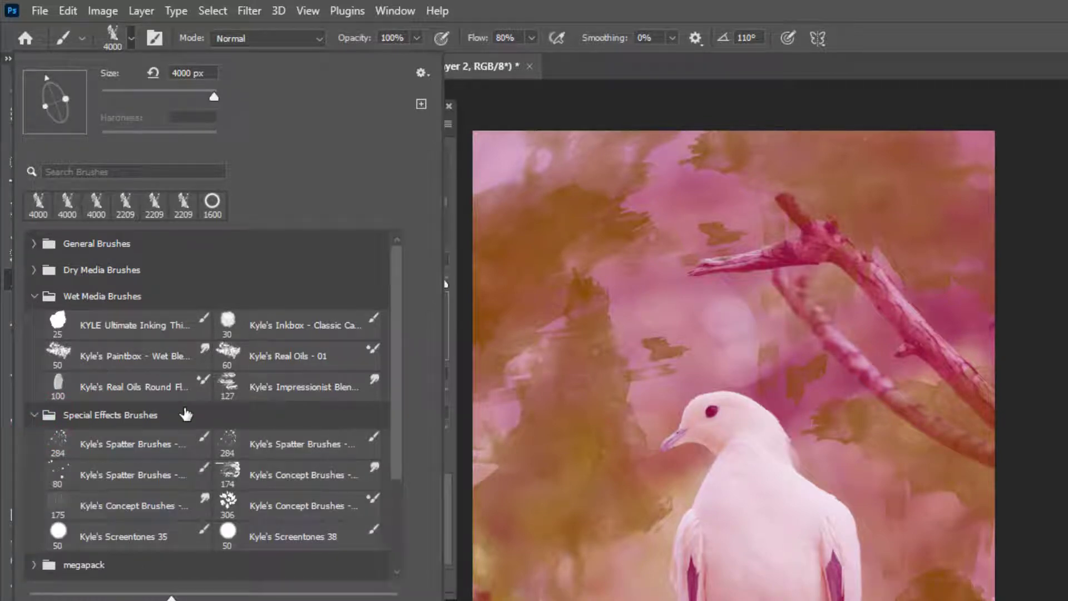
pyautogui.scroll(-1, 186, 415)
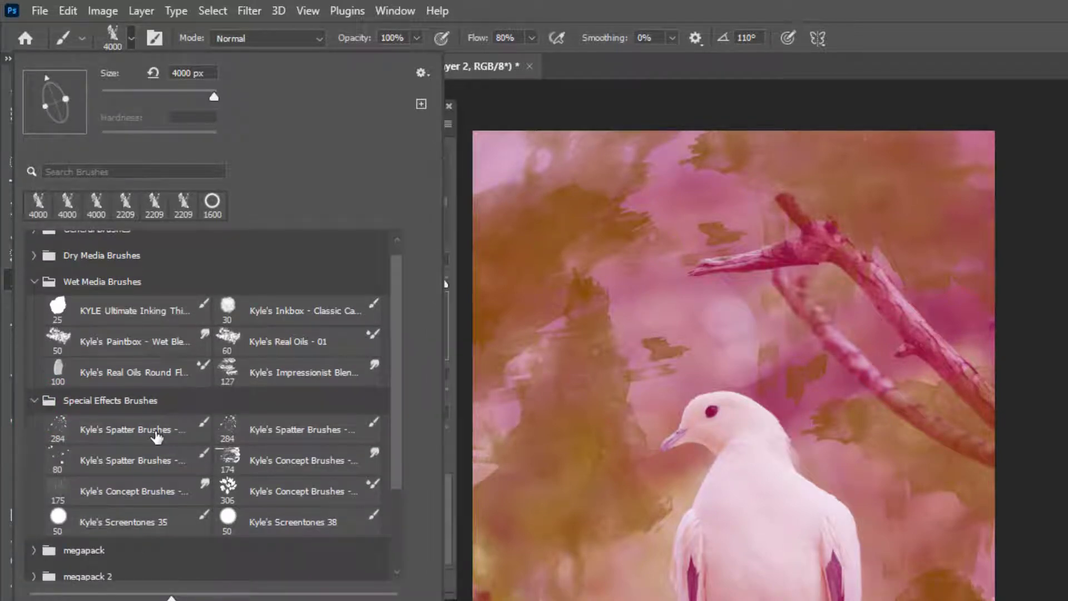
pyautogui.click(299, 438)
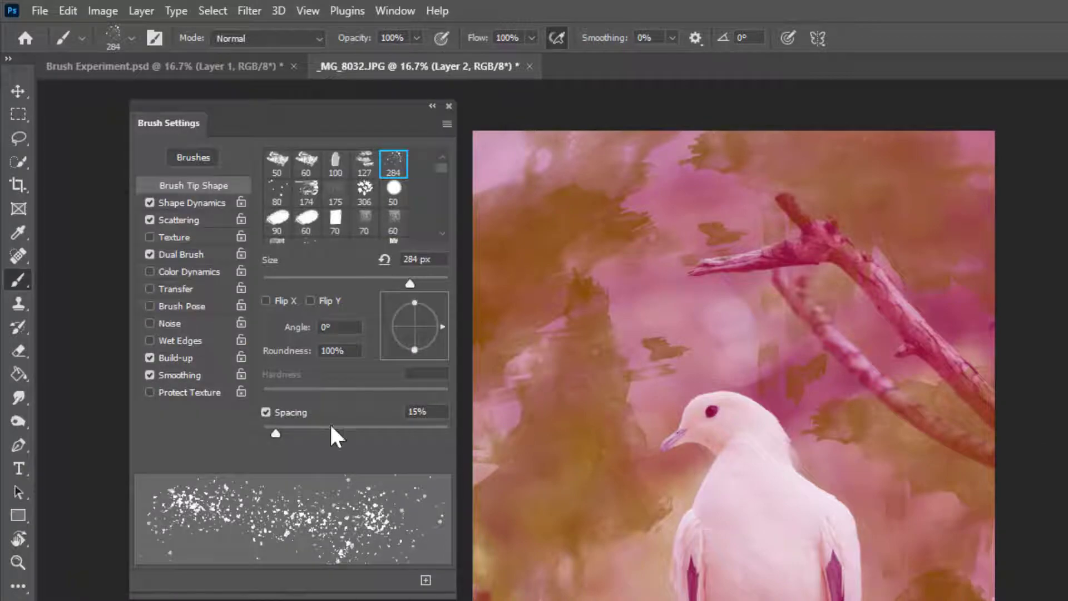
# - Enlarge the spatter brush to 5000 px
pyautogui.press(']')
pyautogui.press(']')
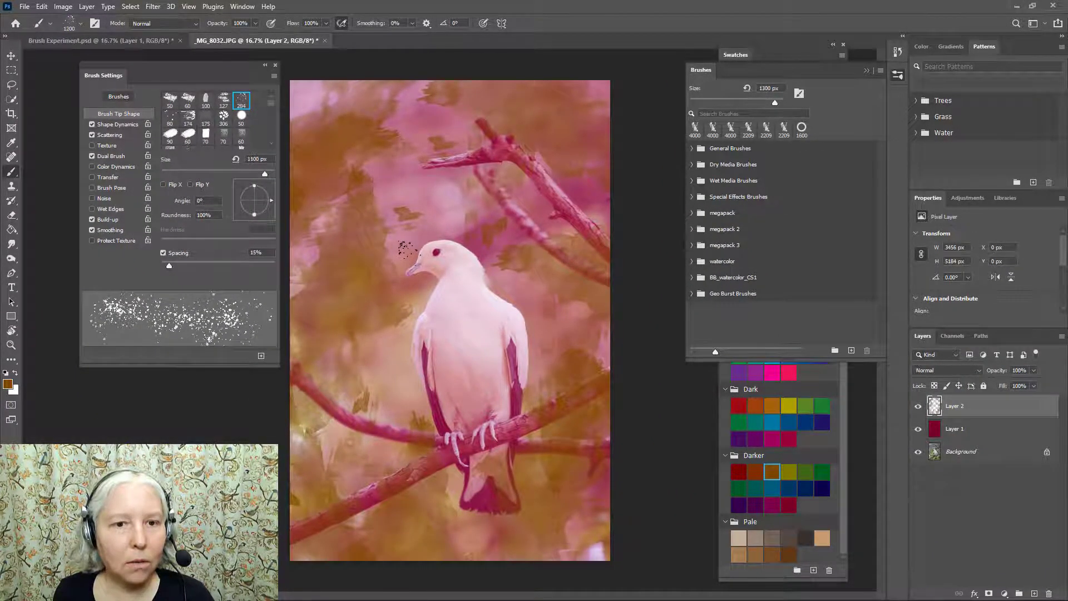
pyautogui.press(']')
pyautogui.press(']')
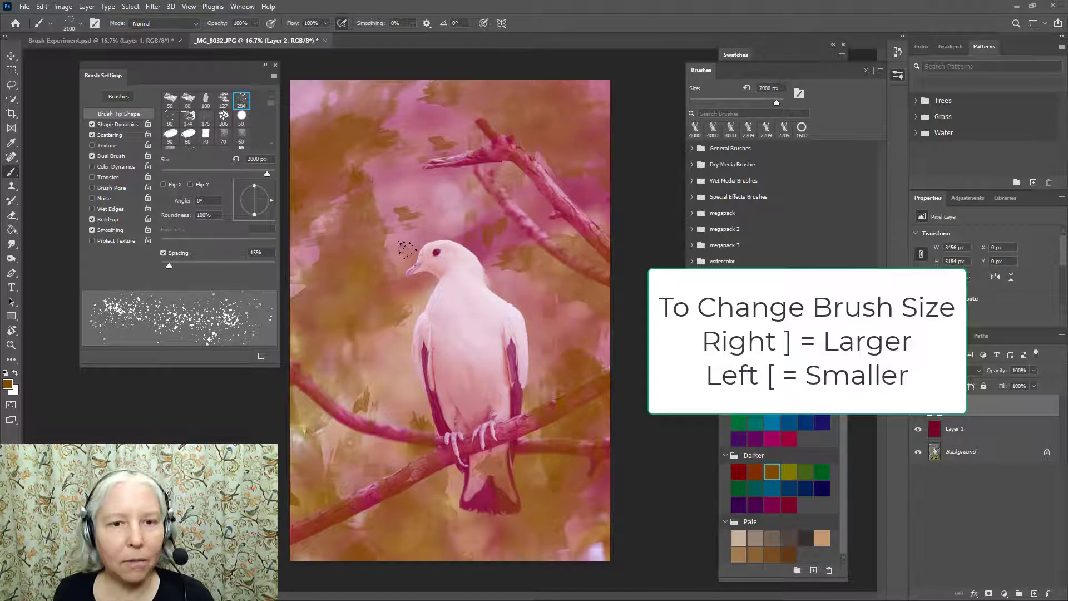
pyautogui.press(']')
pyautogui.press(']')
pyautogui.press(']')
pyautogui.press(']')
pyautogui.press(']')
pyautogui.press(']')
pyautogui.press(']')
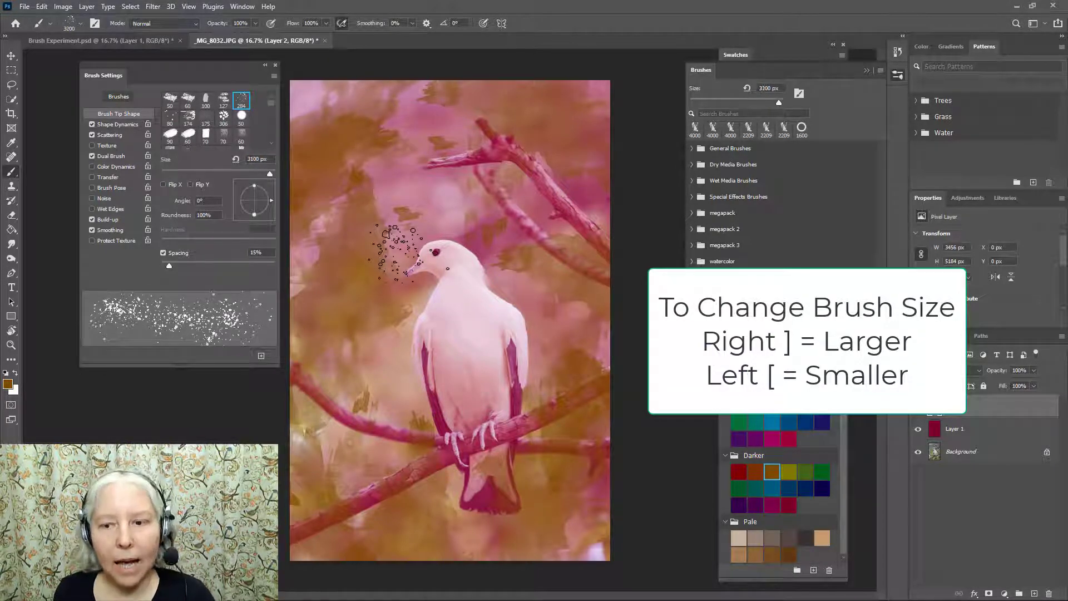
pyautogui.press(']')
pyautogui.press(']')
pyautogui.press(']')
pyautogui.press(']')
pyautogui.press(']')
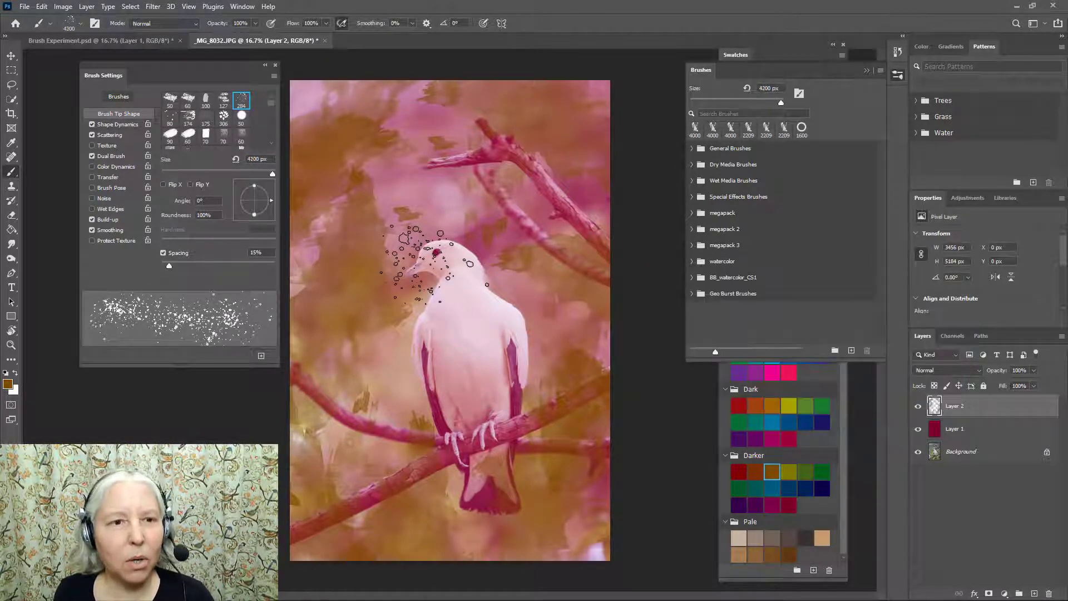
pyautogui.press(']')
pyautogui.press(']')
pyautogui.press(']')
pyautogui.press(']')
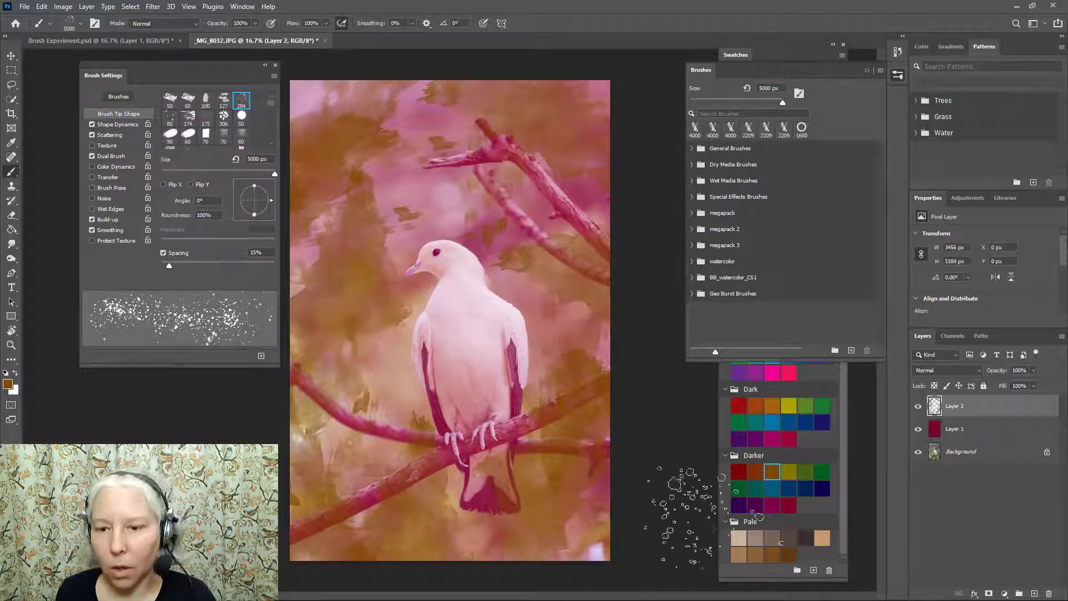
# - Spatter a dark blue from the Darker swatches on a new layer, covering the photo's top, lower half and upper-left corner
pyautogui.click(791, 488)
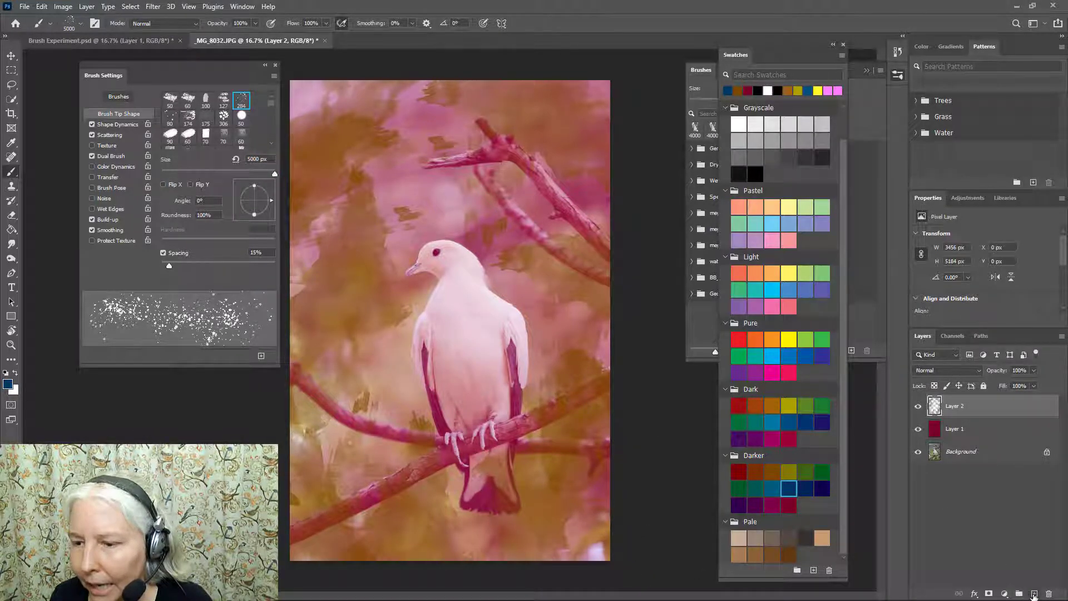
pyautogui.click(1035, 594)
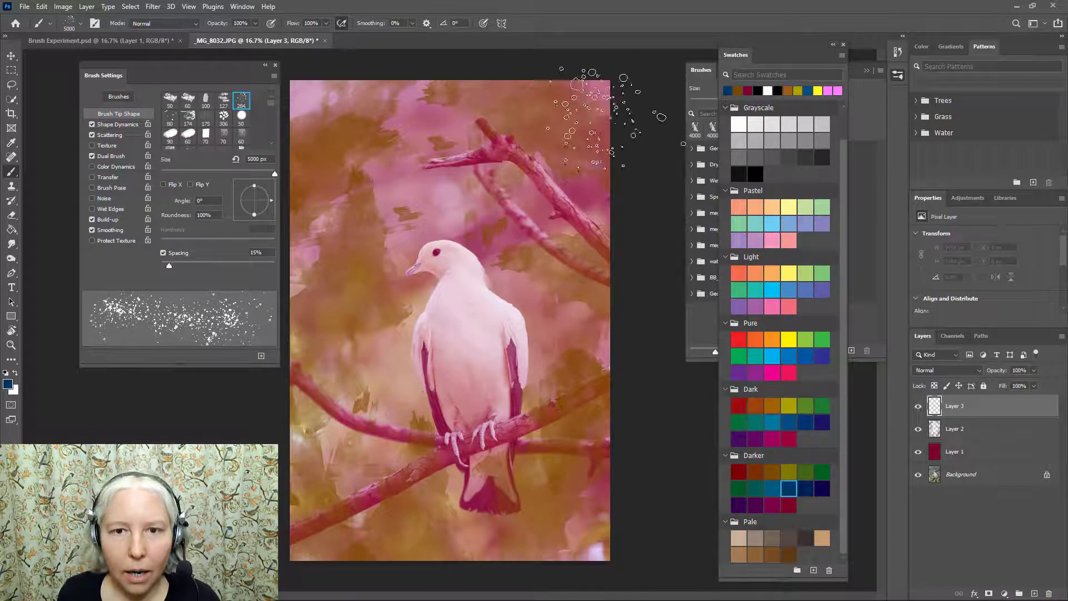
pyautogui.moveTo(573, 133); pyautogui.dragTo(489, 156)
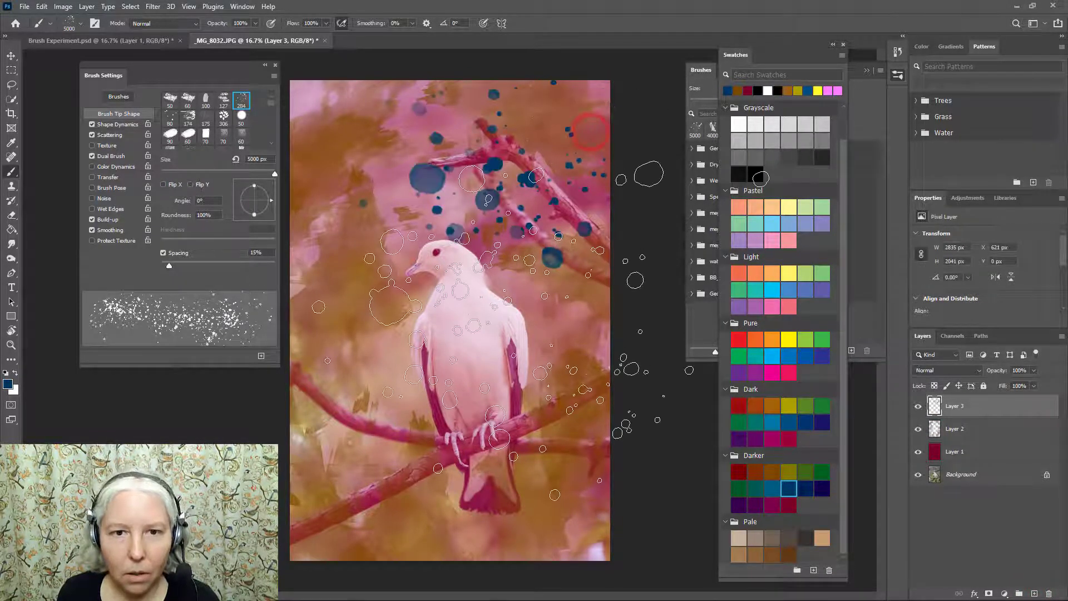
pyautogui.moveTo(390, 473)
pyautogui.mouseDown()
pyautogui.moveTo(346, 401)
pyautogui.moveTo(333, 423)
pyautogui.moveTo(390, 451)
pyautogui.mouseUp()
pyautogui.click(583, 549)
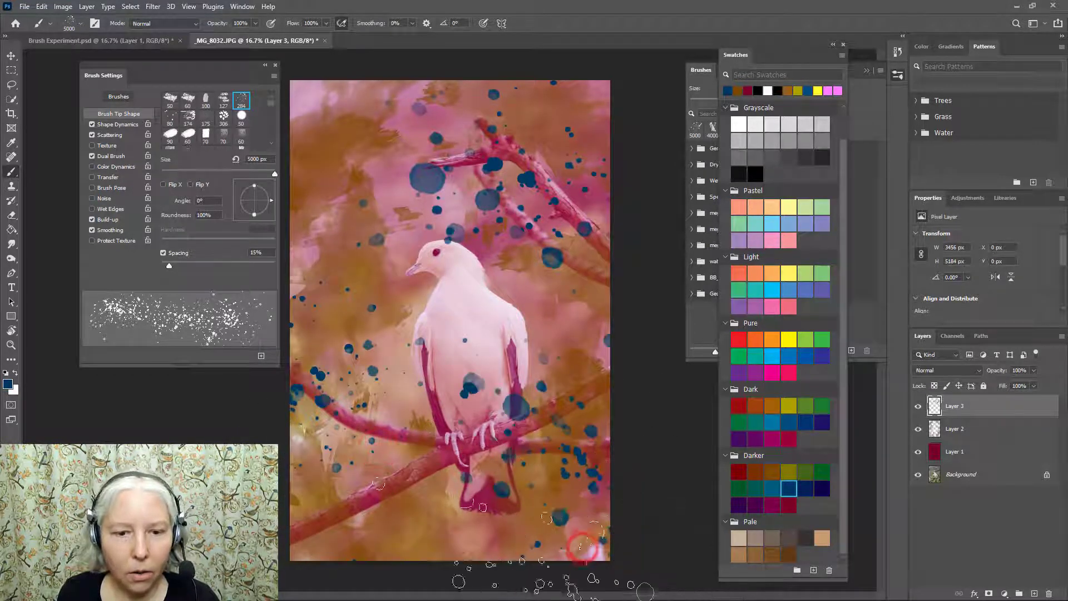
pyautogui.click(339, 574)
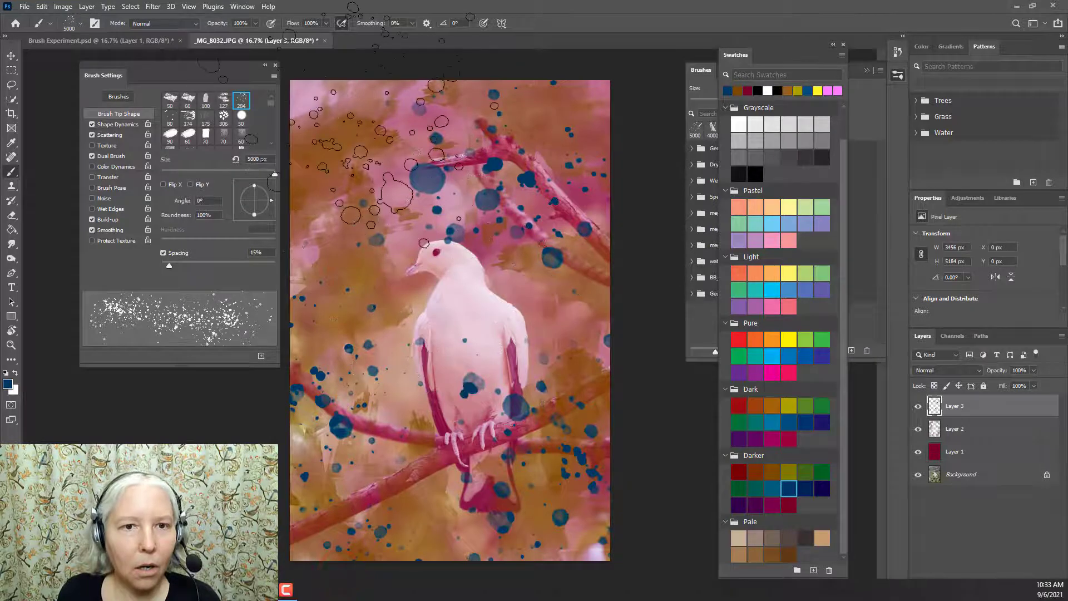
pyautogui.click(272, 157)
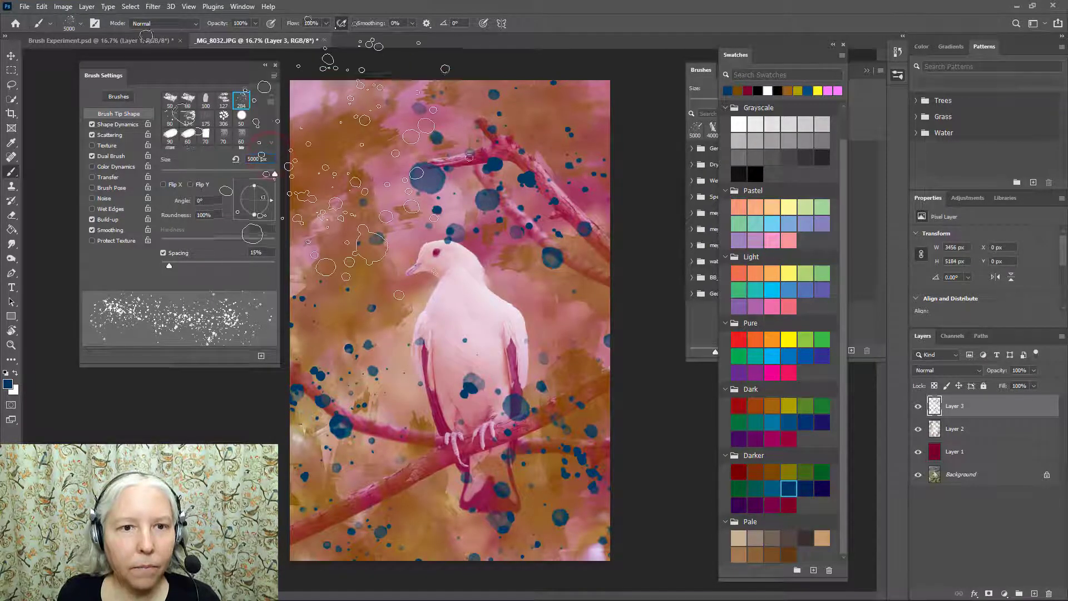
pyautogui.click(311, 150)
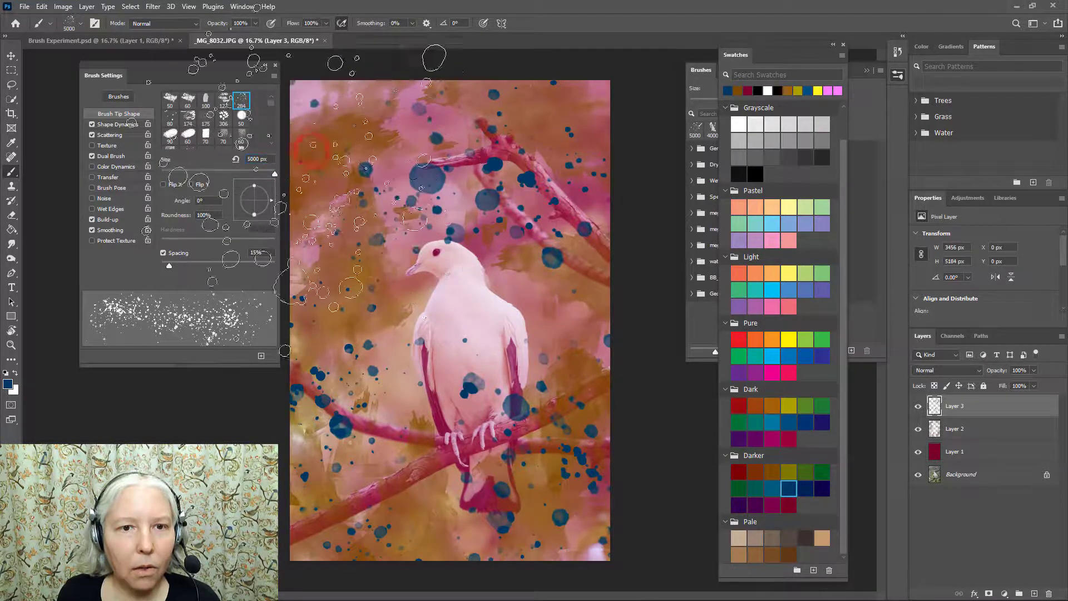
# - Switch to the Eraser tool and set its round brush tip to 0% hardness
pyautogui.click(634, 72)
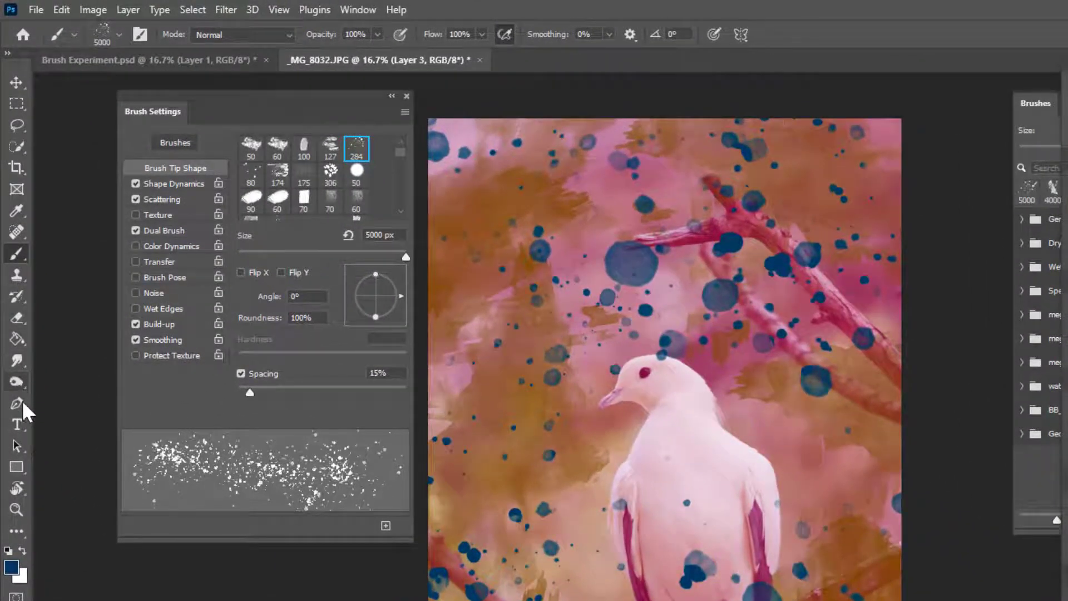
pyautogui.click(17, 317)
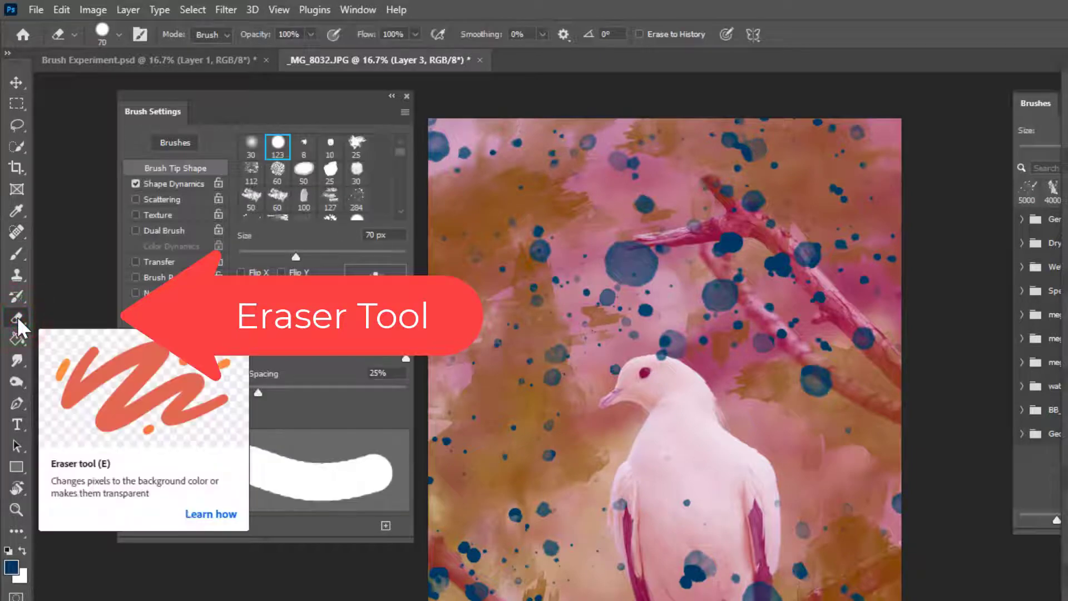
pyautogui.click(18, 317)
pyautogui.click(18, 317)
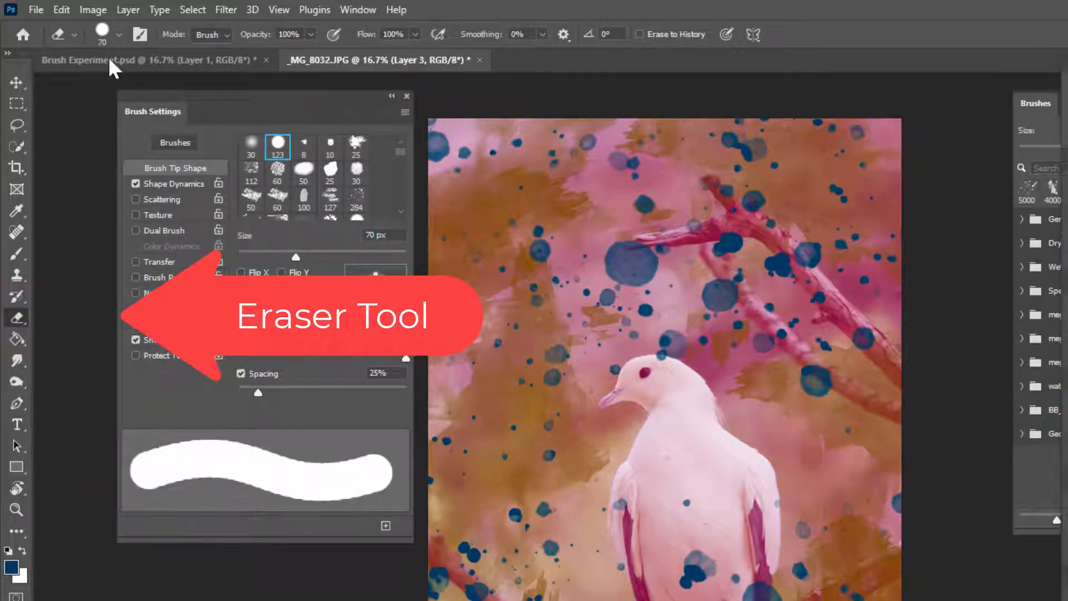
pyautogui.click(118, 31)
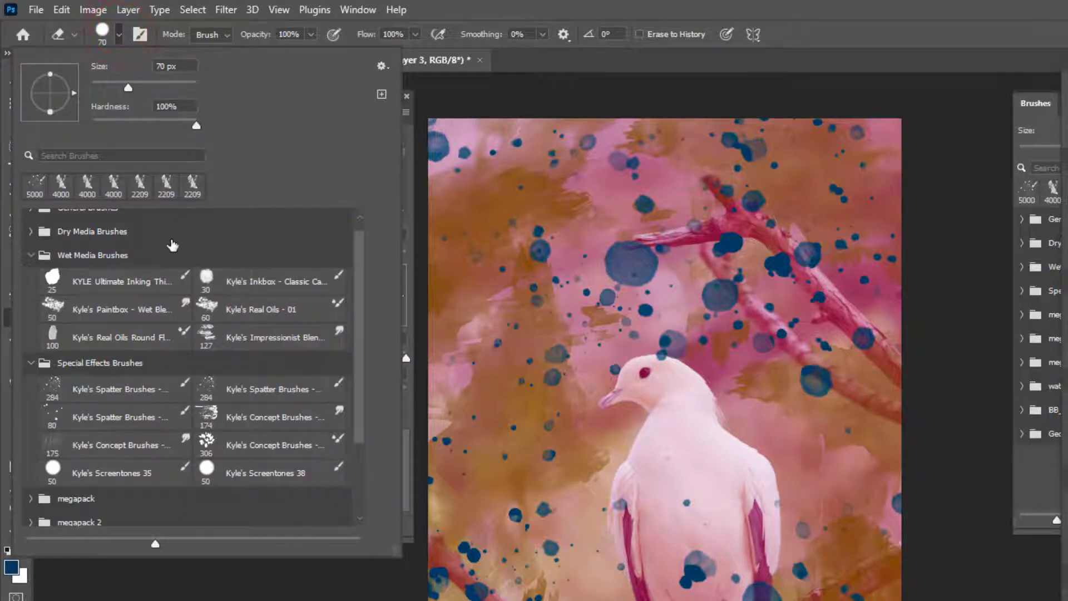
pyautogui.scroll(1, 173, 245)
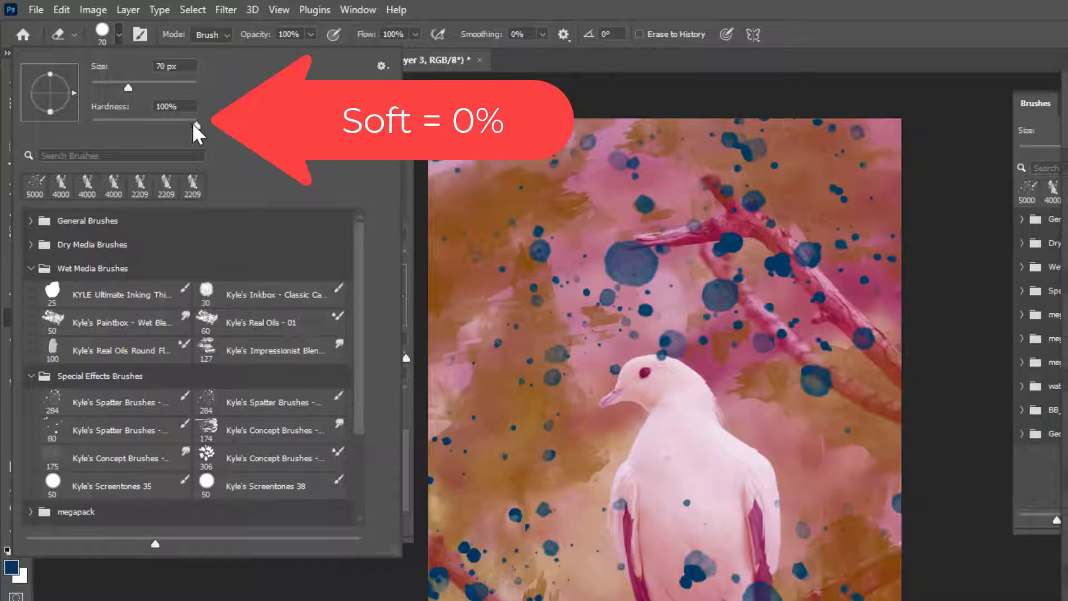
pyautogui.moveTo(197, 125); pyautogui.dragTo(55, 128)
pyautogui.press('Return')
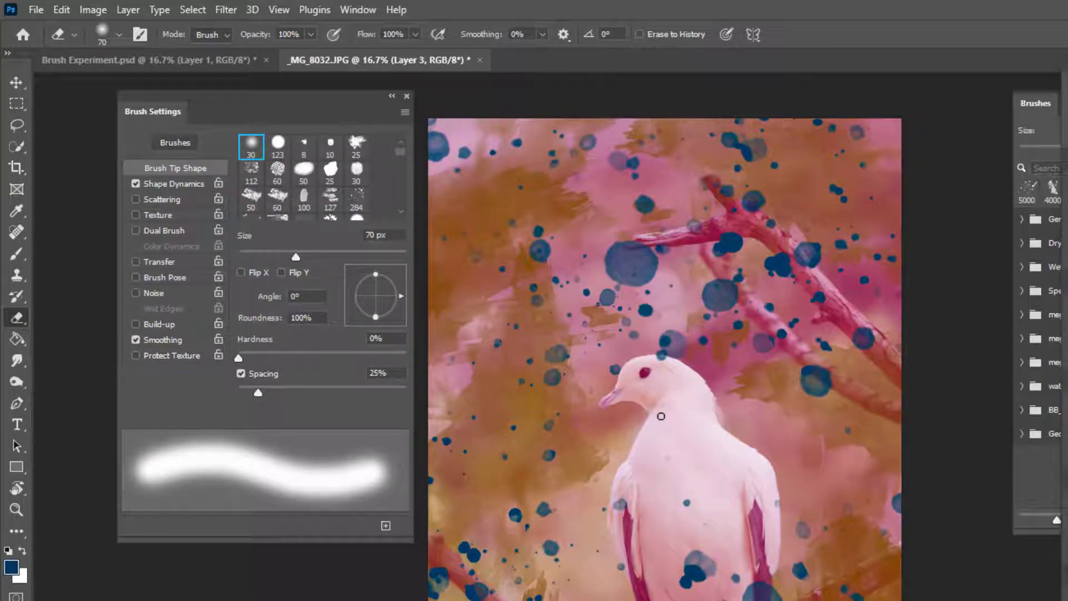
# - Enlarge the soft eraser tip to 600 px
pyautogui.press(']')
pyautogui.press(']')
pyautogui.press(']')
pyautogui.press(']')
pyautogui.press(']')
pyautogui.press(']')
pyautogui.press(']')
pyautogui.press(']')
pyautogui.press(']')
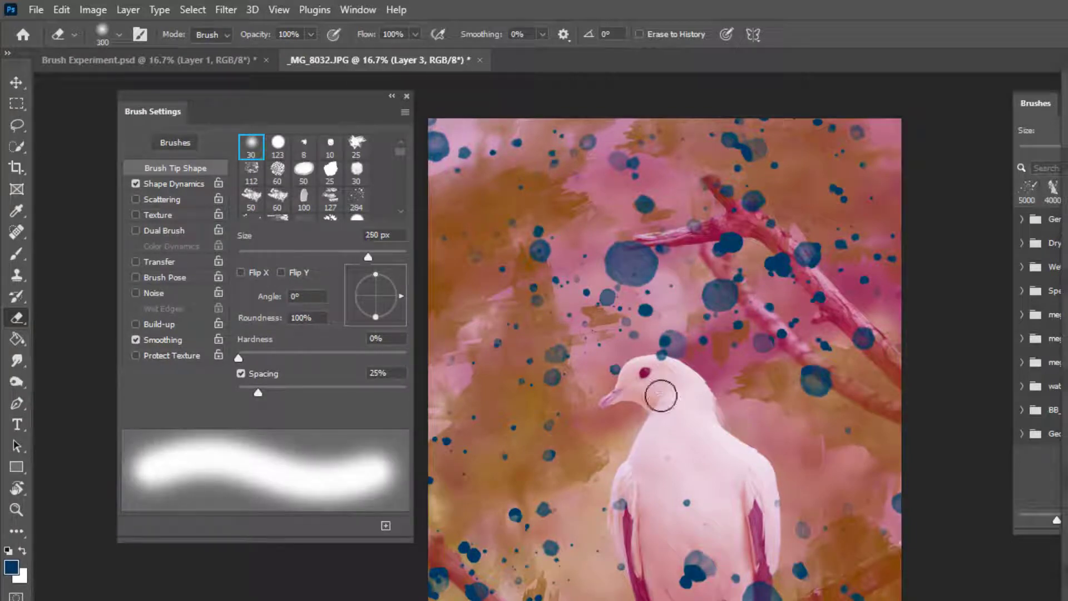
pyautogui.press(']')
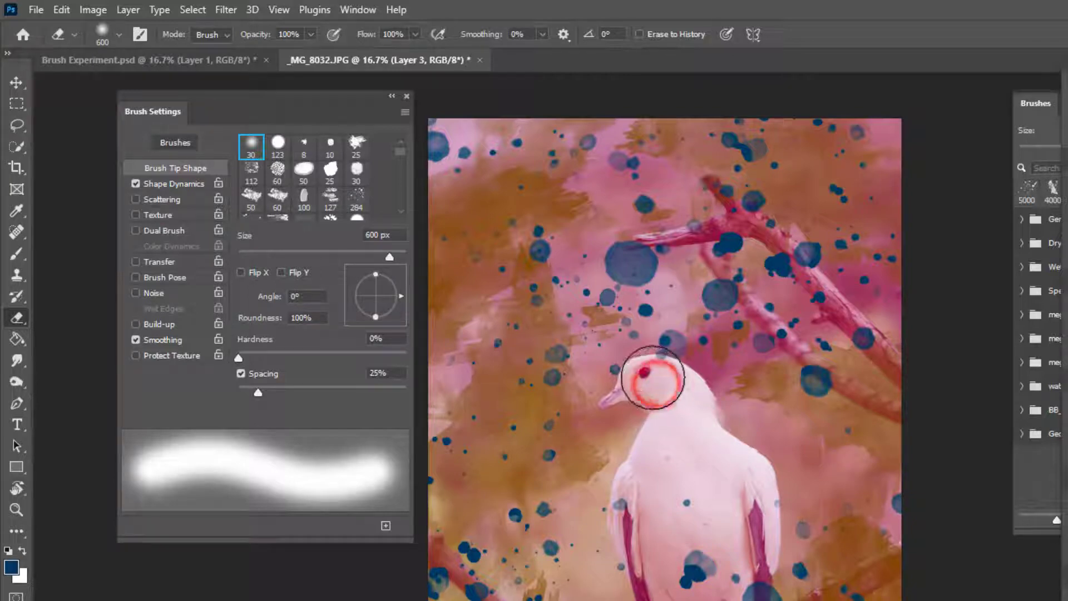
# - Erase the blue spatter dots covering the bird's head, chest and belly on the spatter layer
pyautogui.click(646, 374)
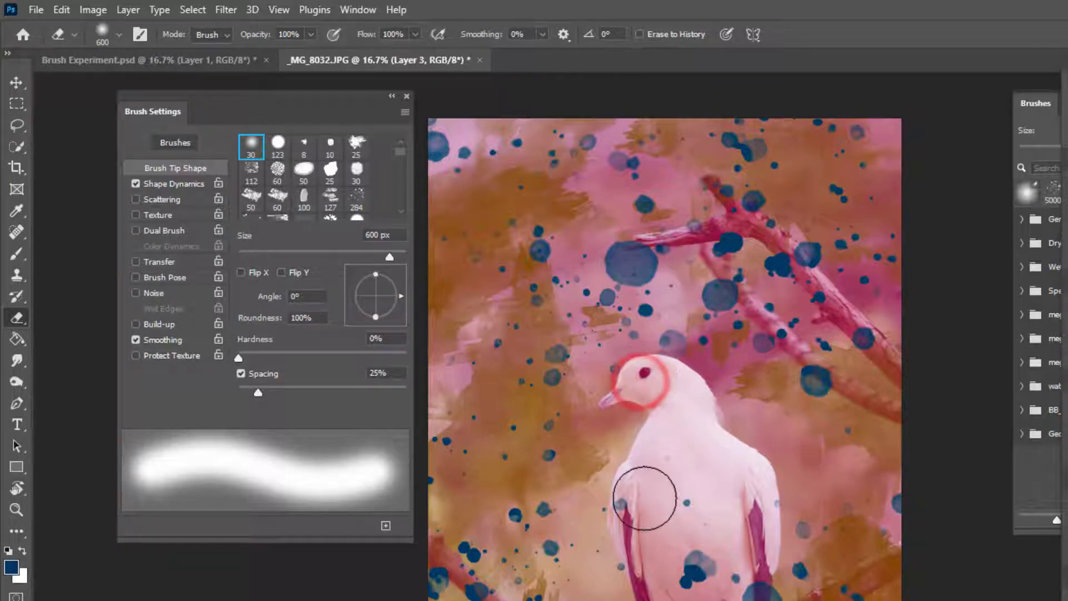
pyautogui.moveTo(687, 494)
pyautogui.mouseDown()
pyautogui.moveTo(694, 548)
pyautogui.moveTo(706, 553)
pyautogui.moveTo(679, 598)
pyautogui.mouseUp()
pyautogui.click(645, 487)
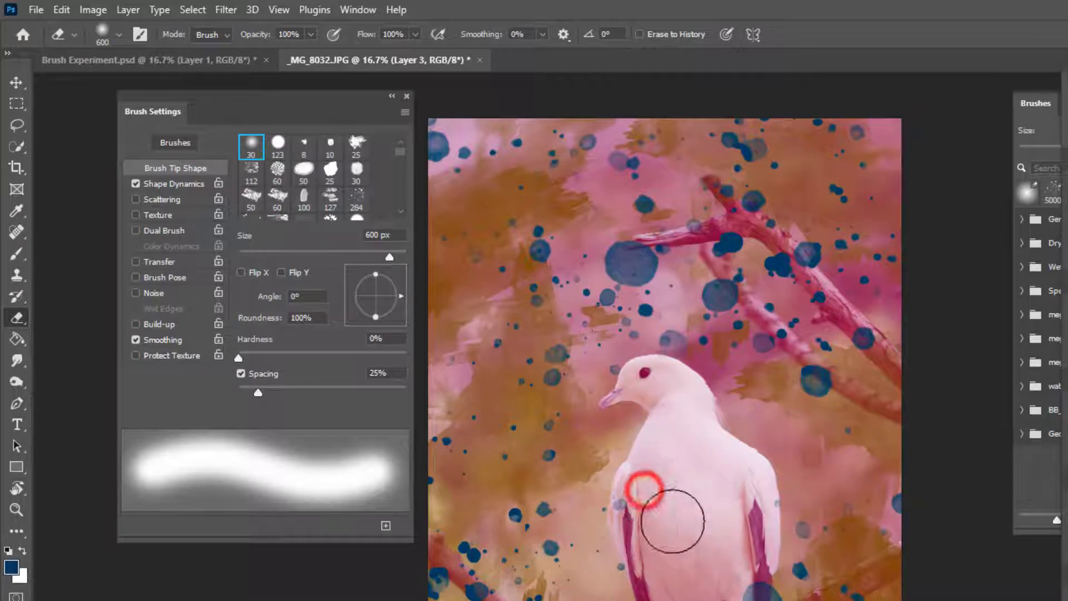
pyautogui.click(673, 522)
pyautogui.click(689, 570)
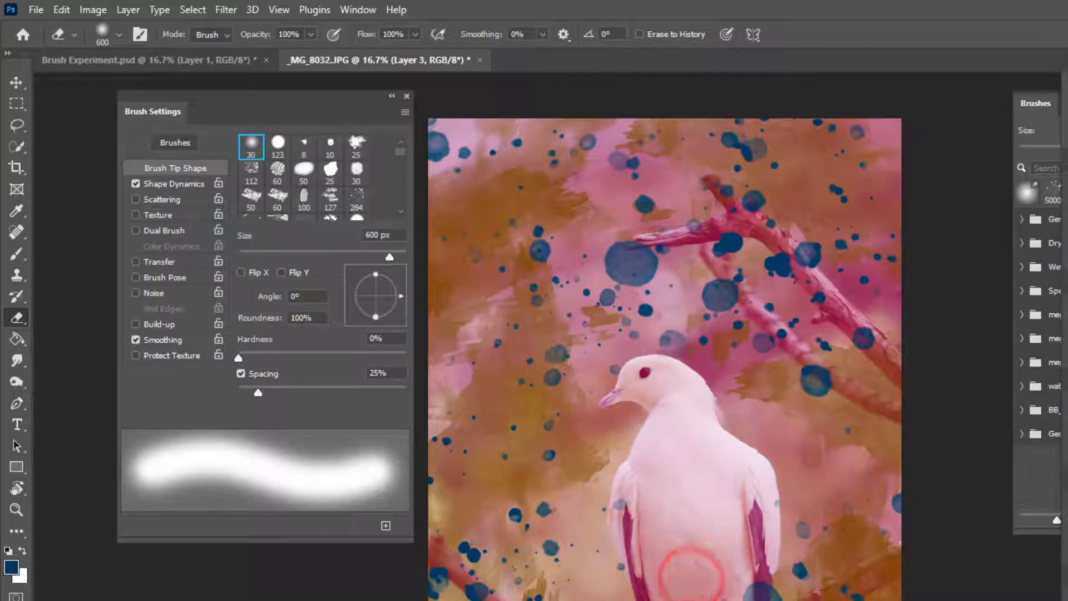
pyautogui.click(649, 458)
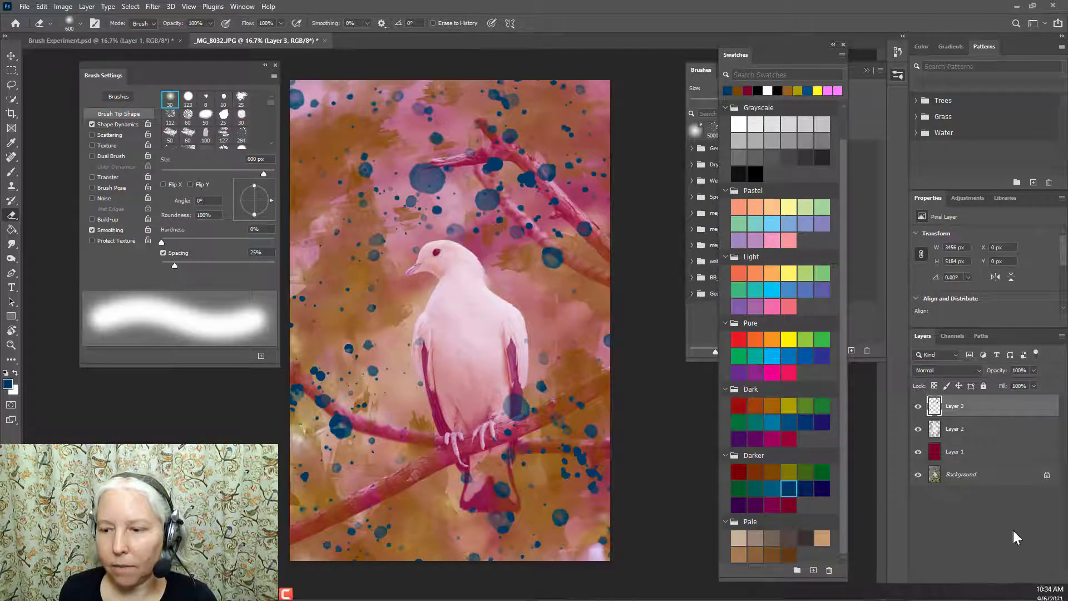
# - On a new layer, set up the 306 px Kyle's Concept brush from Special Effects Brushes with the dark crimson Darker swatch
pyautogui.click(1035, 593)
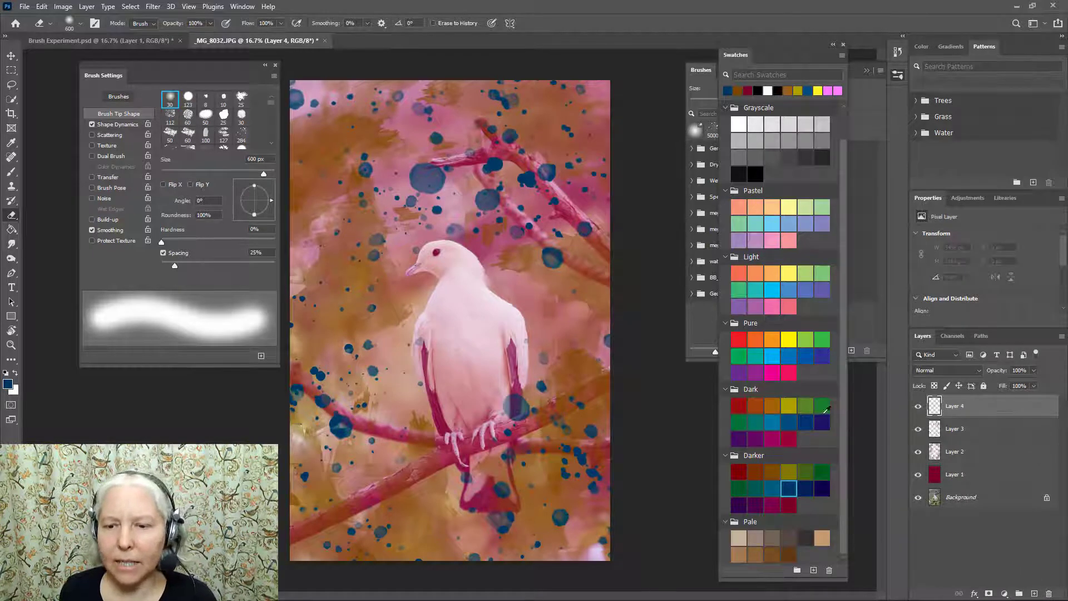
pyautogui.click(791, 504)
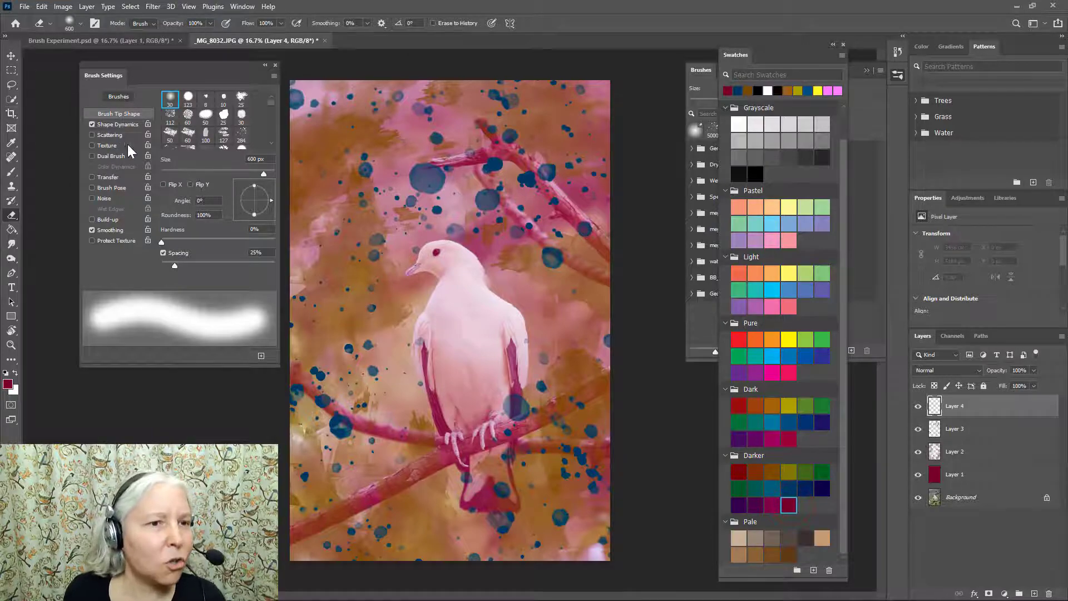
pyautogui.click(11, 171)
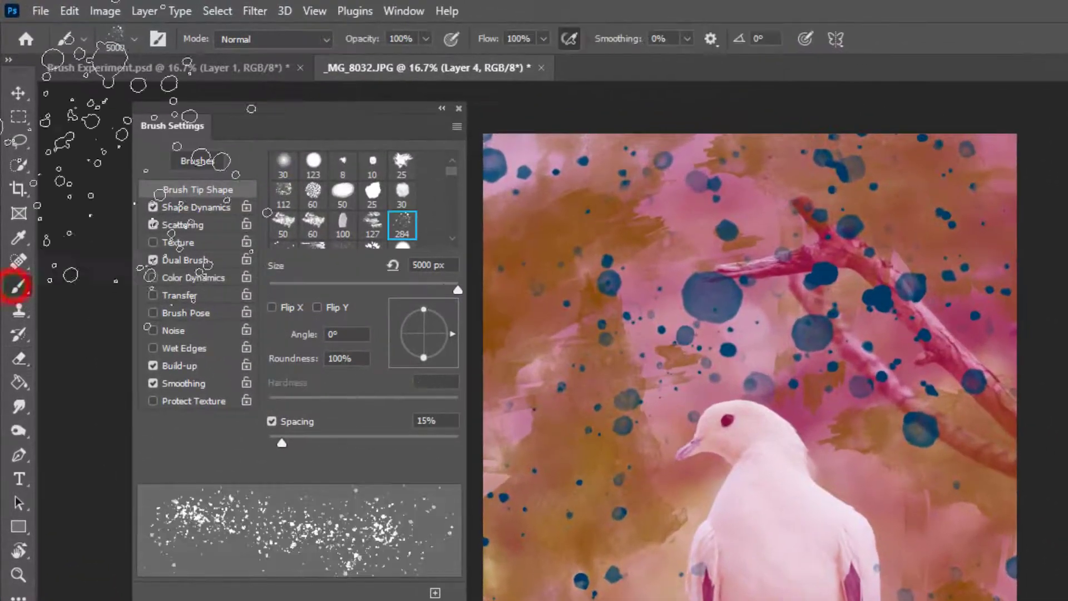
pyautogui.click(132, 39)
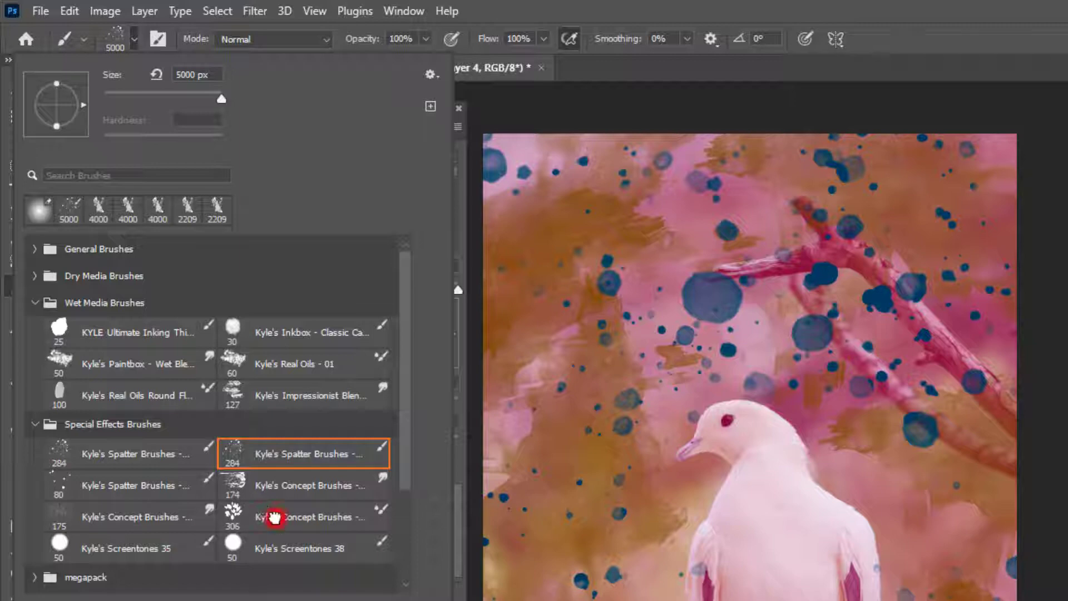
pyautogui.click(275, 517)
pyautogui.press('F5')
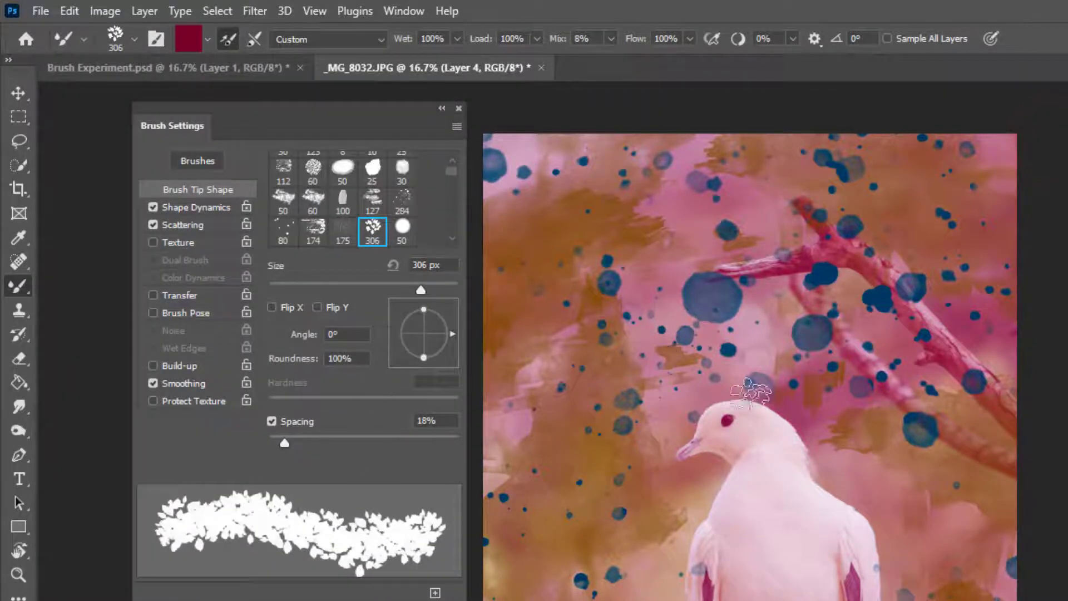
# - Enlarge the leaf-shaped Concept brush to 3700 px
pyautogui.press(']')
pyautogui.press(']')
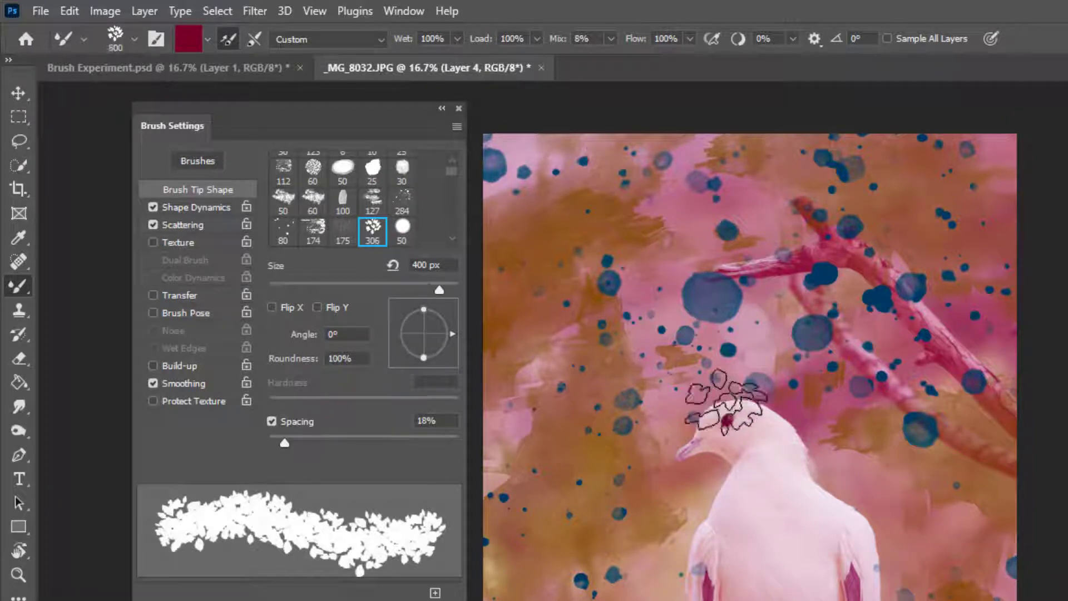
pyautogui.press(']')
pyautogui.press(']')
pyautogui.press(']')
pyautogui.press(']')
pyautogui.press(']')
pyautogui.press(']')
pyautogui.press(']')
pyautogui.press(']')
pyautogui.press(']')
pyautogui.press(']')
pyautogui.press(']')
pyautogui.press(']')
pyautogui.press(']')
pyautogui.press(']')
pyautogui.press(']')
pyautogui.press(']')
pyautogui.press(']')
pyautogui.press(']')
pyautogui.press(']')
pyautogui.press(']')
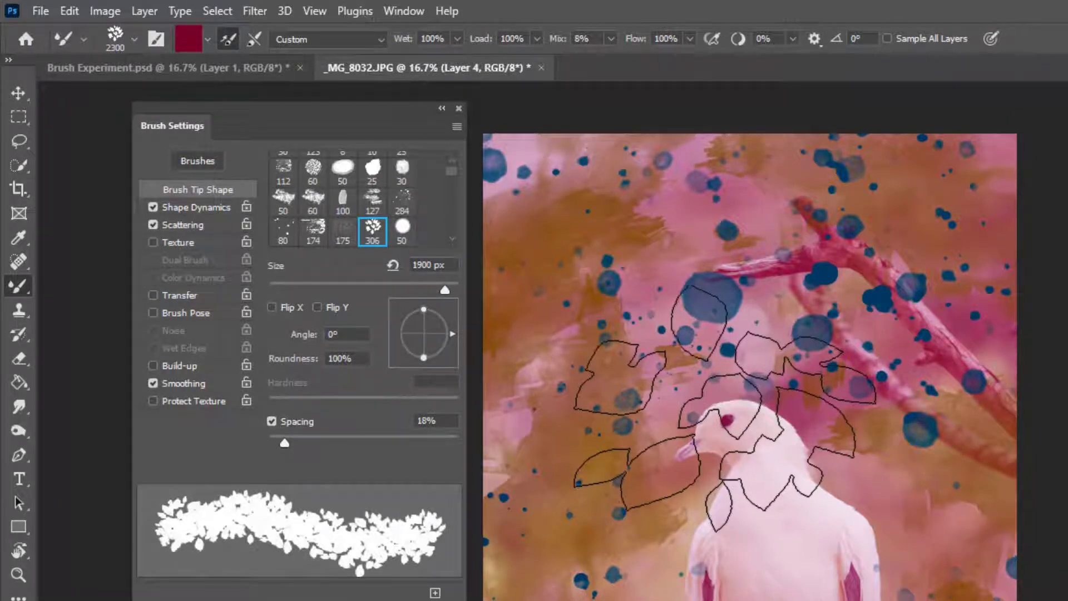
pyautogui.press(']')
pyautogui.press(']')
pyautogui.press(']')
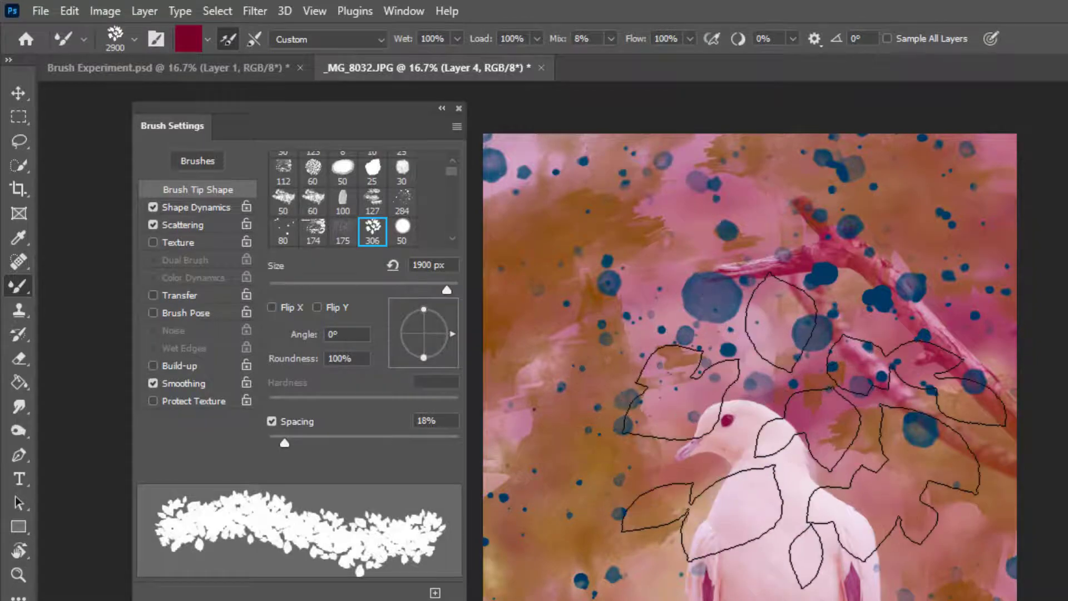
pyautogui.press(']')
pyautogui.press(']')
pyautogui.press(']')
pyautogui.press(']')
pyautogui.press(']')
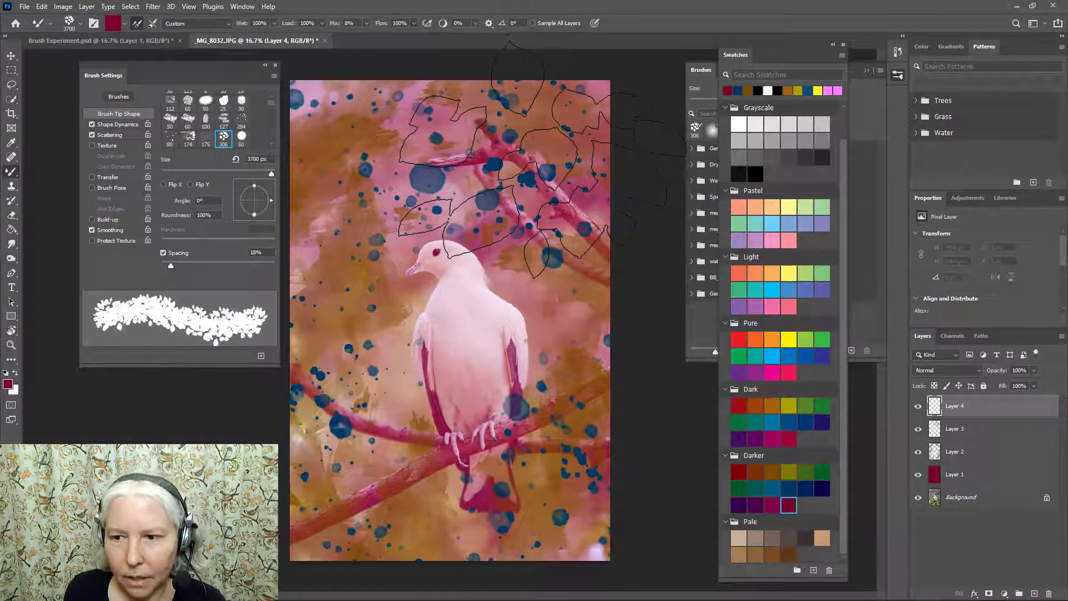
pyautogui.press(']')
pyautogui.press(']')
# - Stamp dark crimson leaves over the photo's upper-right area, its left side and the lower part below the bird
pyautogui.click(539, 157)
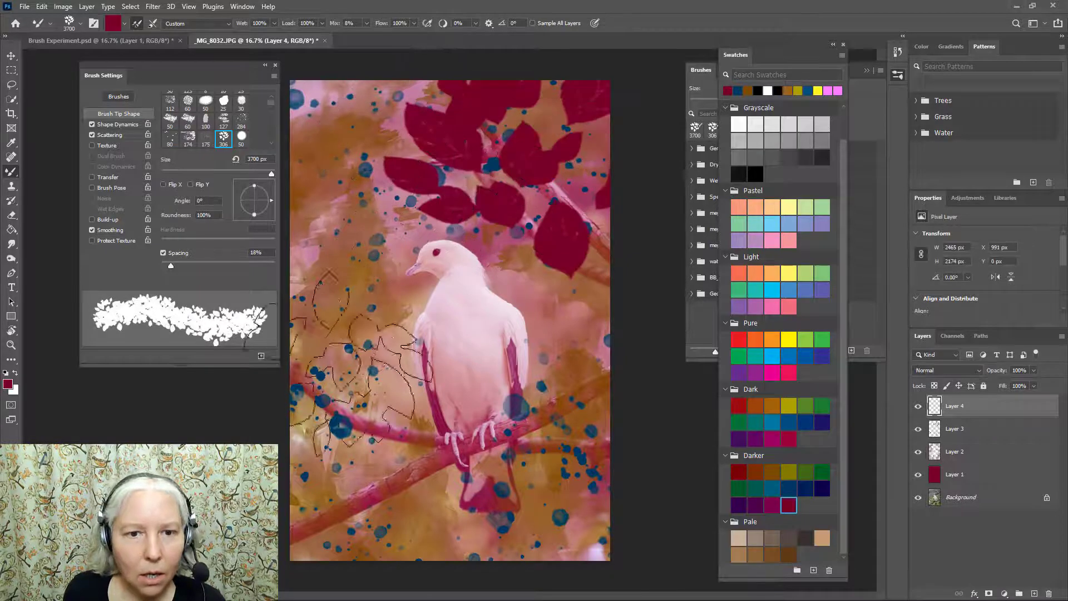
pyautogui.click(345, 344)
pyautogui.click(487, 501)
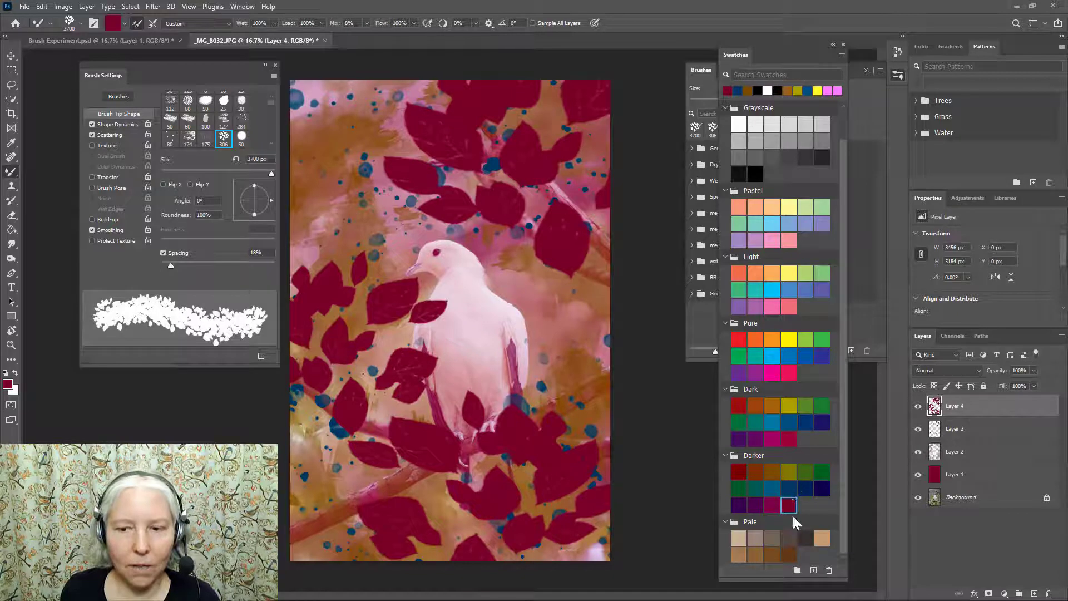
# - Change the foreground color to the brighter pink-red b71b5a
pyautogui.click(8, 384)
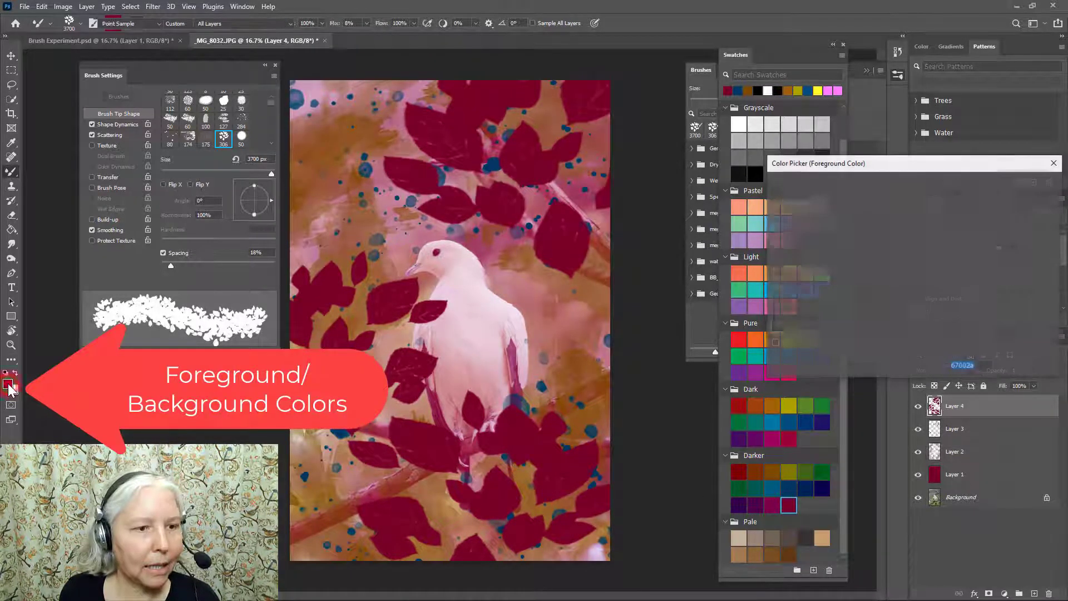
pyautogui.moveTo(880, 168); pyautogui.dragTo(734, 157)
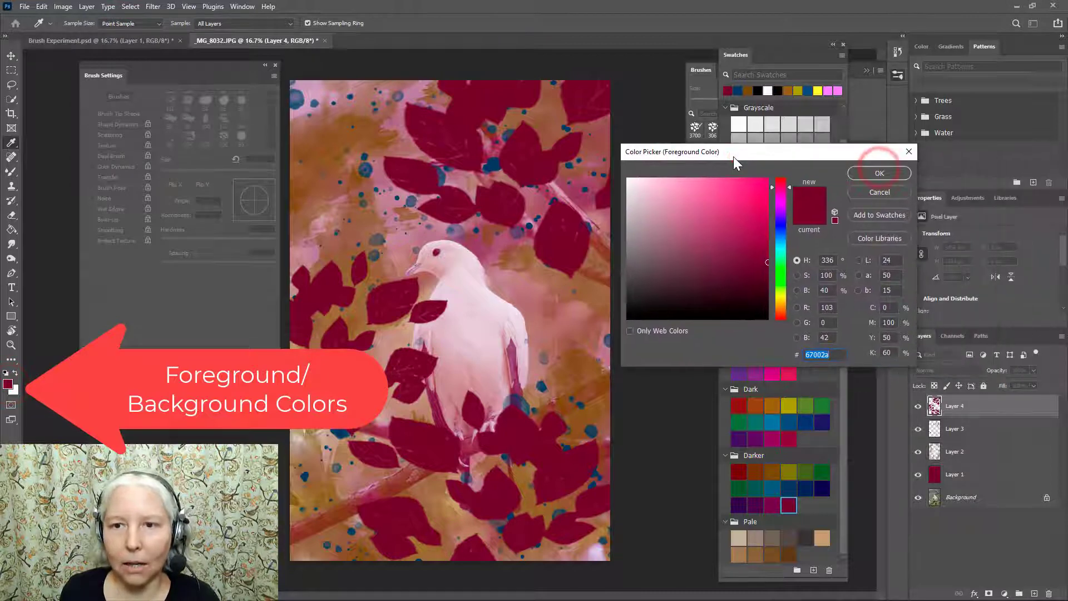
pyautogui.click(734, 203)
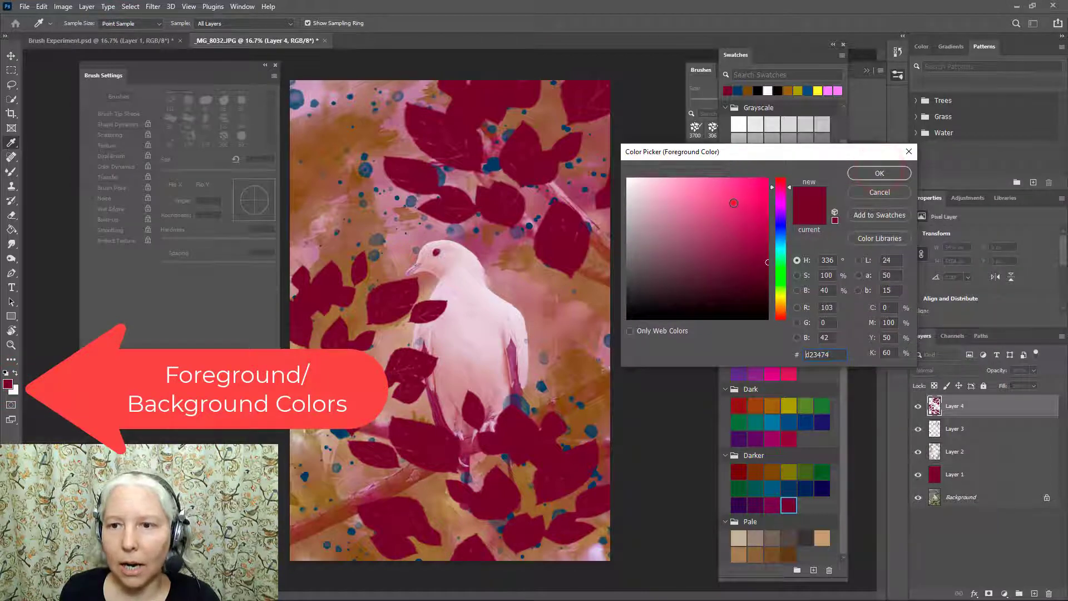
pyautogui.click(740, 232)
pyautogui.click(754, 212)
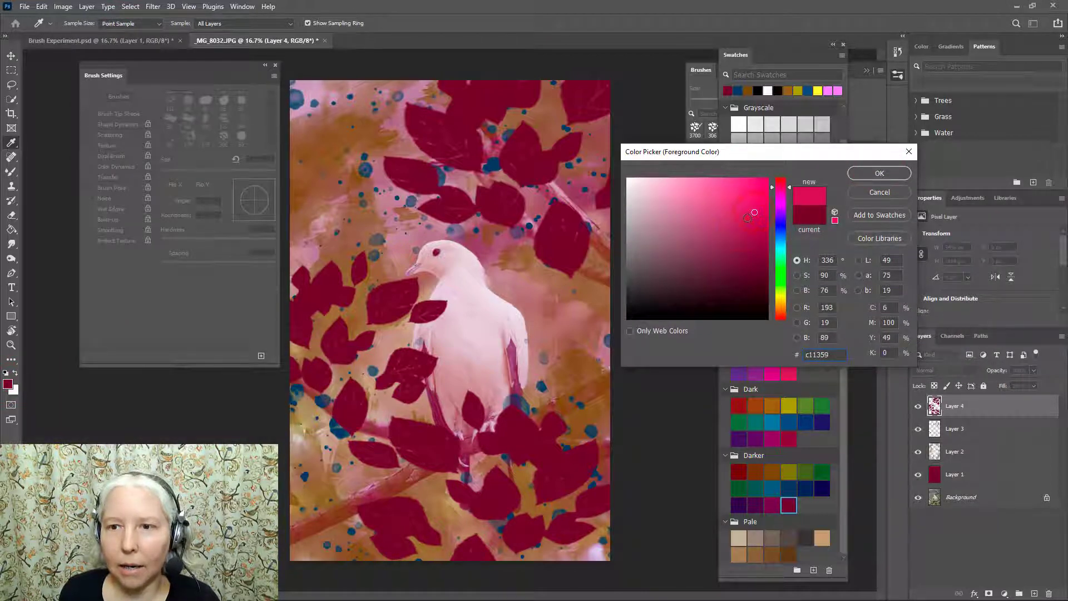
pyautogui.click(748, 218)
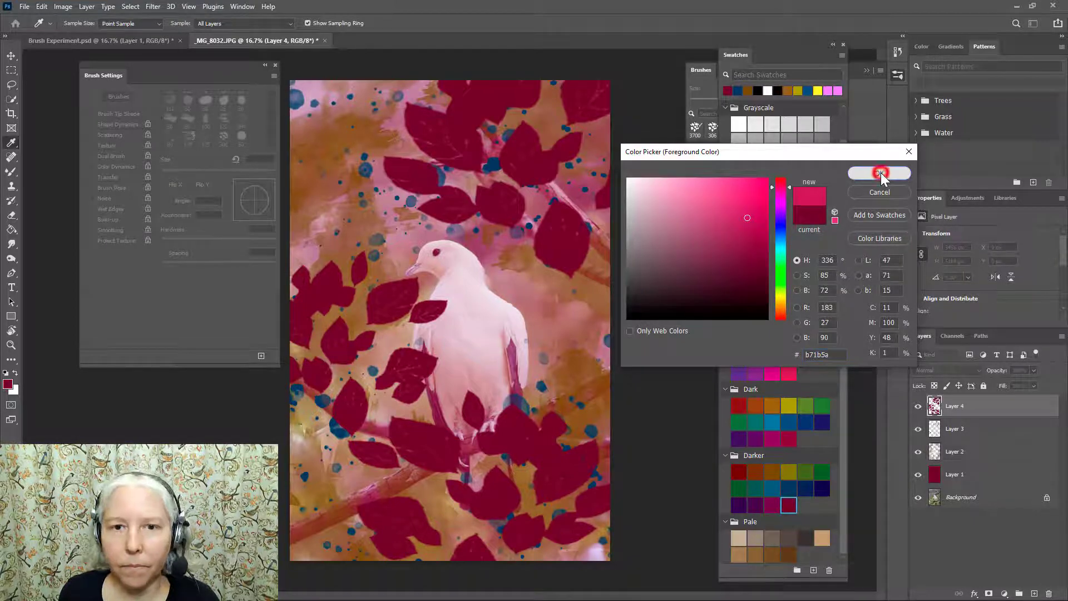
pyautogui.click(879, 173)
pyautogui.press('b')
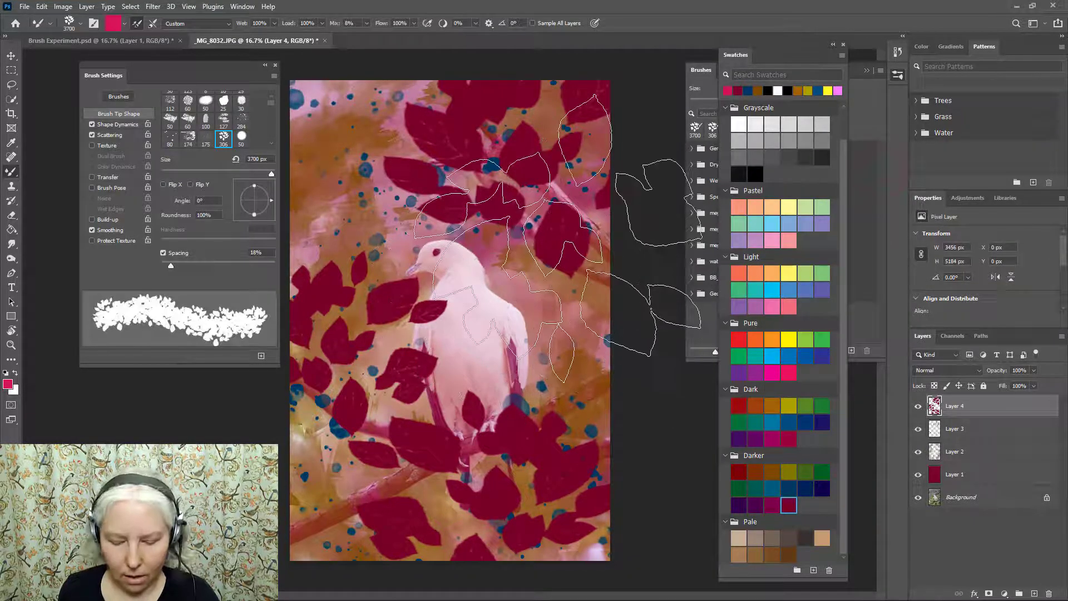
# - Reduce the leaf brush to 2900 px
pyautogui.press('[')
pyautogui.press('[')
pyautogui.press('[')
pyautogui.press('[')
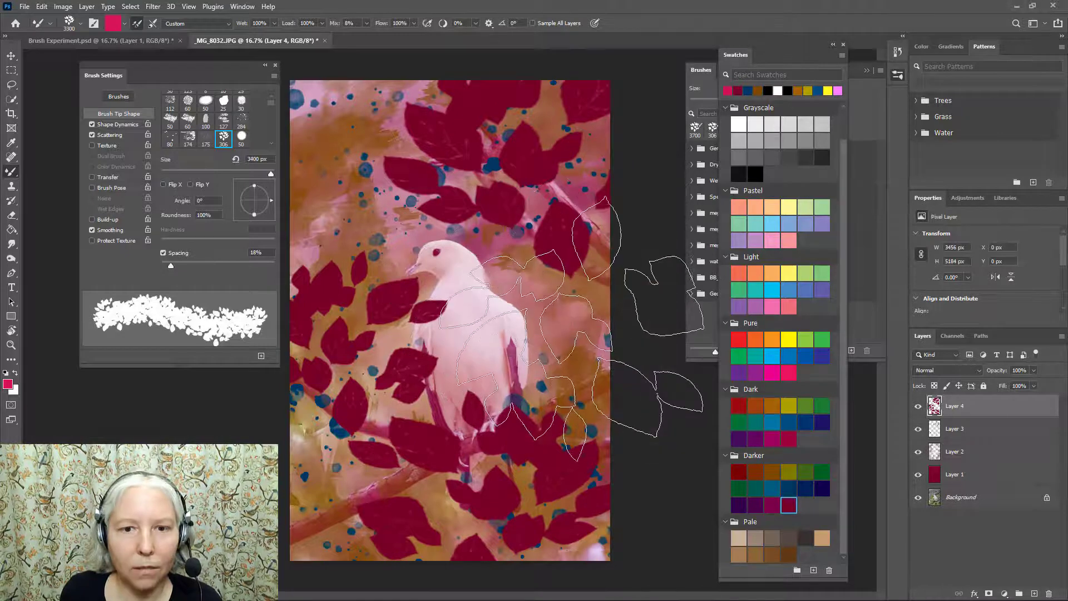
pyautogui.press('[')
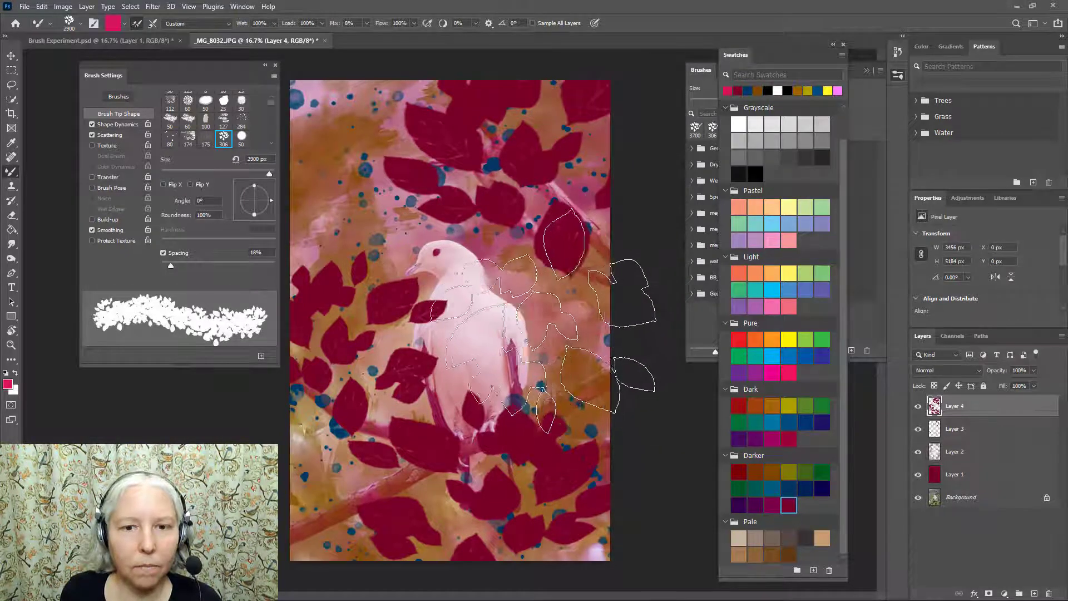
# - Stamp pink-red leaves over the photo's right side, upper-left corner, lower area and beside the bird's head
pyautogui.click(556, 314)
pyautogui.moveTo(336, 135)
pyautogui.mouseDown()
pyautogui.moveTo(332, 472)
pyautogui.moveTo(401, 518)
pyautogui.moveTo(551, 495)
pyautogui.moveTo(576, 526)
pyautogui.mouseUp()
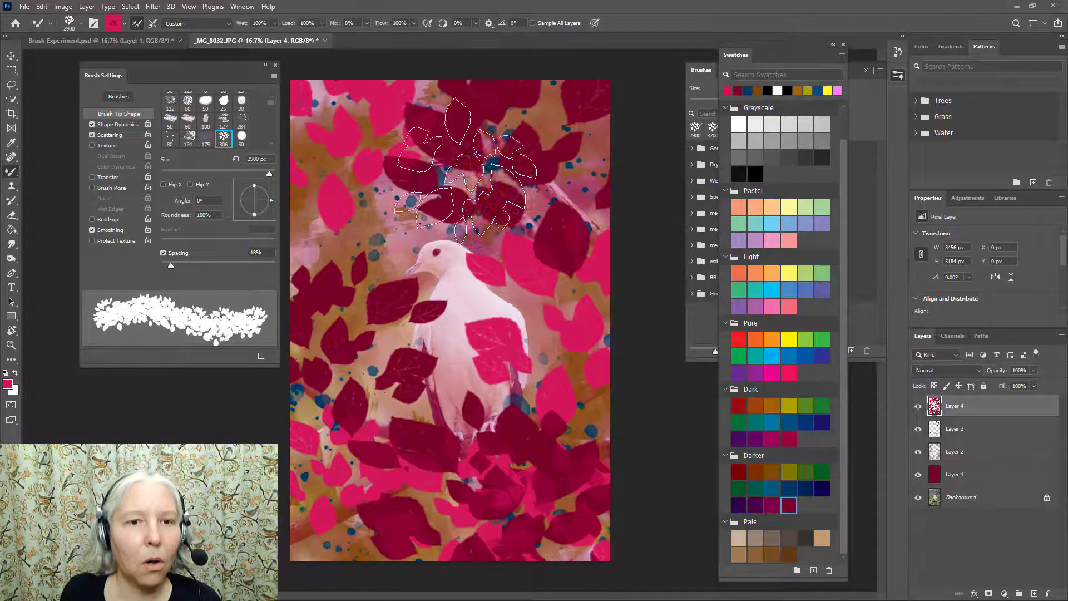
pyautogui.click(384, 220)
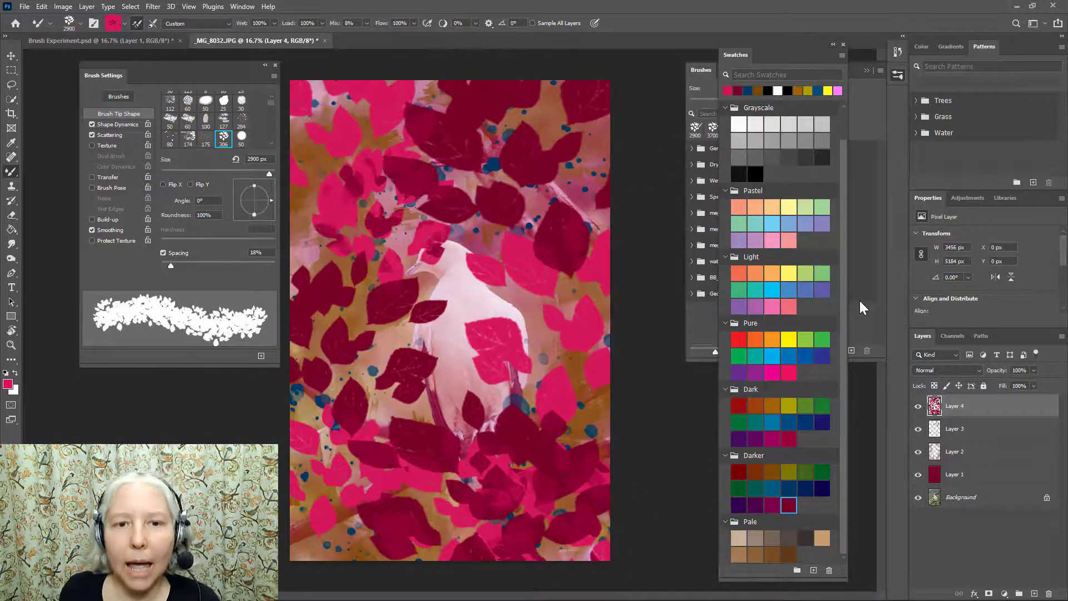
# - Change the foreground color to the lighter pink e96e9f
pyautogui.click(7, 384)
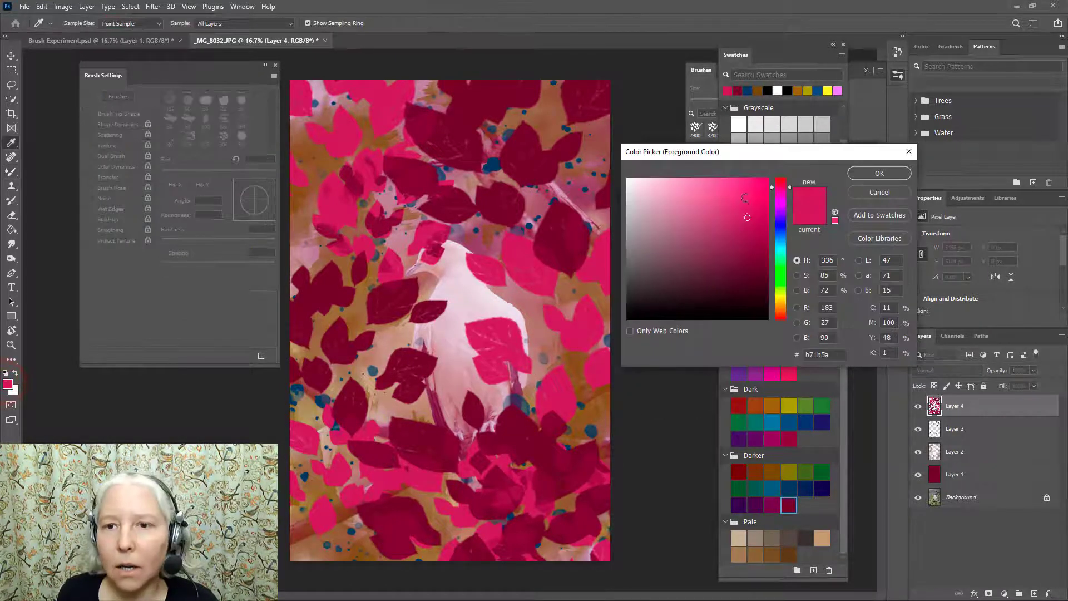
pyautogui.click(712, 204)
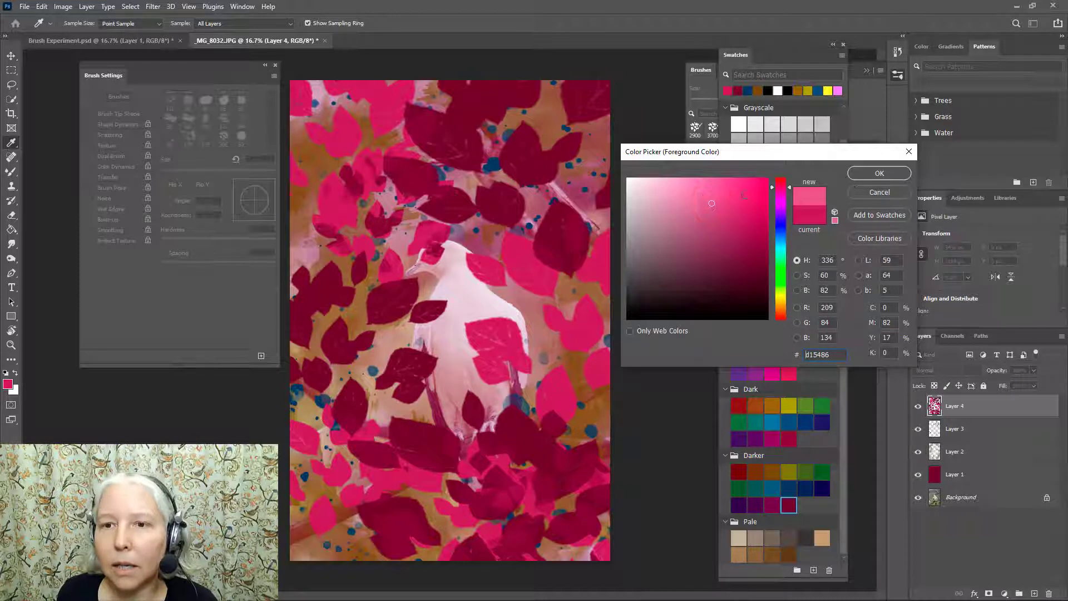
pyautogui.click(702, 190)
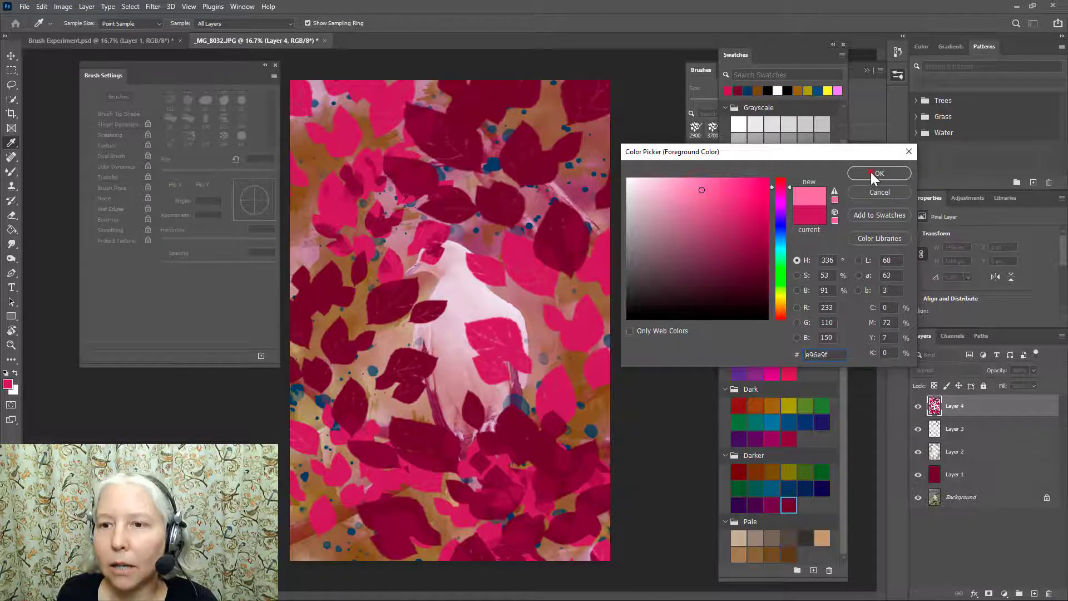
pyautogui.click(870, 172)
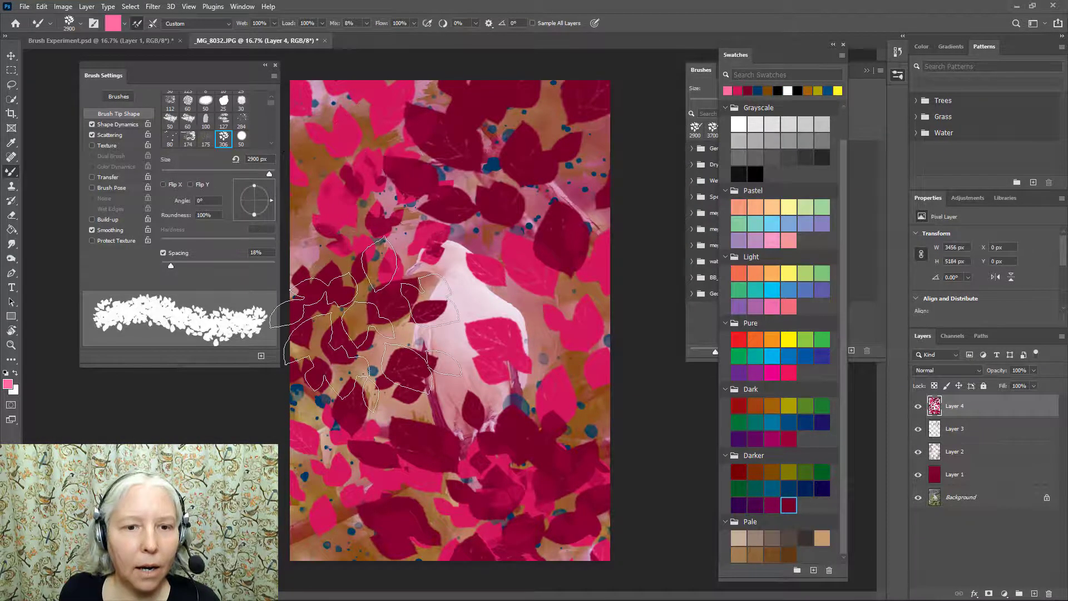
# - Stamp light pink leaves on Layer 4 over the bird, the photo's upper-left corner, left edge, lower-left area and right side
pyautogui.moveTo(404, 315)
pyautogui.mouseDown()
pyautogui.moveTo(443, 317)
pyautogui.moveTo(412, 334)
pyautogui.moveTo(368, 434)
pyautogui.mouseUp()
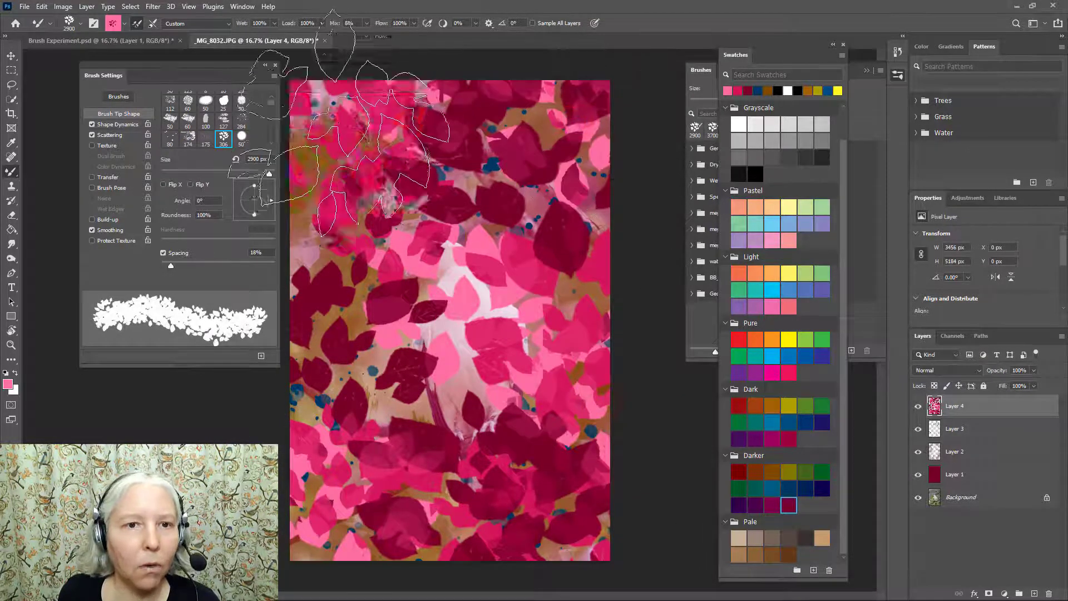
pyautogui.click(334, 162)
pyautogui.click(293, 291)
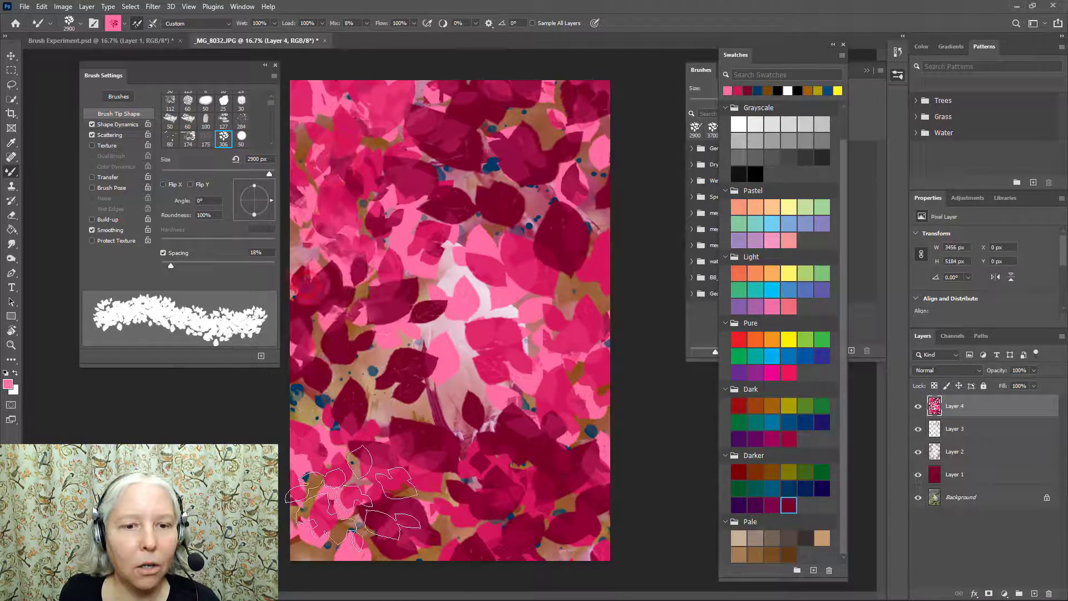
pyautogui.click(355, 494)
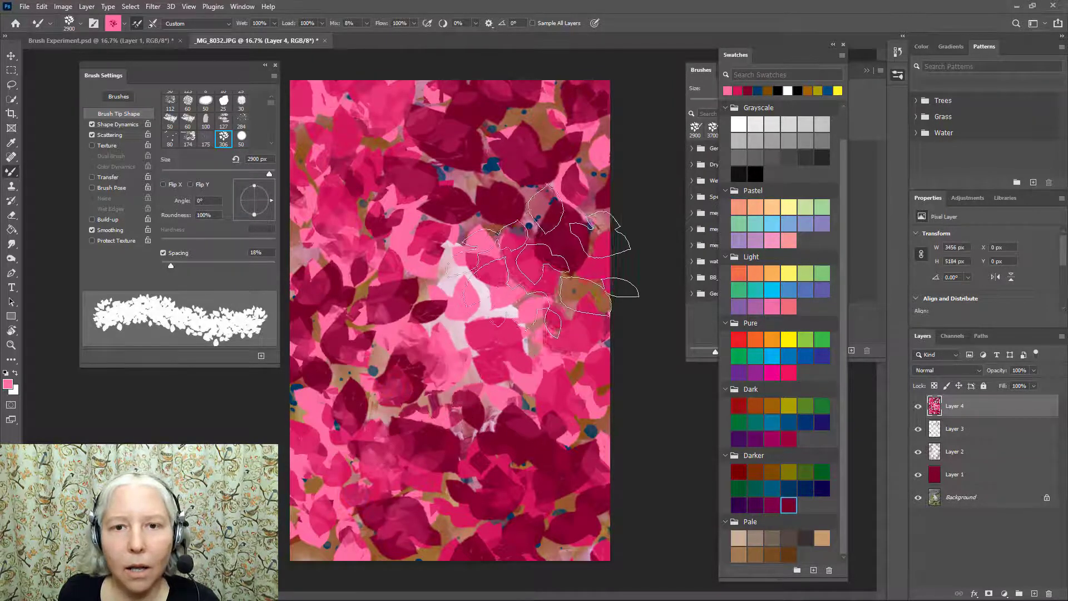
pyautogui.click(551, 233)
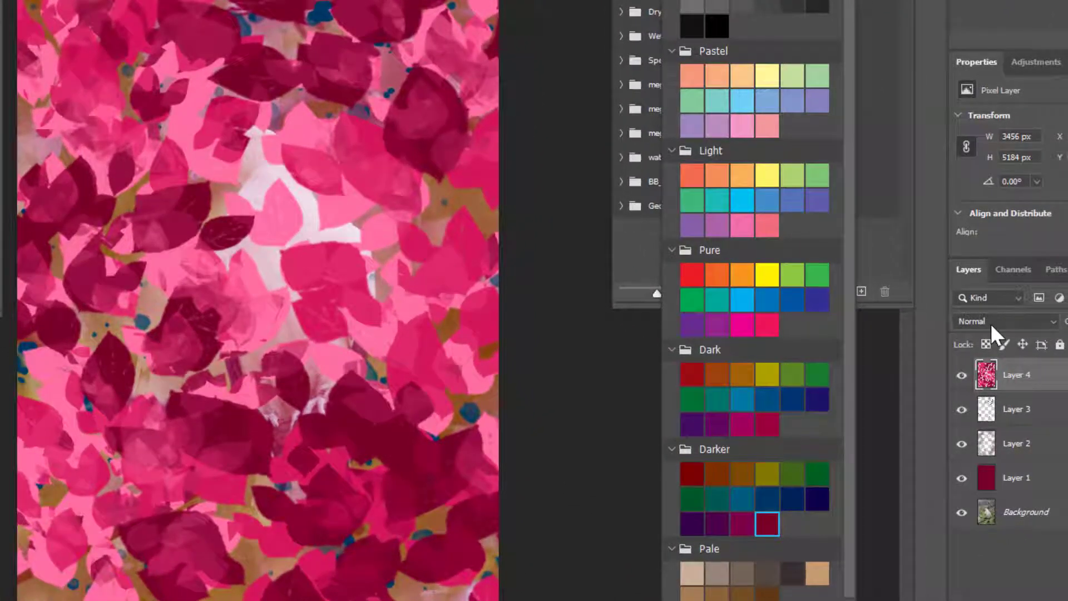
# - Compare blend modes on Layer 4, from Dissolve through the darken, lighten and contrast modes, and settle on Pin Light
pyautogui.click(992, 324)
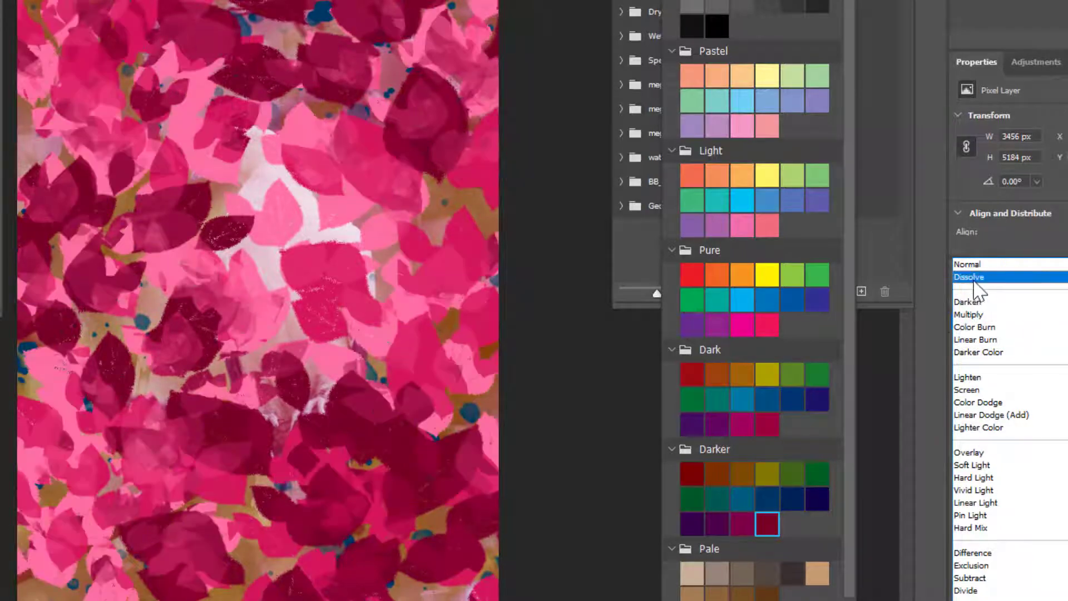
pyautogui.click(974, 279)
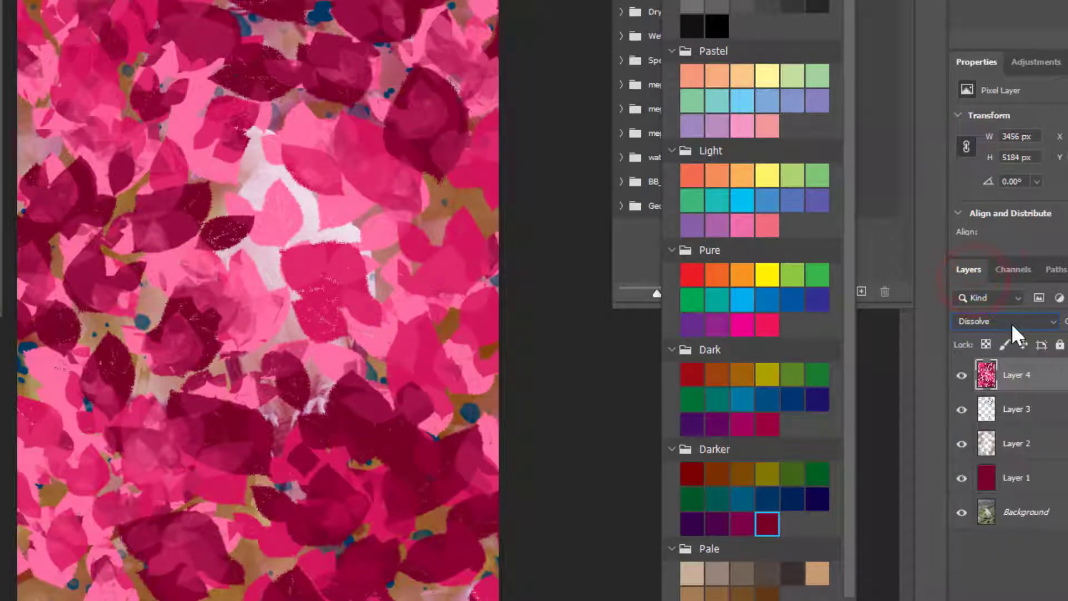
pyautogui.press('Down')
pyautogui.press('Down')
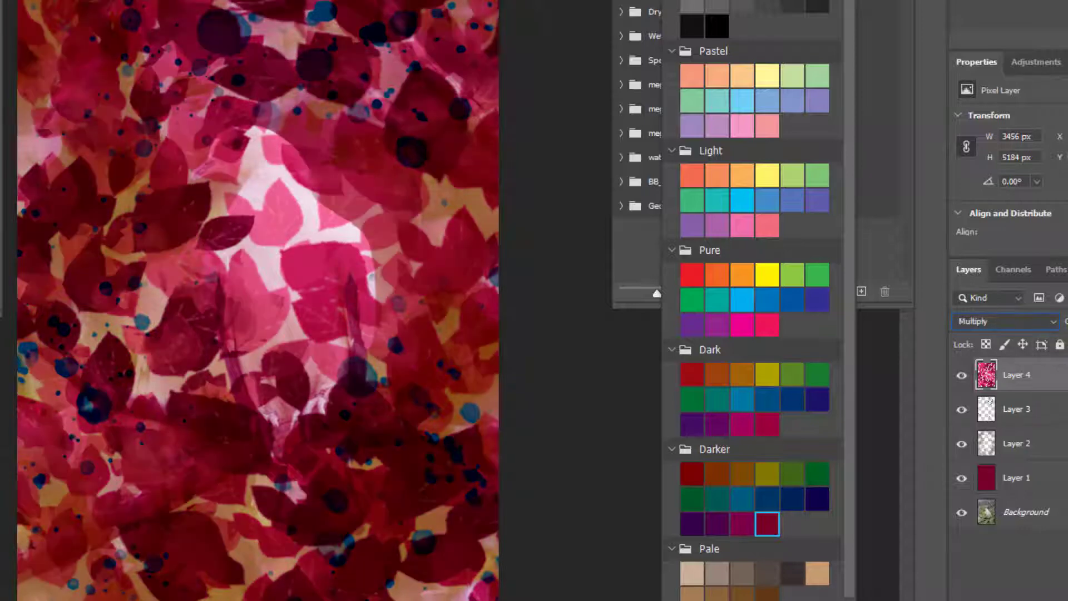
pyautogui.press('Down')
pyautogui.press('Down')
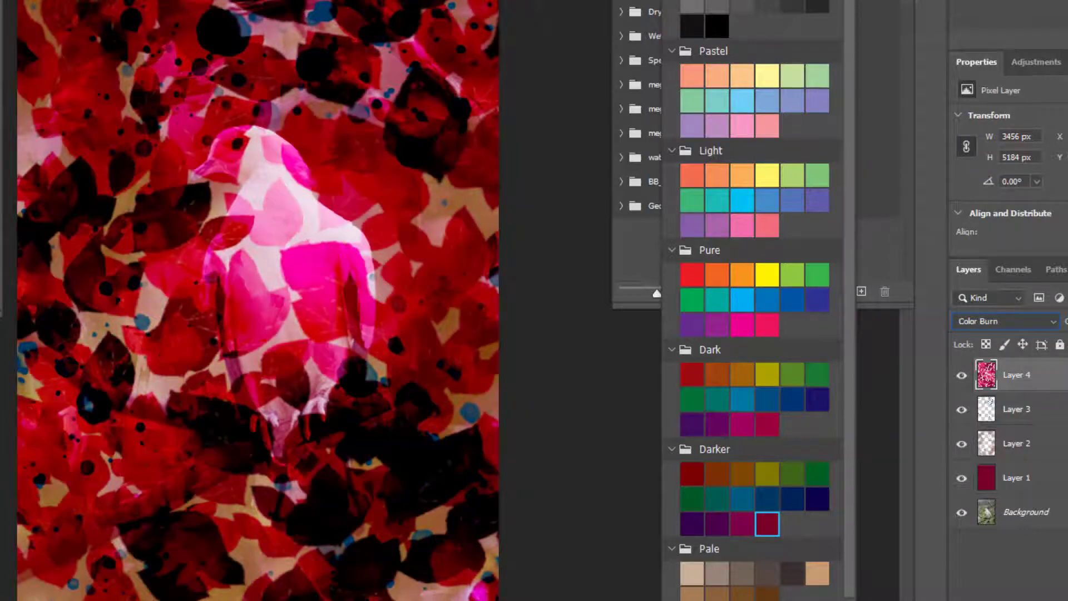
pyautogui.press('Down')
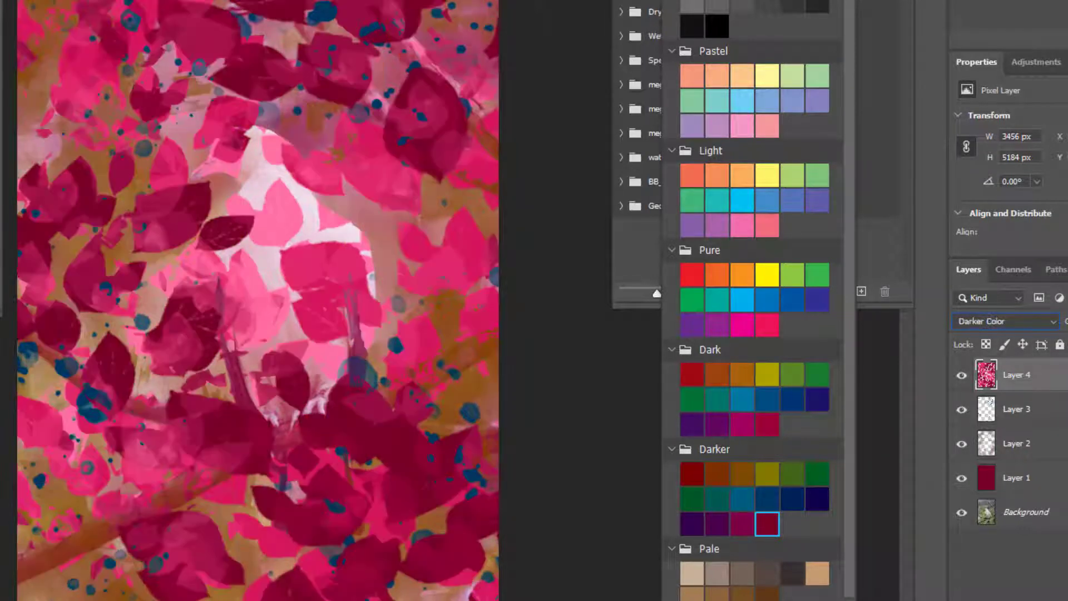
pyautogui.press('Down')
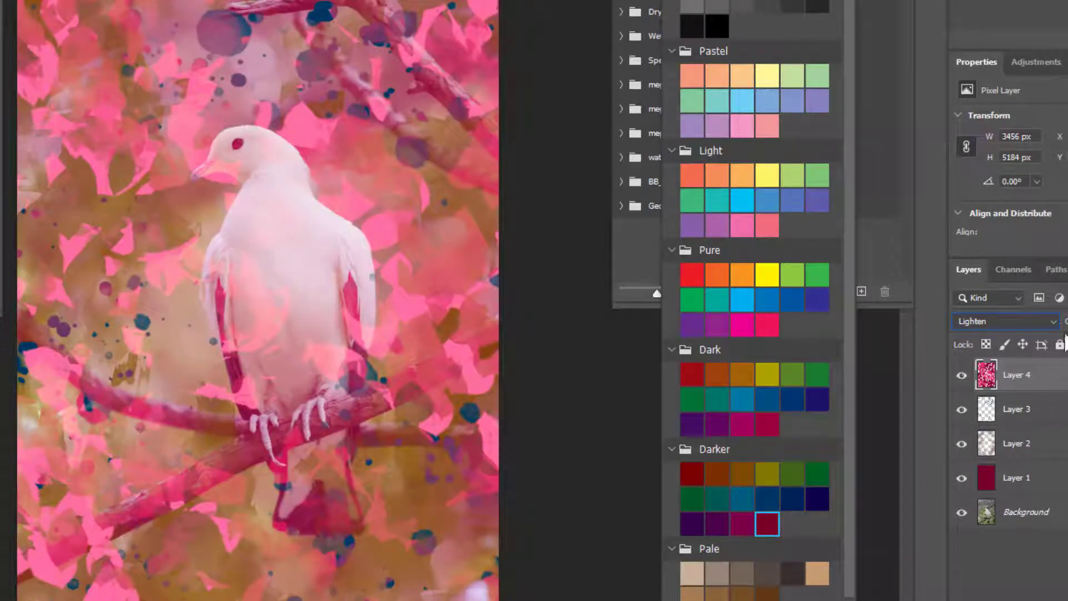
pyautogui.press('Down')
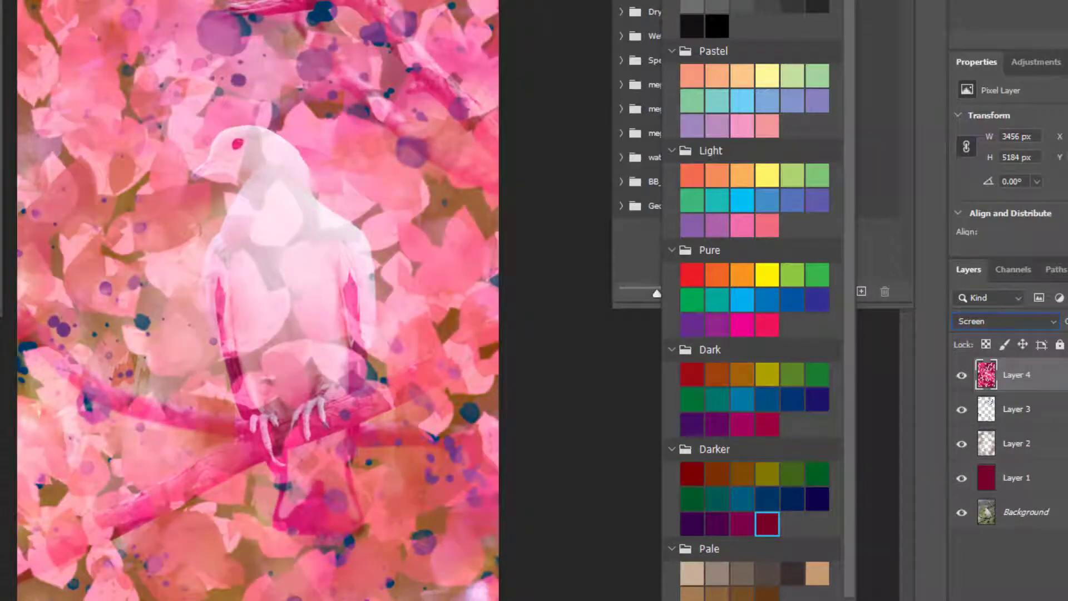
pyautogui.press('Down')
pyautogui.press('Down')
pyautogui.press('Down')
pyautogui.press('Down')
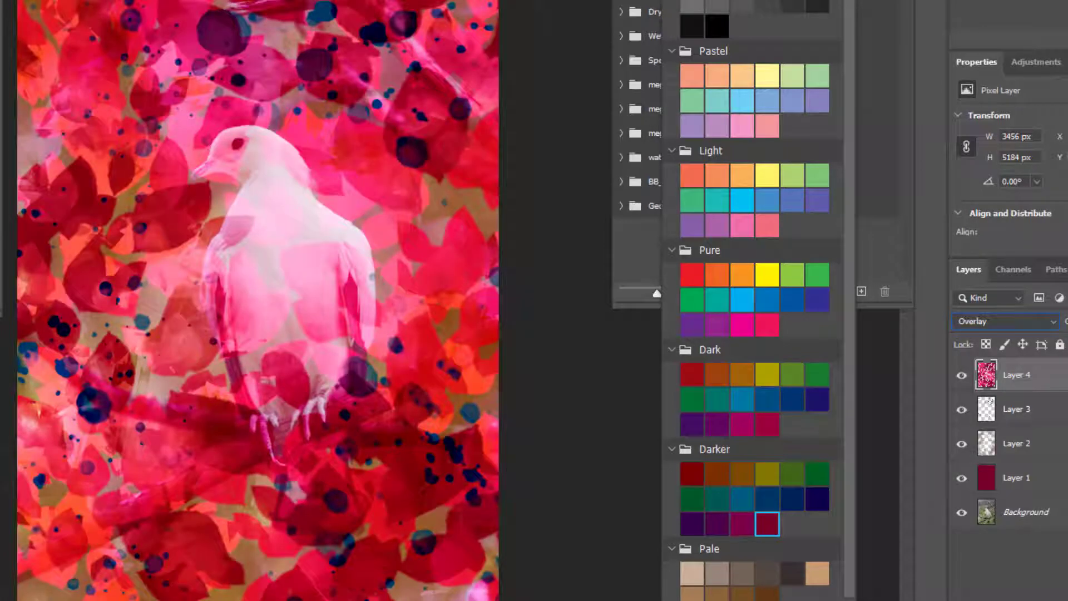
pyautogui.press('Down')
pyautogui.press('Down')
pyautogui.press('Up')
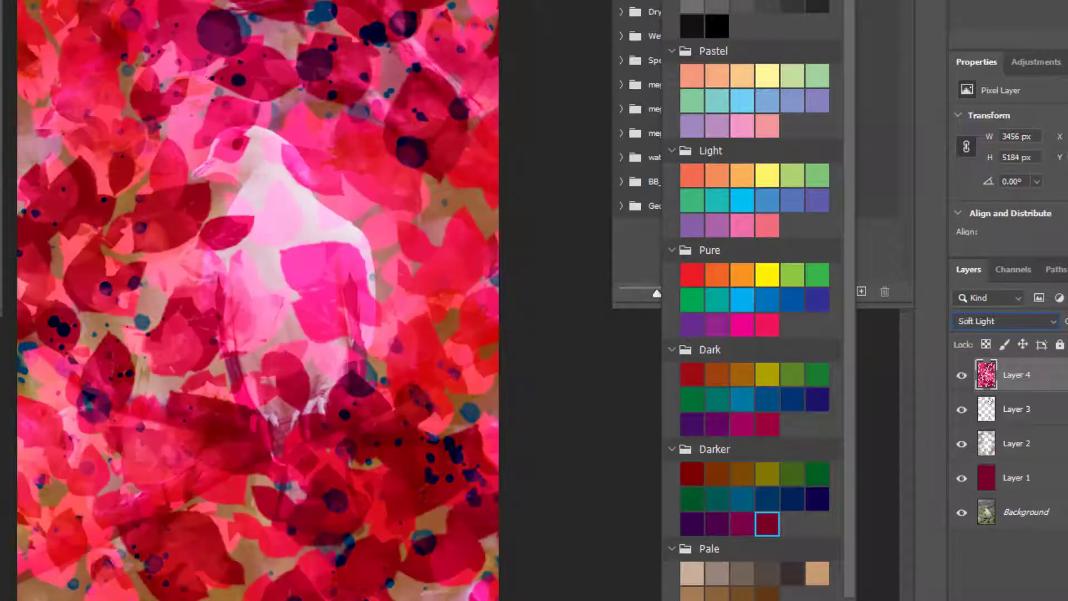
pyautogui.press('Down')
pyautogui.press('Down')
pyautogui.press('Down')
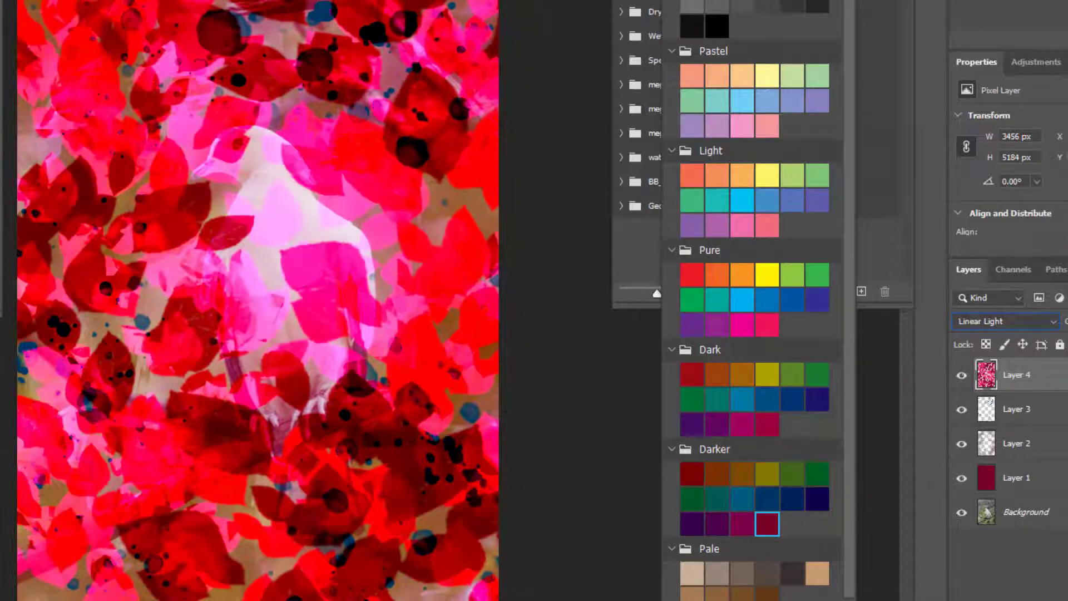
pyautogui.press('Down')
pyautogui.press('Down')
pyautogui.press('Up')
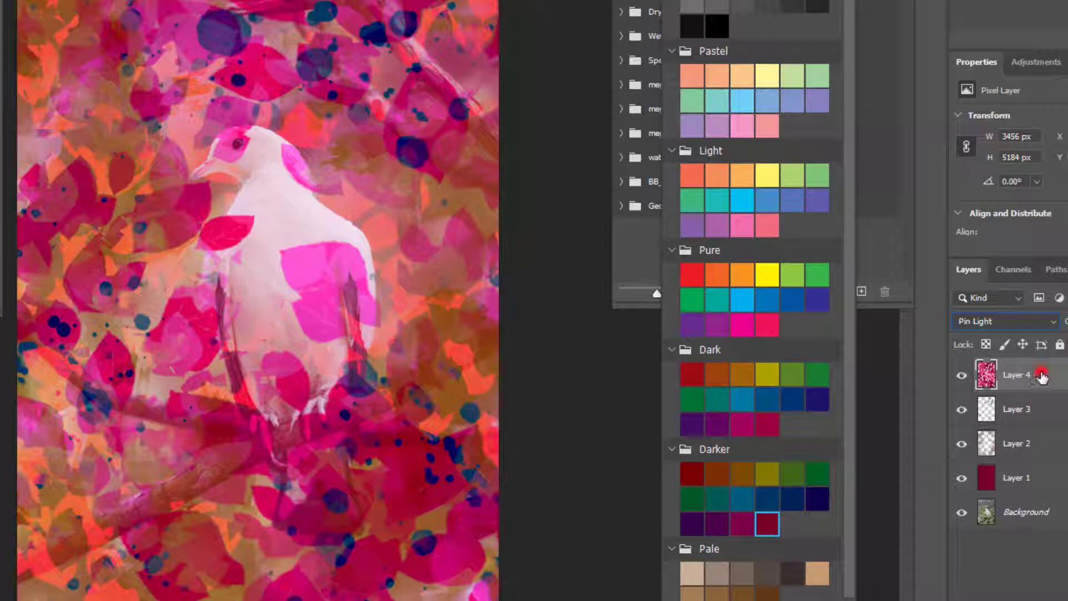
# - Move Layer 4 below Layer 1, directly above the Background, and lower its opacity to 32%
pyautogui.moveTo(1039, 375); pyautogui.dragTo(1039, 494)
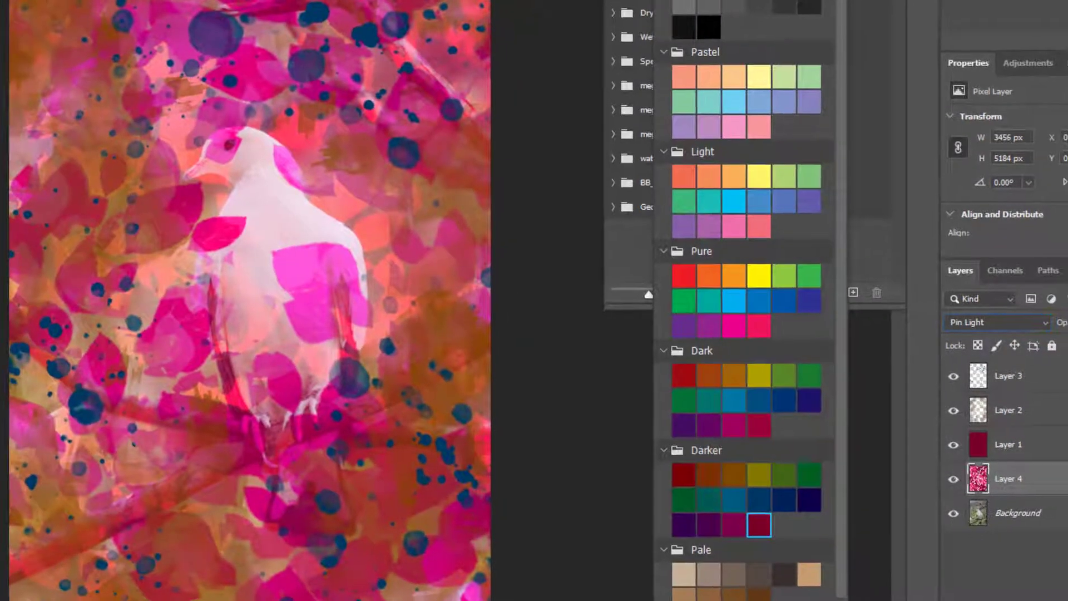
pyautogui.click(1051, 332)
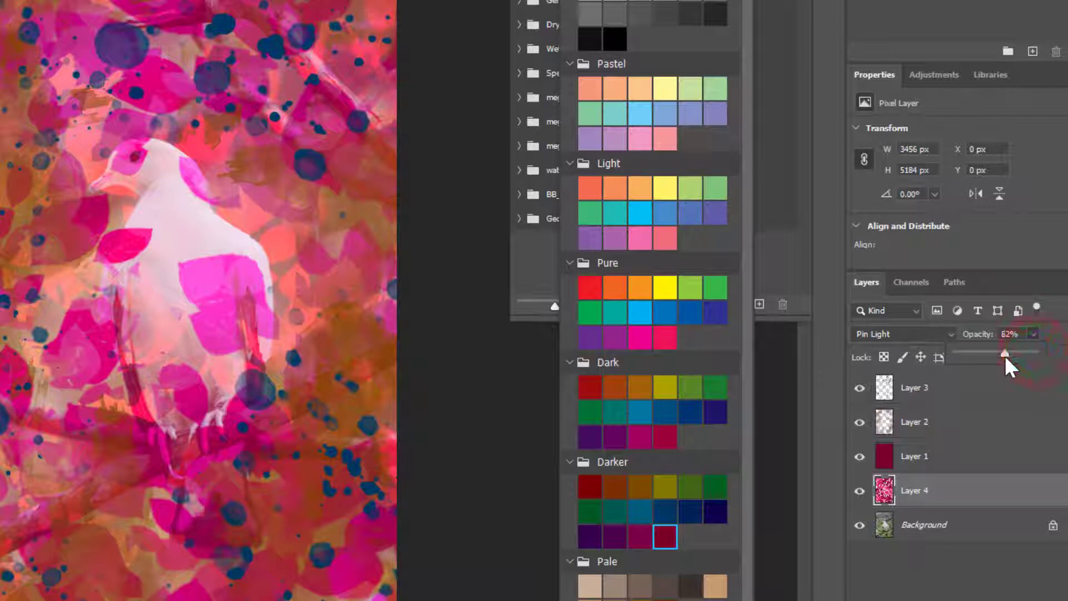
pyautogui.moveTo(994, 352); pyautogui.dragTo(989, 351)
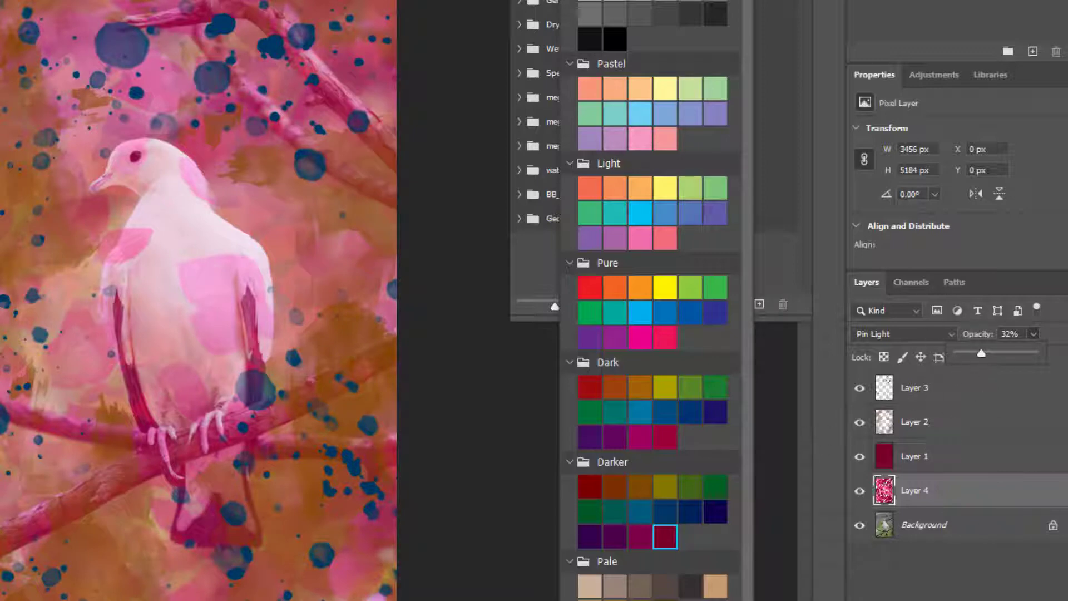
# - Compare blend modes on Layer 2, from Darken through Luminosity, and set the layer to Hard Light
pyautogui.click(935, 425)
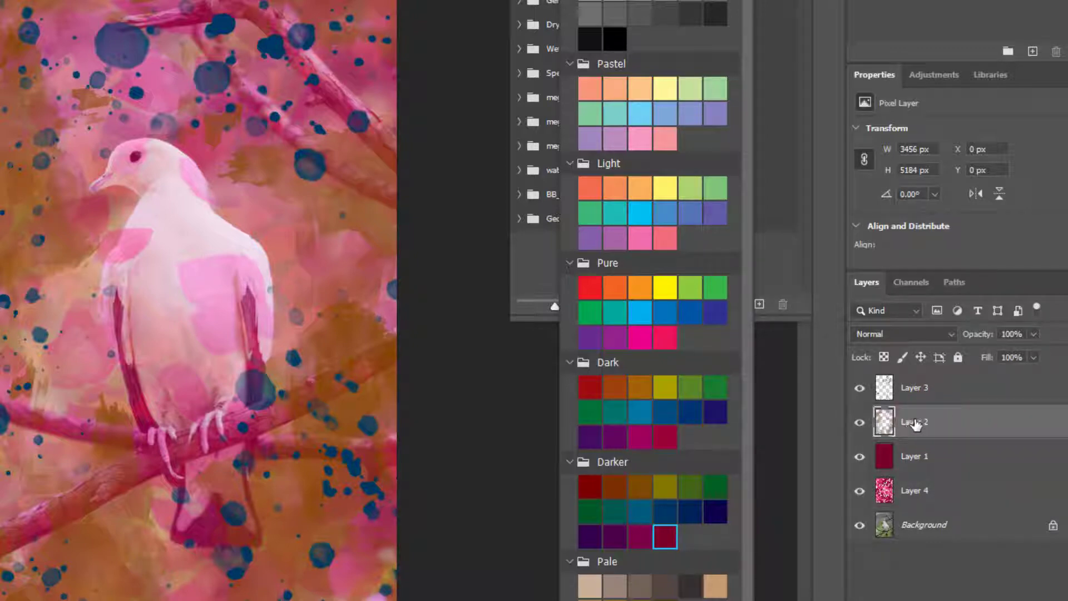
pyautogui.click(913, 424)
pyautogui.click(952, 335)
pyautogui.click(870, 313)
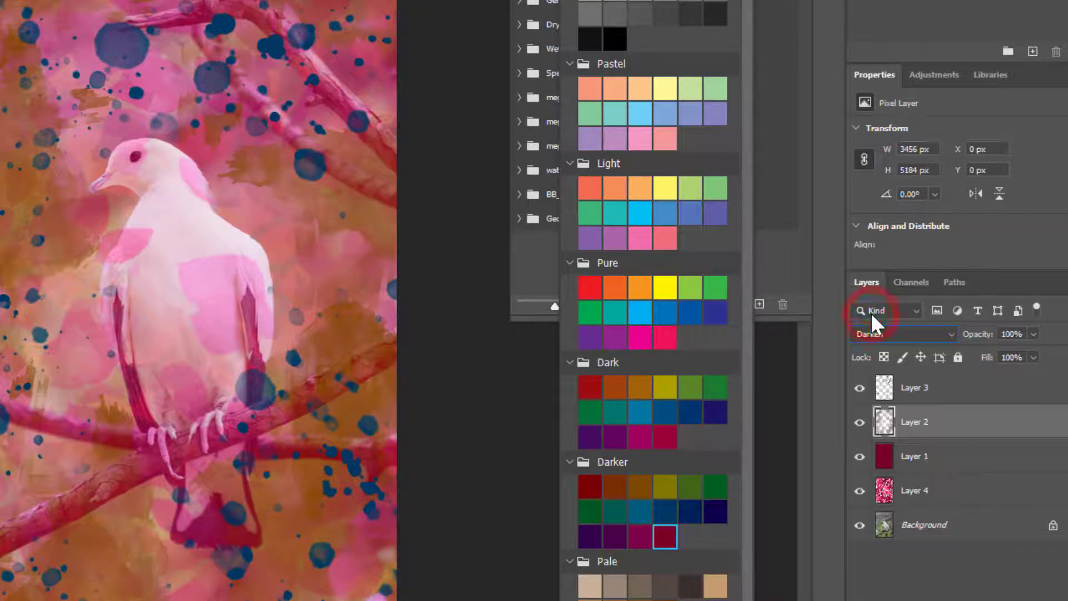
pyautogui.press('Down')
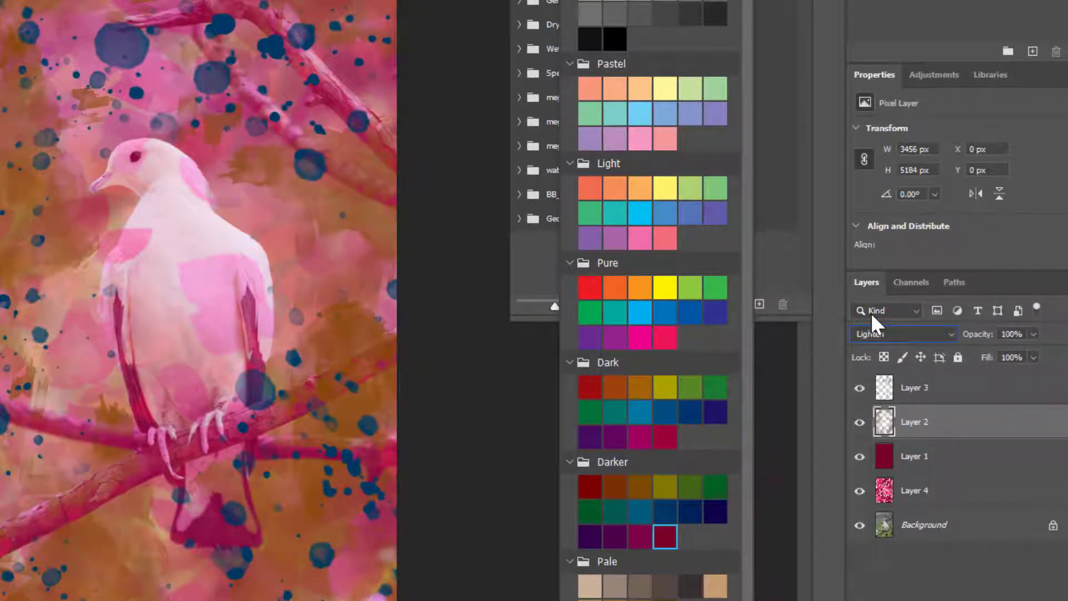
pyautogui.press('Down')
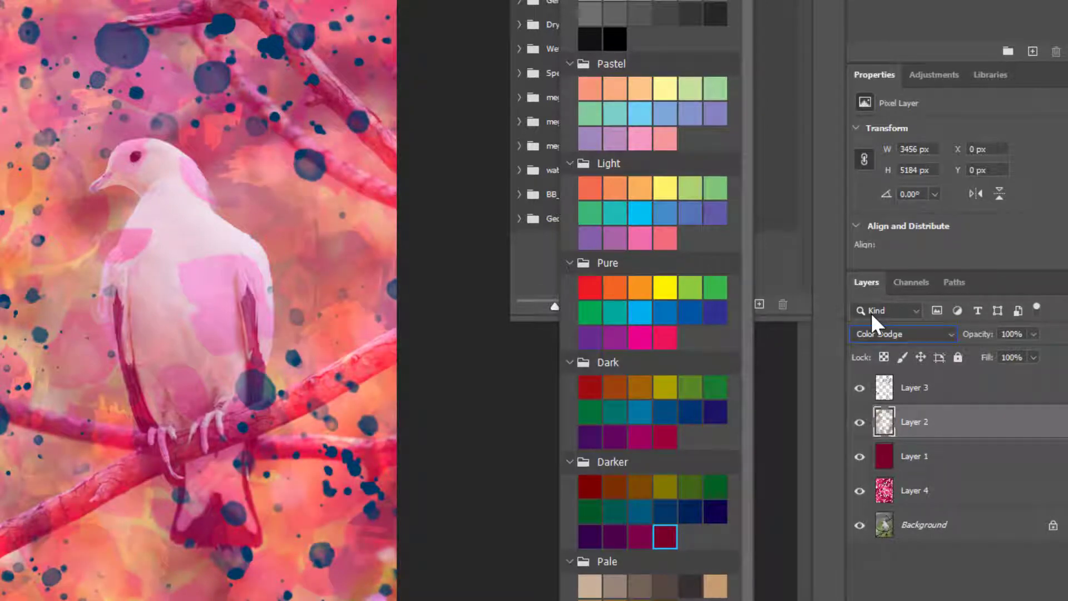
pyautogui.press('Down')
pyautogui.press('Down')
pyautogui.press('Down')
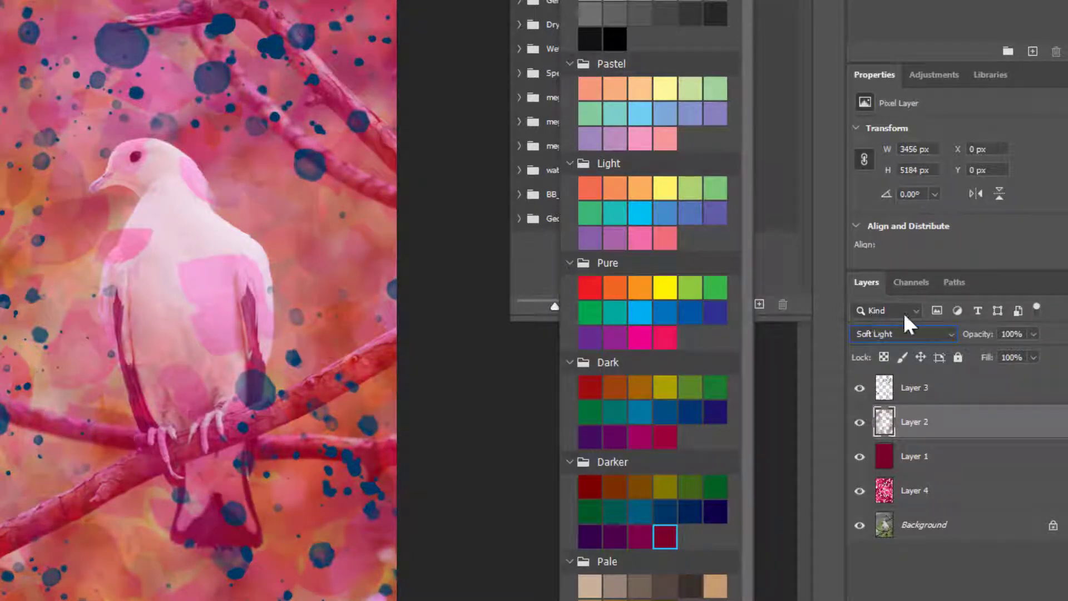
pyautogui.press('Down')
pyautogui.press('Down')
pyautogui.press('Up')
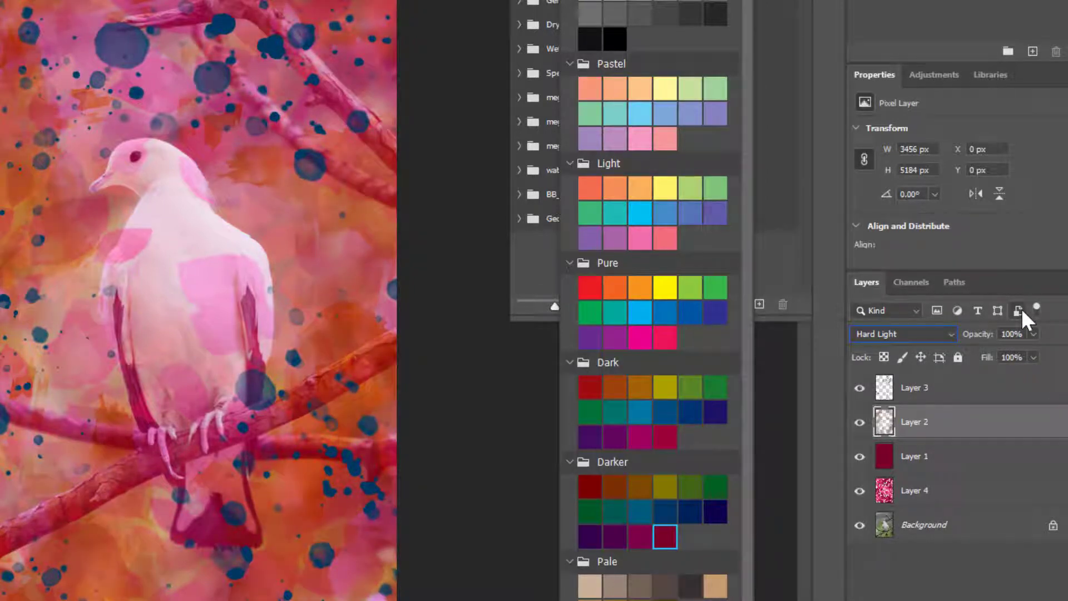
pyautogui.press('Down')
pyautogui.press('Down')
pyautogui.press('Down')
pyautogui.press('Down')
pyautogui.press('Down')
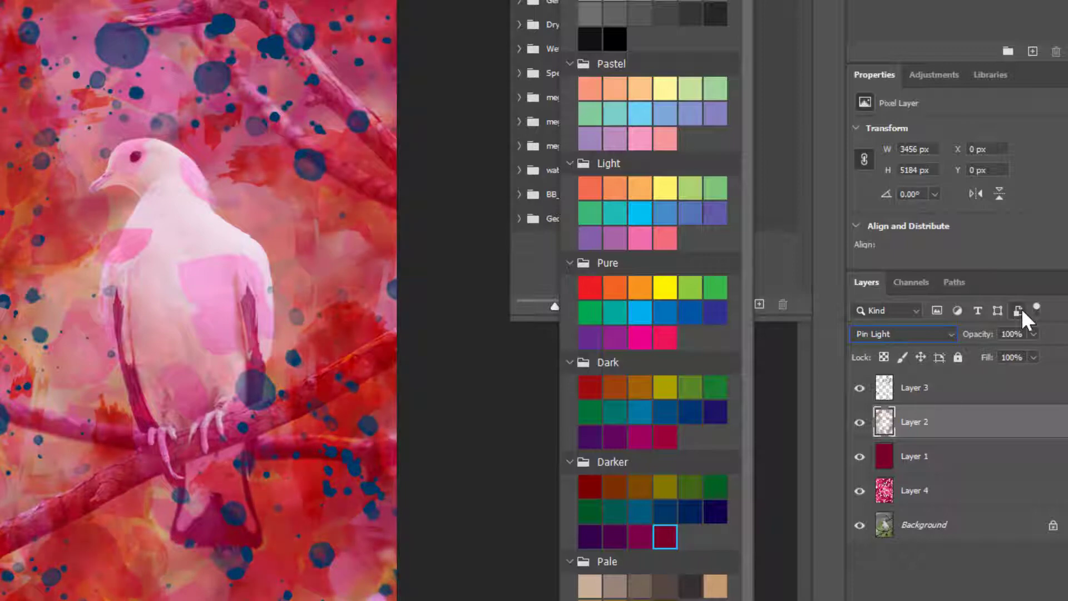
pyautogui.press('Down')
pyautogui.press('Down')
pyautogui.press('Down')
pyautogui.press('Down')
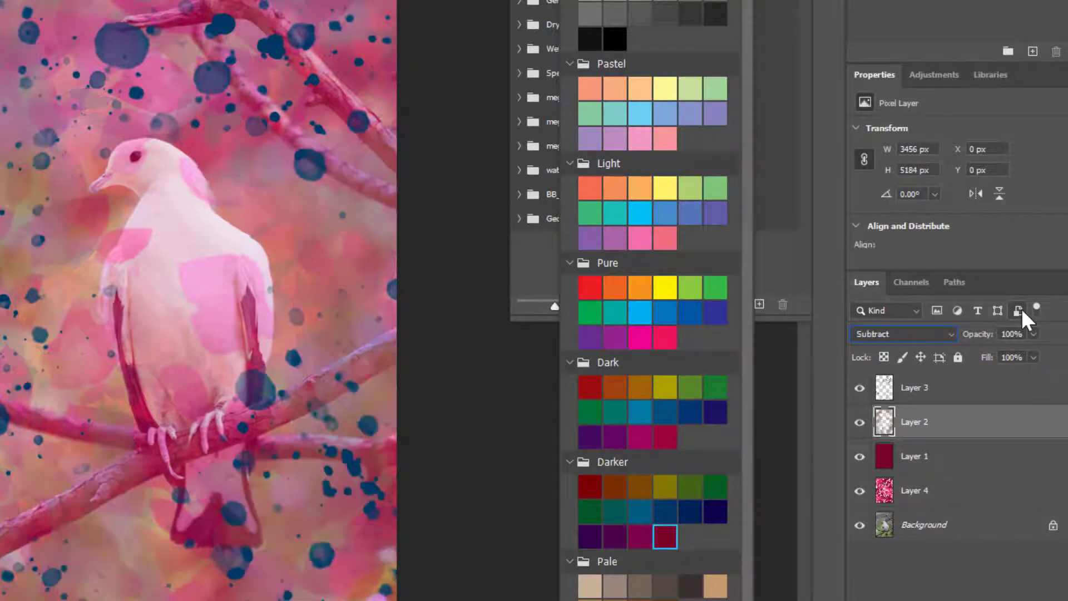
pyautogui.press('Down')
pyautogui.press('Down')
pyautogui.press('Down')
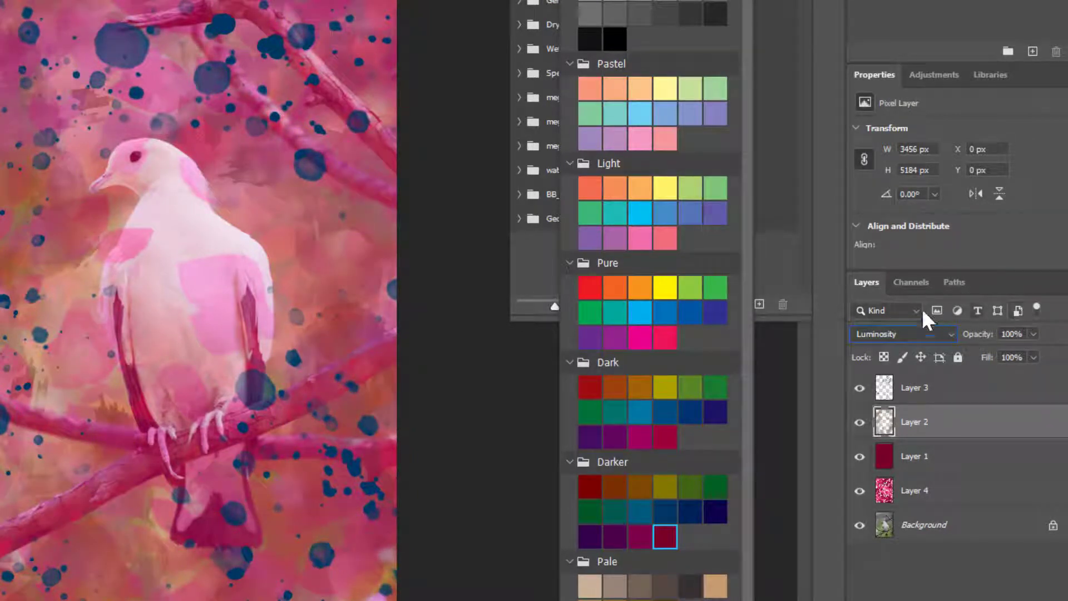
pyautogui.click(951, 335)
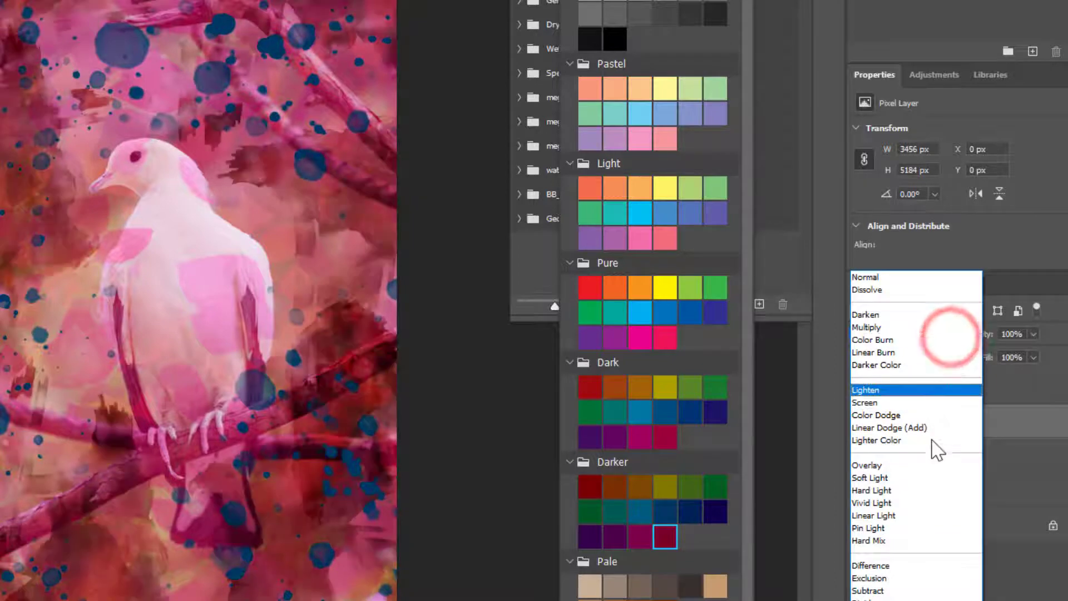
pyautogui.click(928, 492)
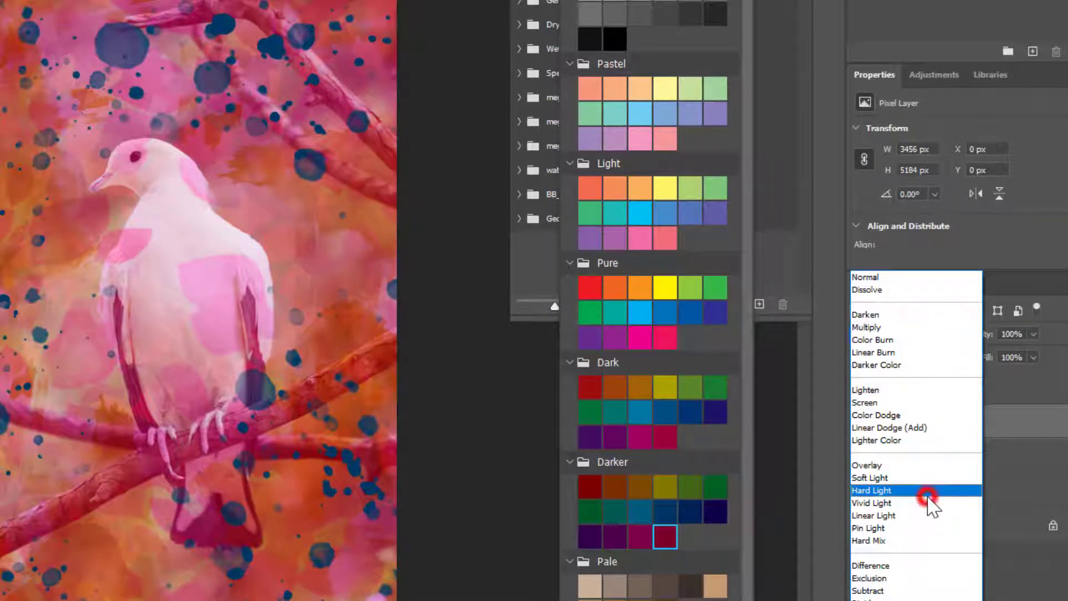
# - Lower the opacity of Layer 3, the blue spatter layer, to 53%
pyautogui.click(967, 396)
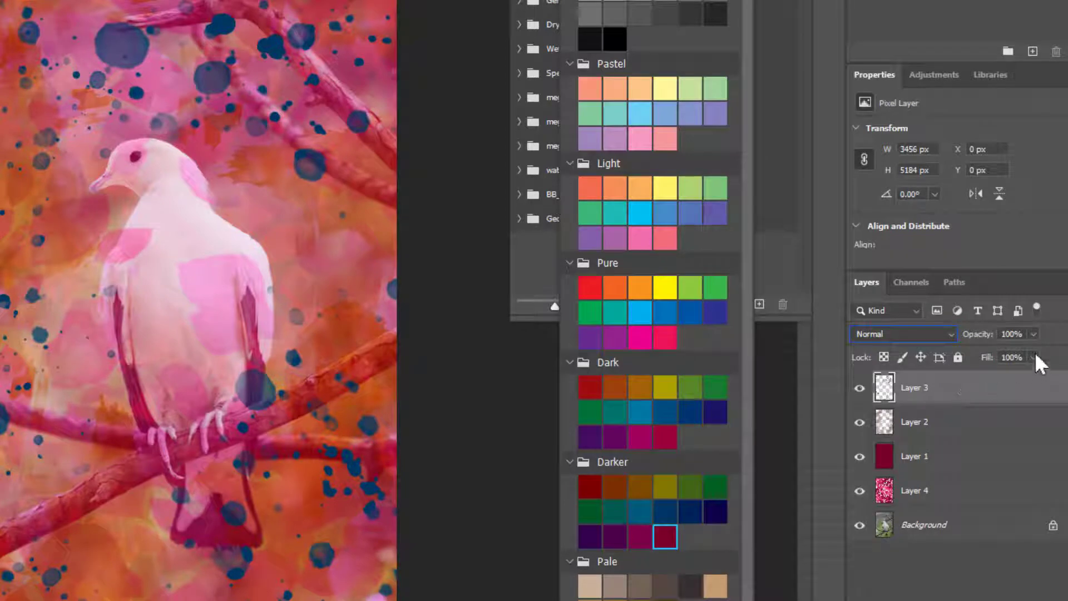
pyautogui.click(1033, 334)
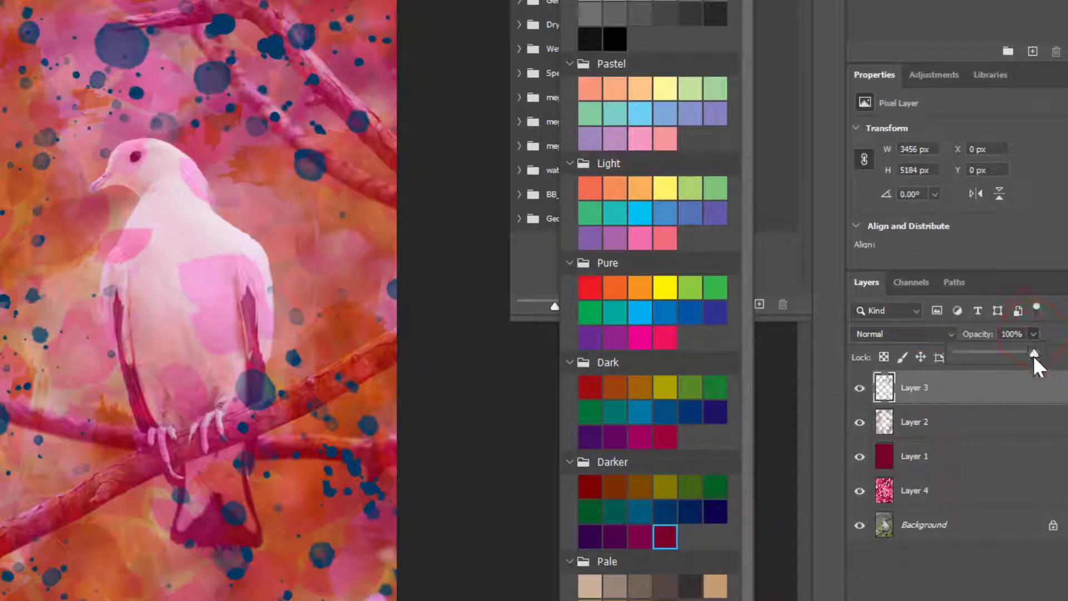
pyautogui.moveTo(1034, 354); pyautogui.dragTo(1000, 353)
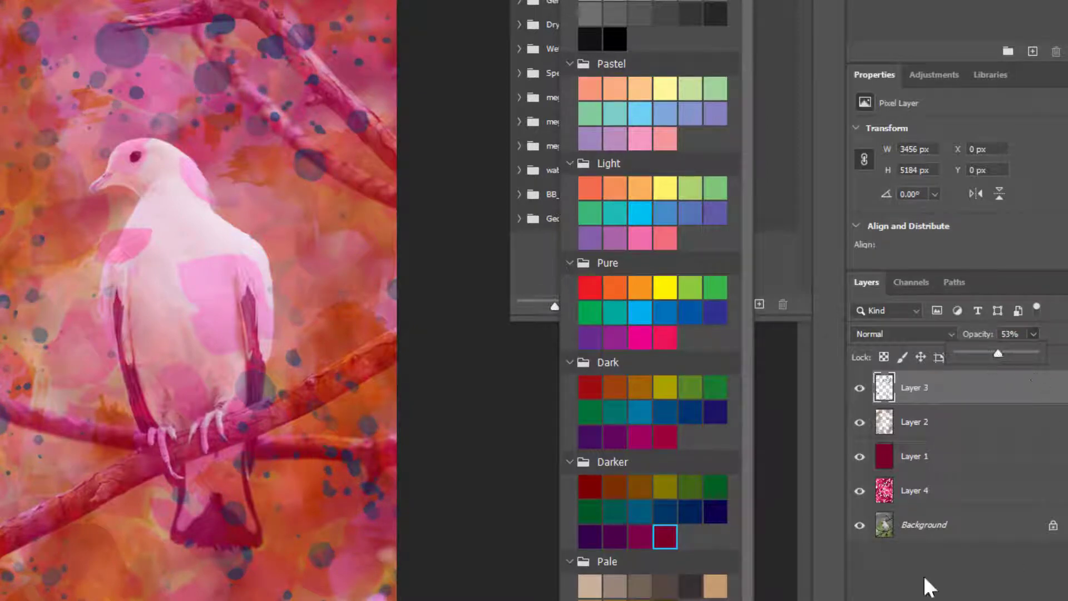
pyautogui.click(960, 589)
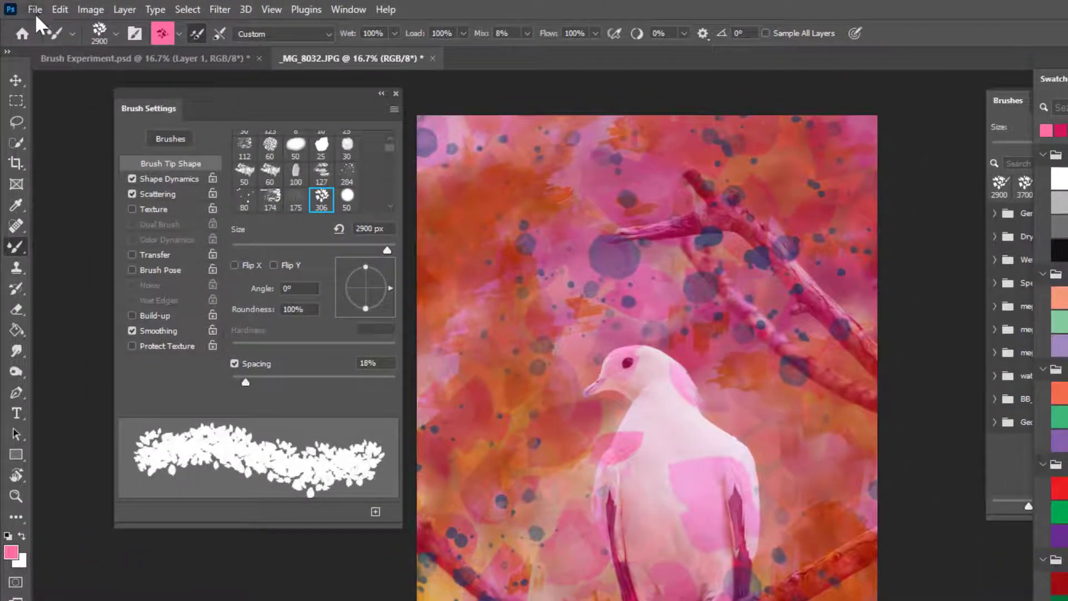
# - Save the layered image on the computer as a Photoshop file named "Blend and Brushes", with Maximize Compatibility on
pyautogui.click(35, 9)
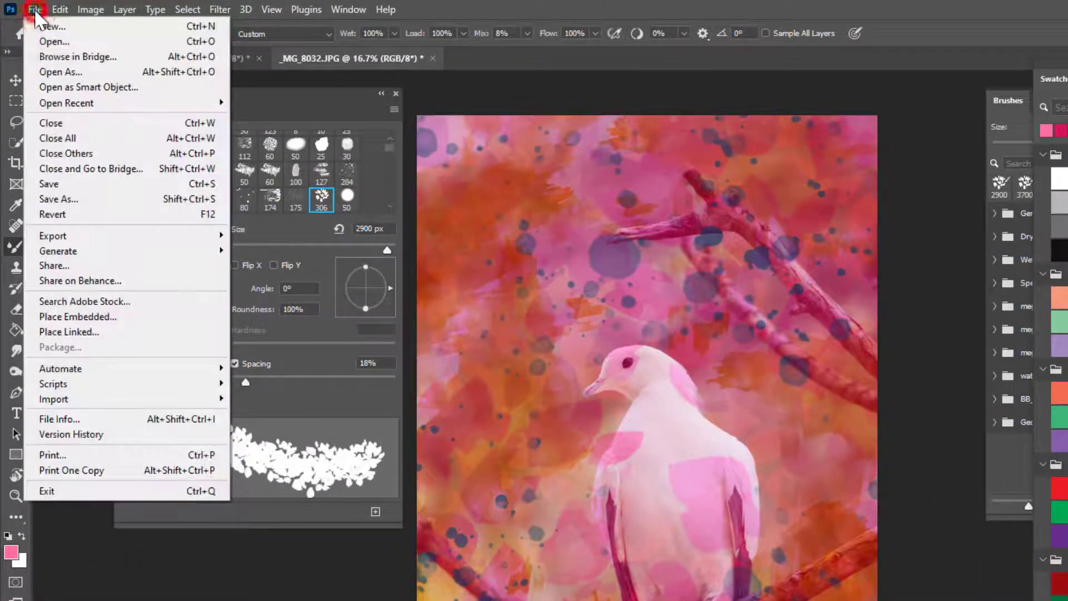
pyautogui.click(70, 199)
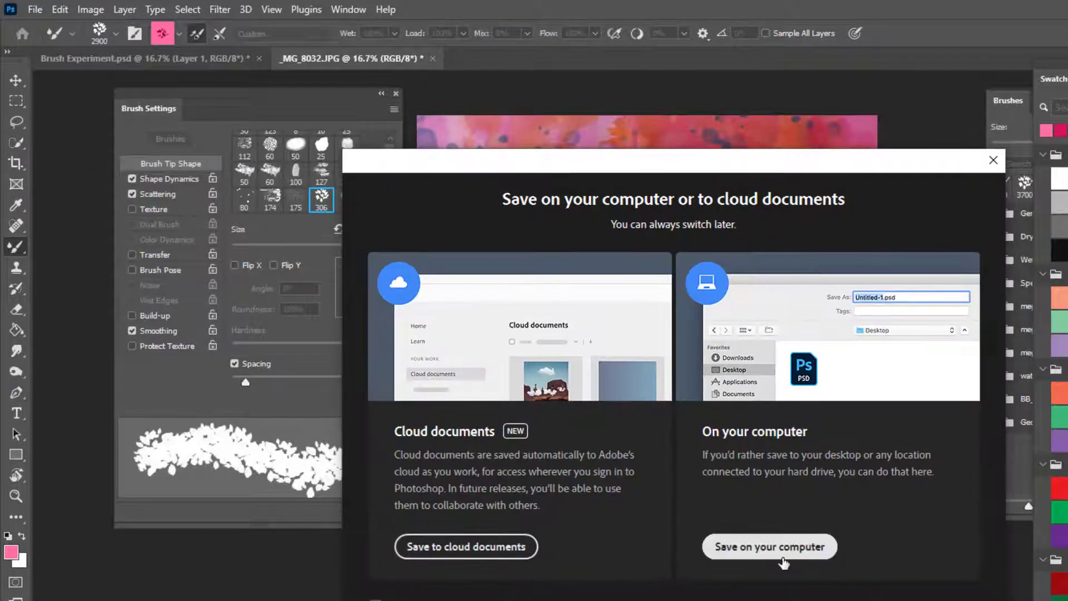
pyautogui.click(780, 547)
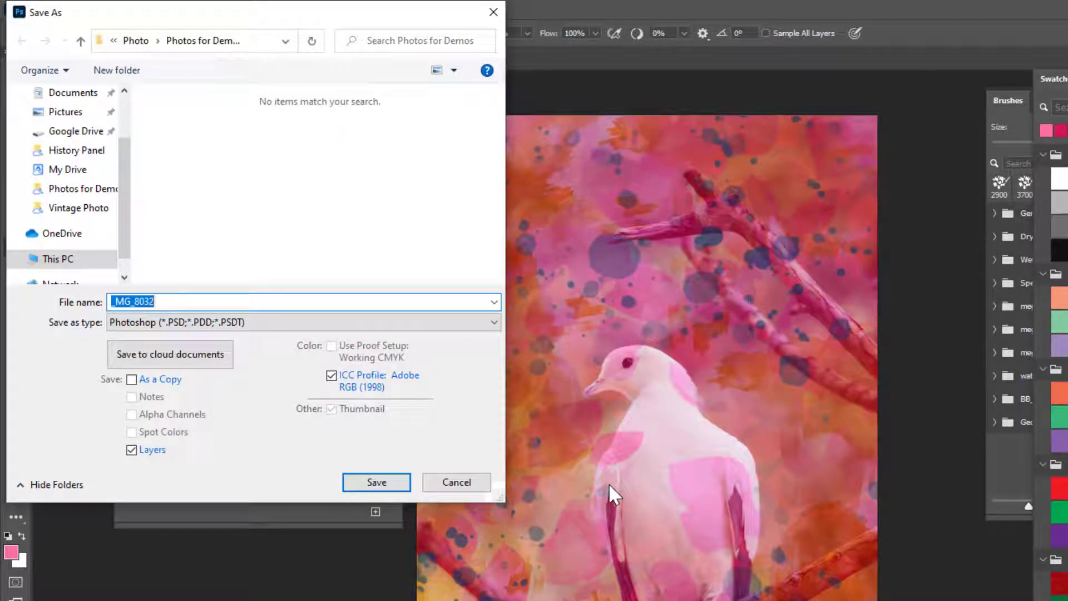
pyautogui.write('Ble')
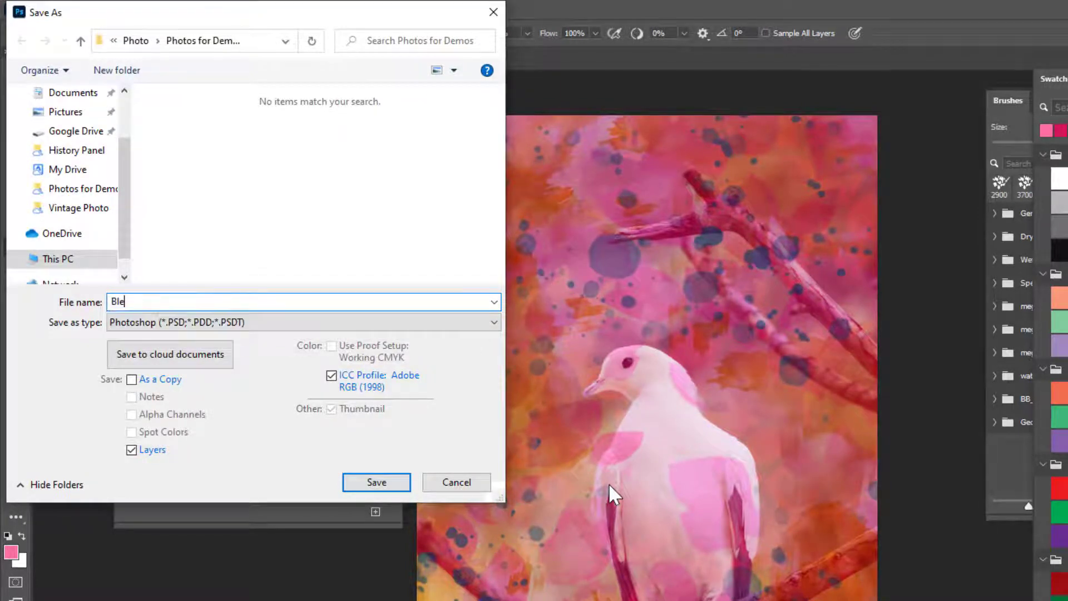
pyautogui.write('nd and Brushes')
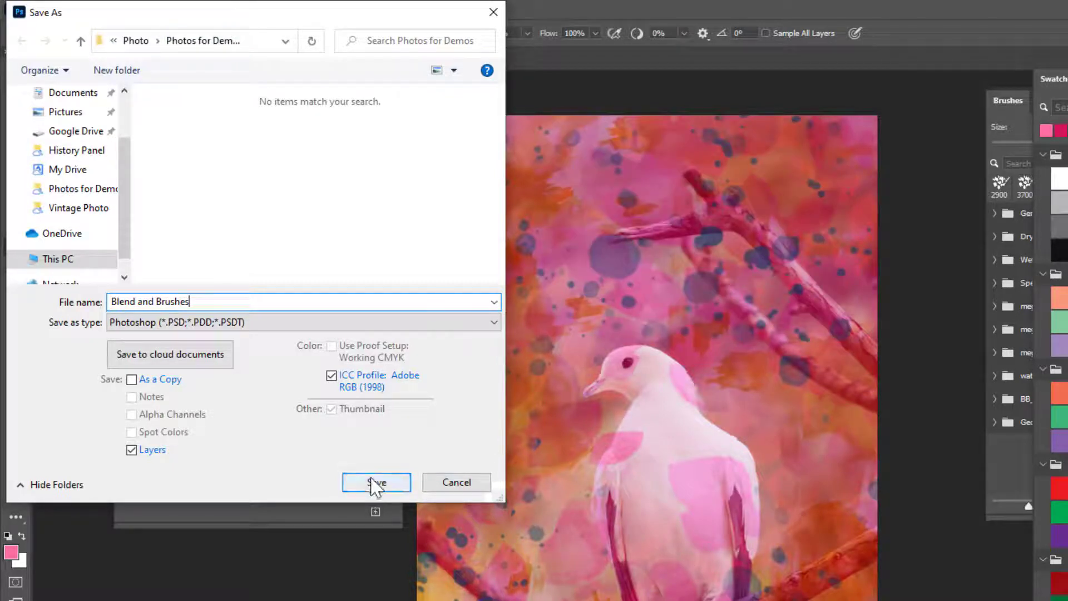
pyautogui.click(371, 482)
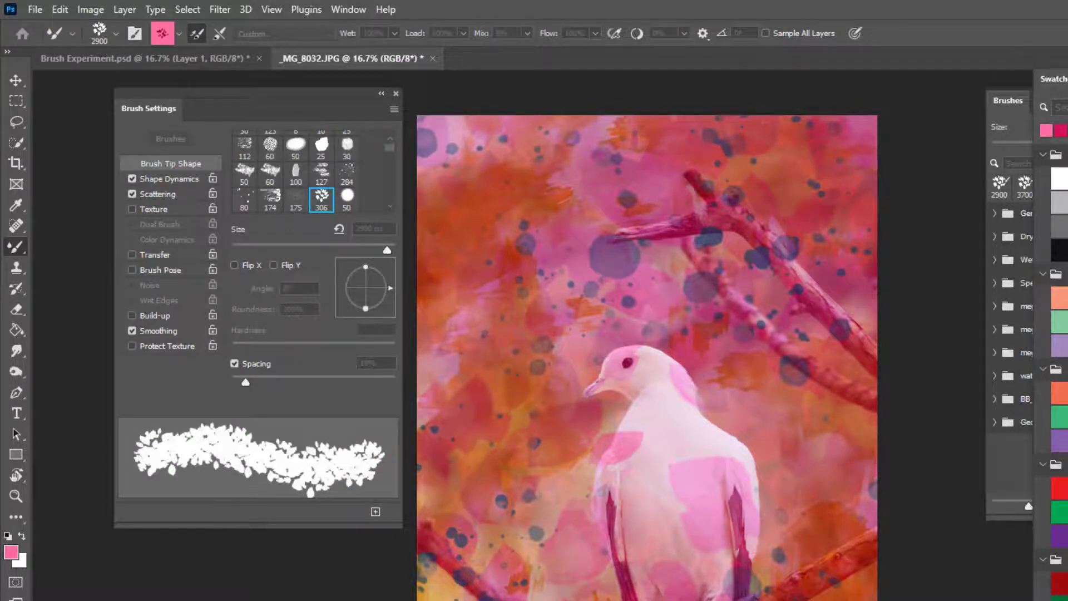
pyautogui.moveTo(938, 338); pyautogui.dragTo(606, 232)
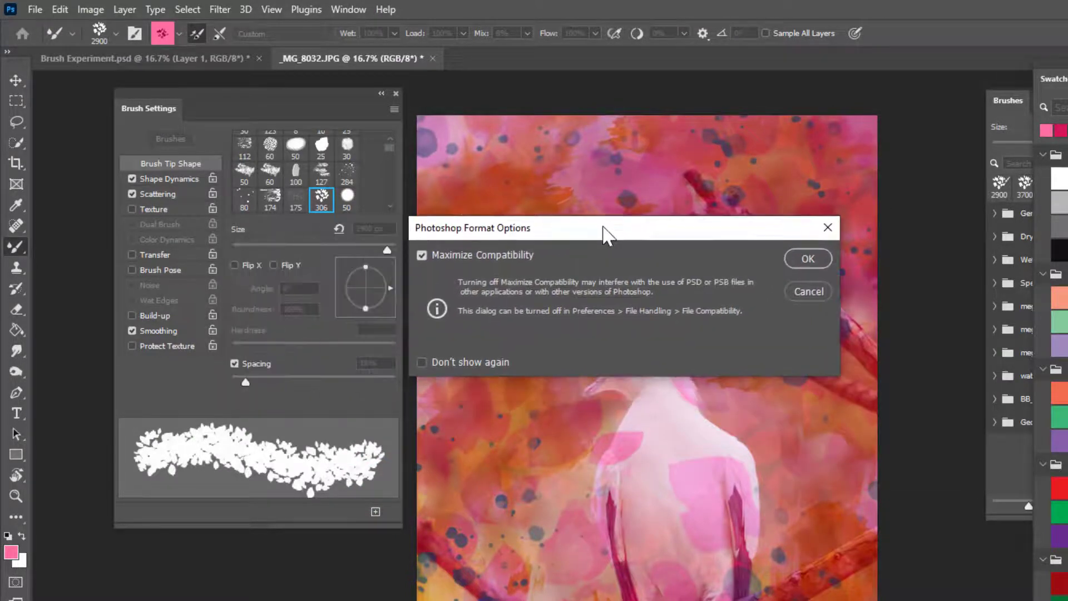
pyautogui.click(809, 258)
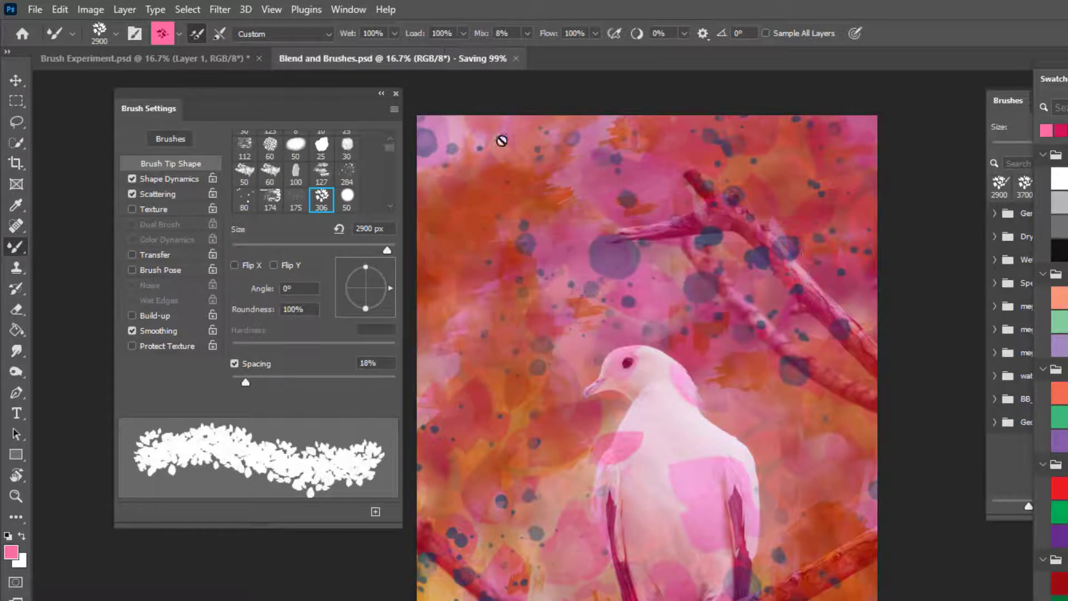
# - Save a JPEG copy on the computer named "Blend and Brushes turn in", at quality 8 (High) with Baseline Optimized
pyautogui.click(33, 8)
pyautogui.click(83, 202)
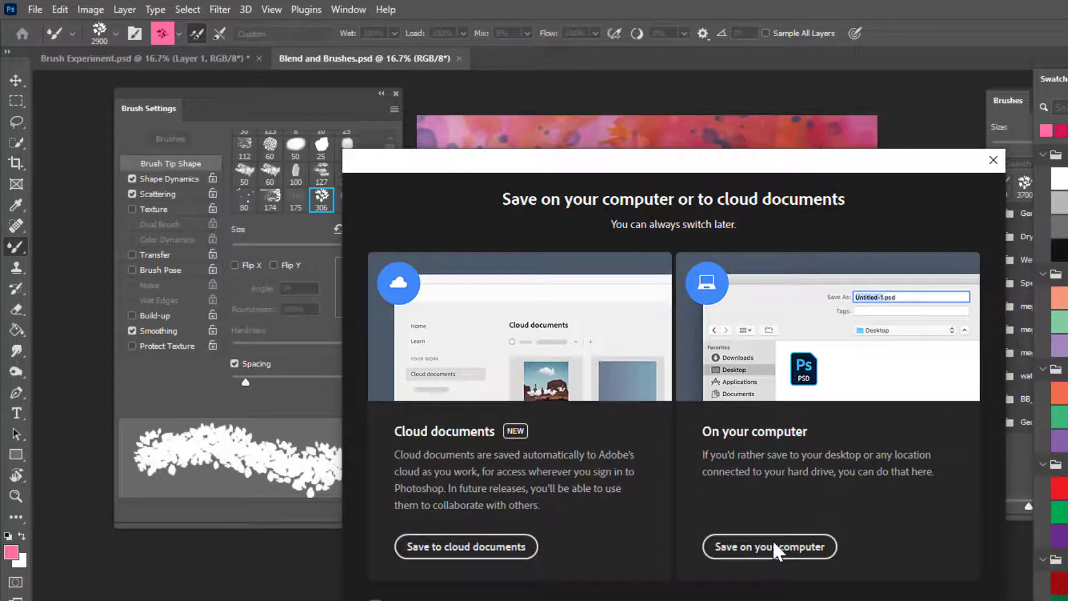
pyautogui.click(789, 545)
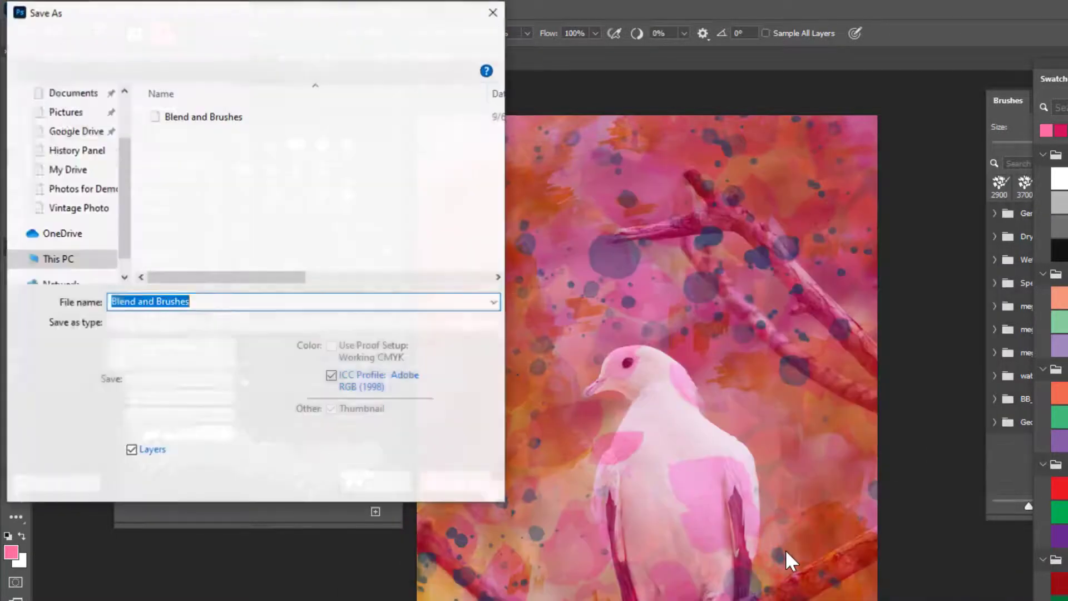
pyautogui.click(255, 323)
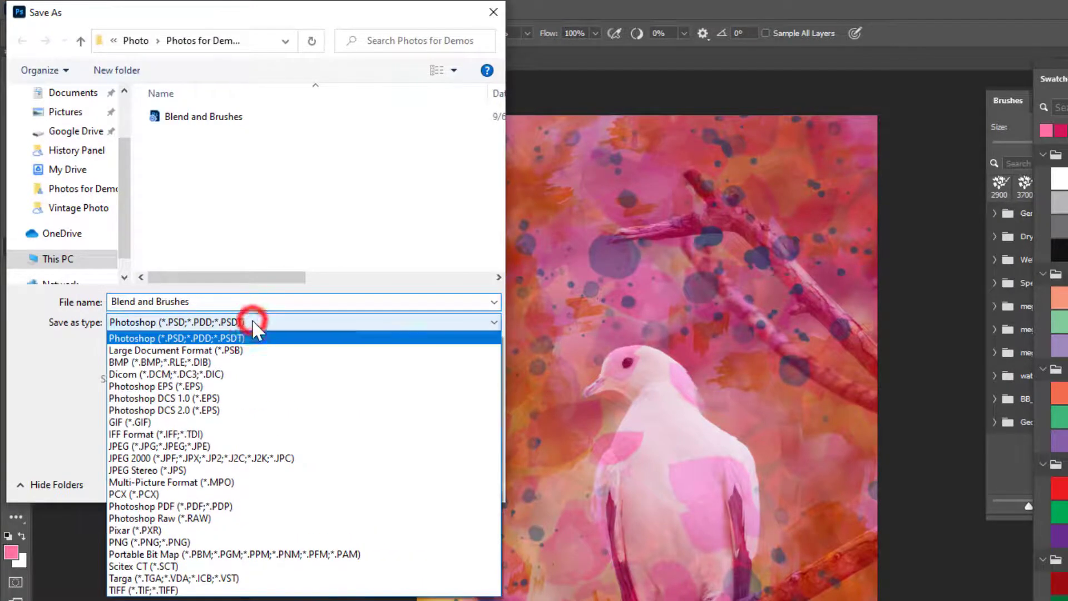
pyautogui.click(158, 446)
pyautogui.click(203, 301)
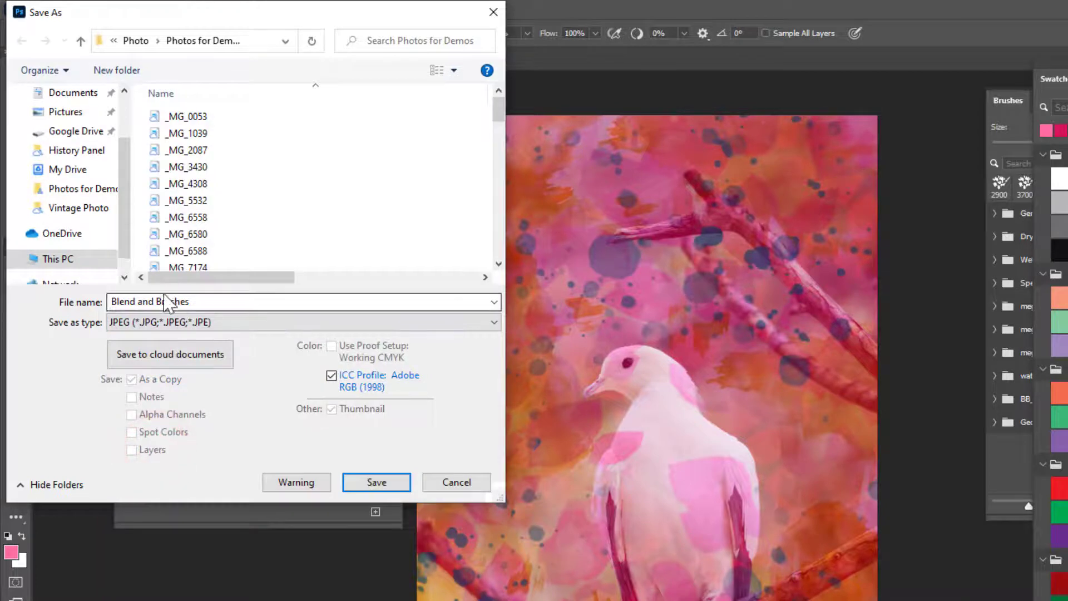
pyautogui.click(193, 304)
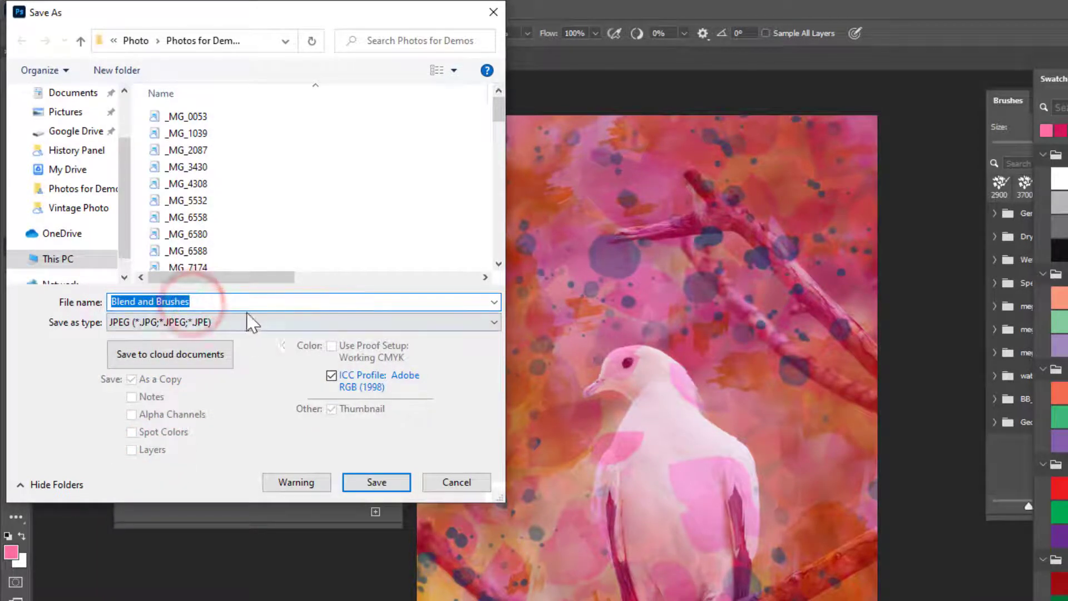
pyautogui.click(207, 298)
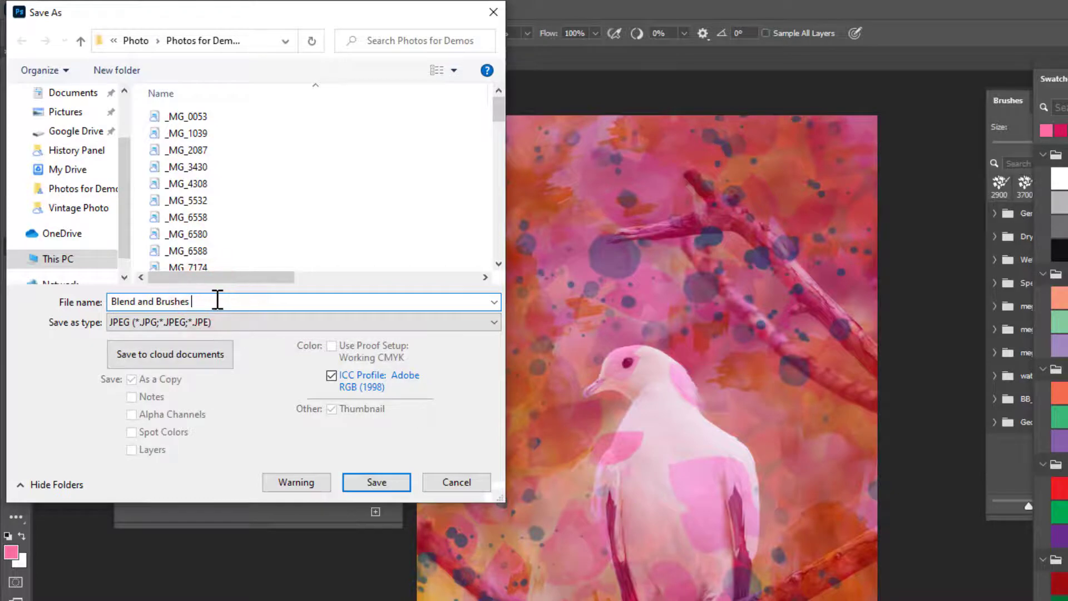
pyautogui.write('turn in')
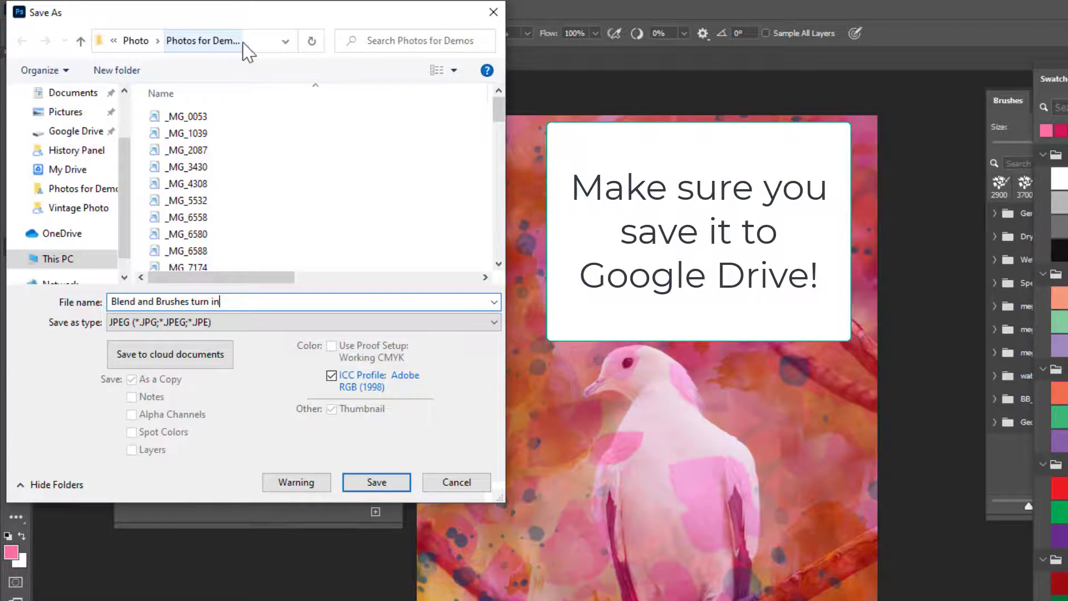
pyautogui.click(377, 482)
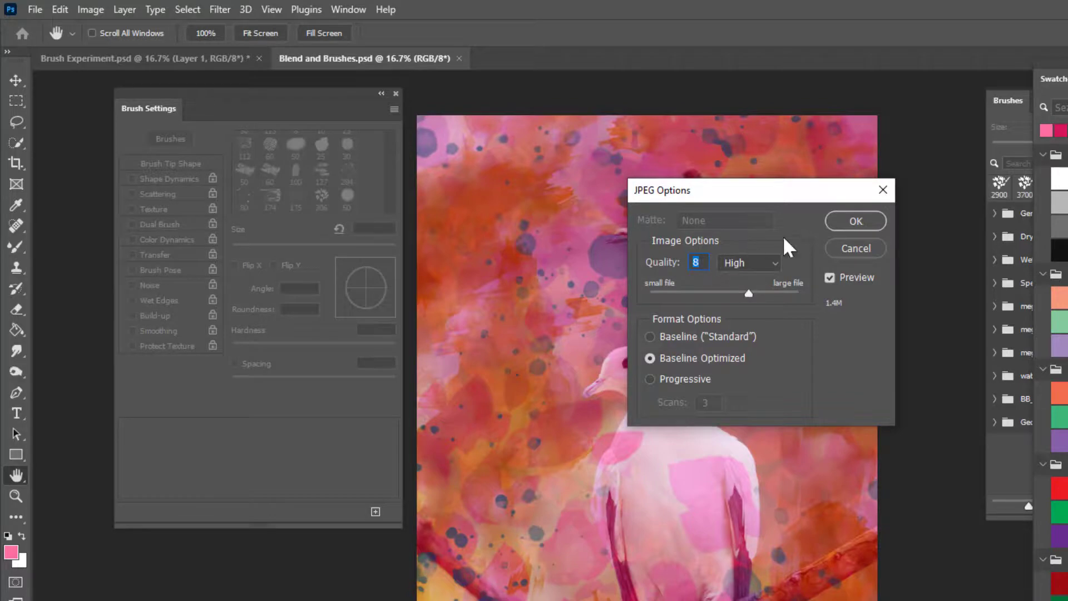
pyautogui.click(855, 221)
pyautogui.press('b')
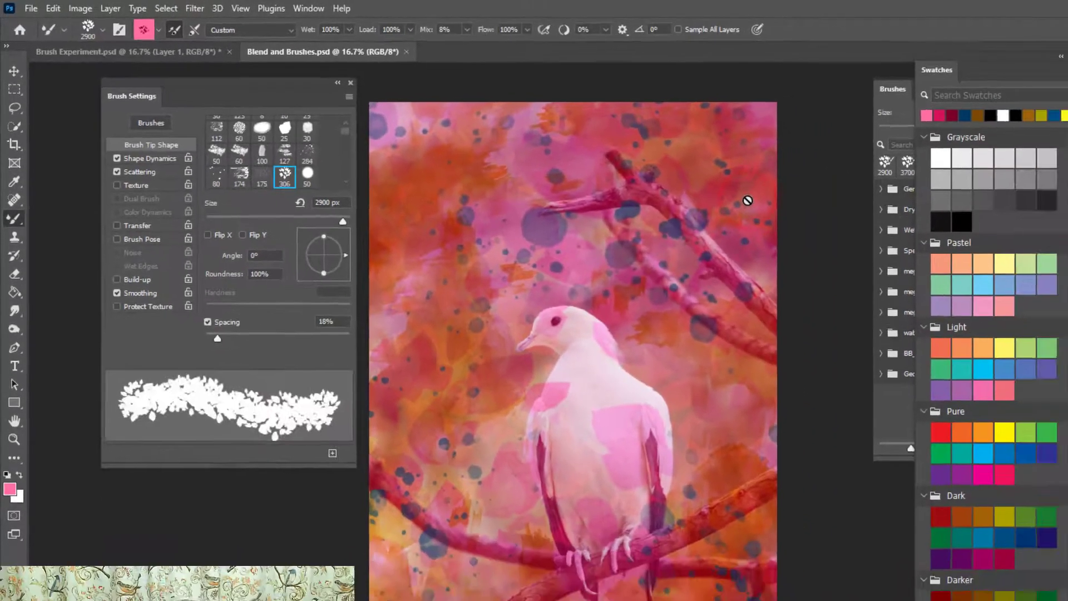